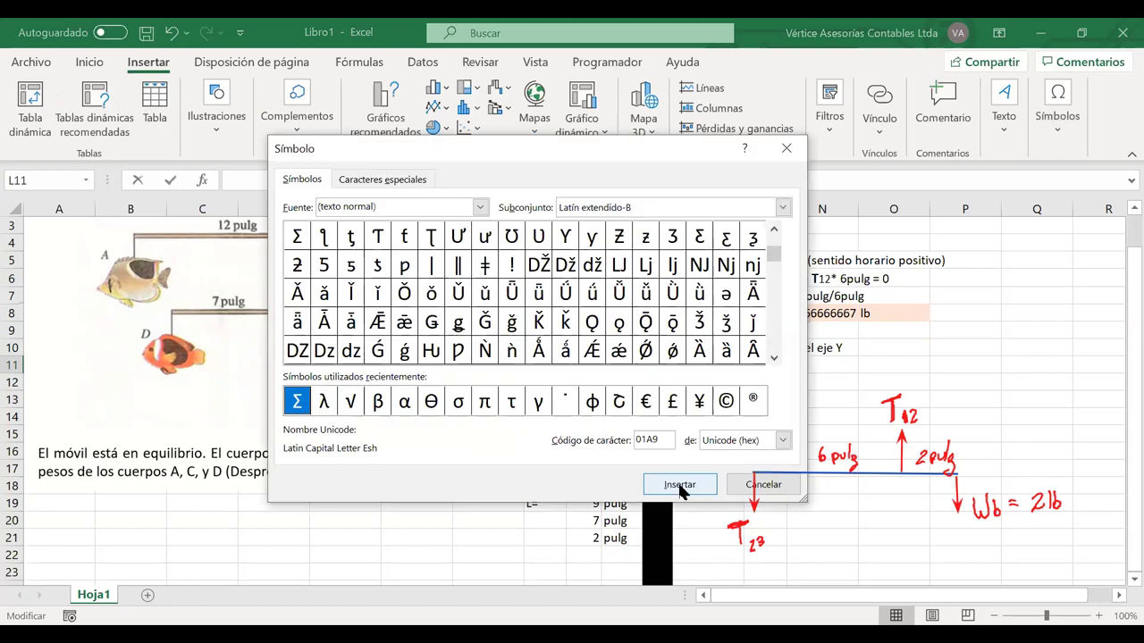
# - Insert the Σ symbol in L11 and complete the label as "ΣFy=0 -->"
pyautogui.click(679, 485)
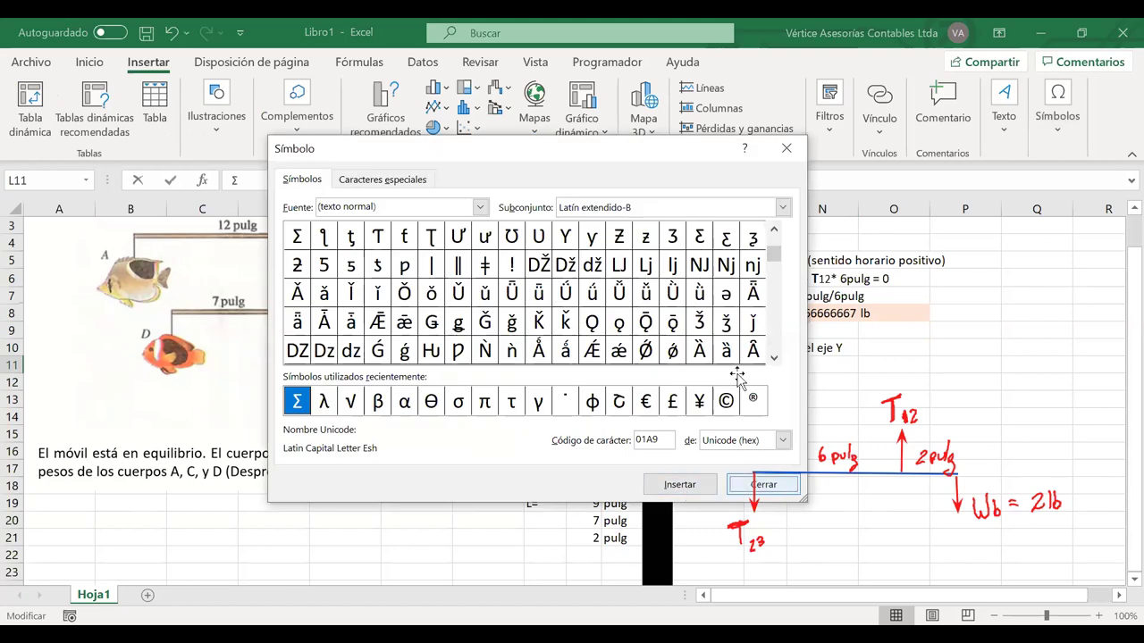
pyautogui.press('Escape')
pyautogui.write('Fy=0 -->')
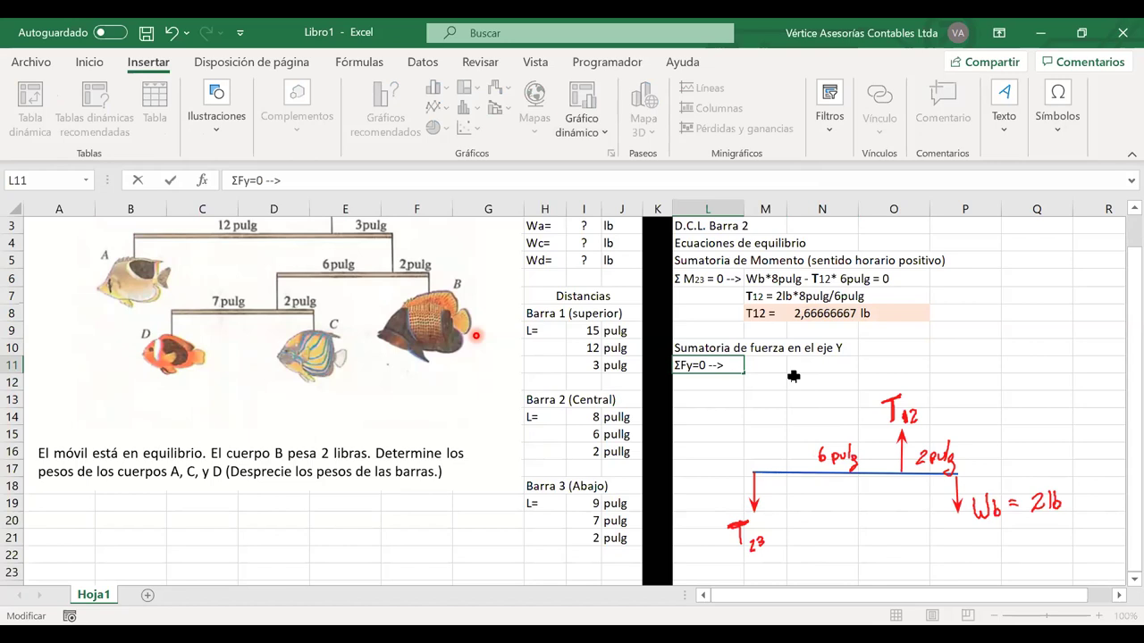
pyautogui.press('Tab')
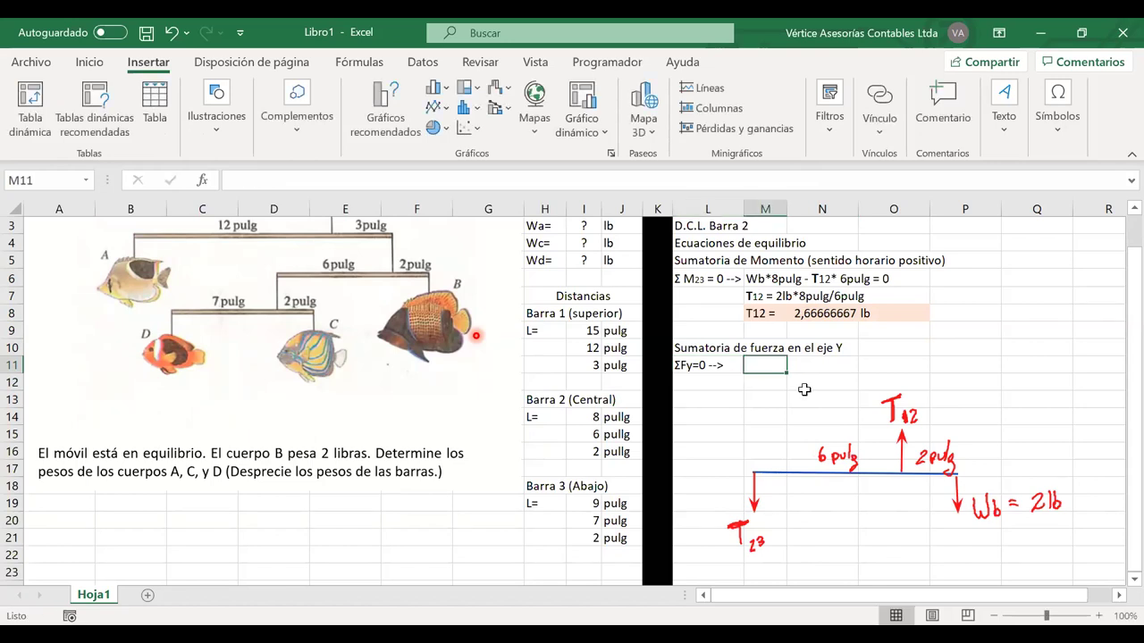
# - Enter the vertical force equation "T12 - Wb - T23 = 0" in M11, with the 12 in smaller text like a subscript
pyautogui.write('T12')
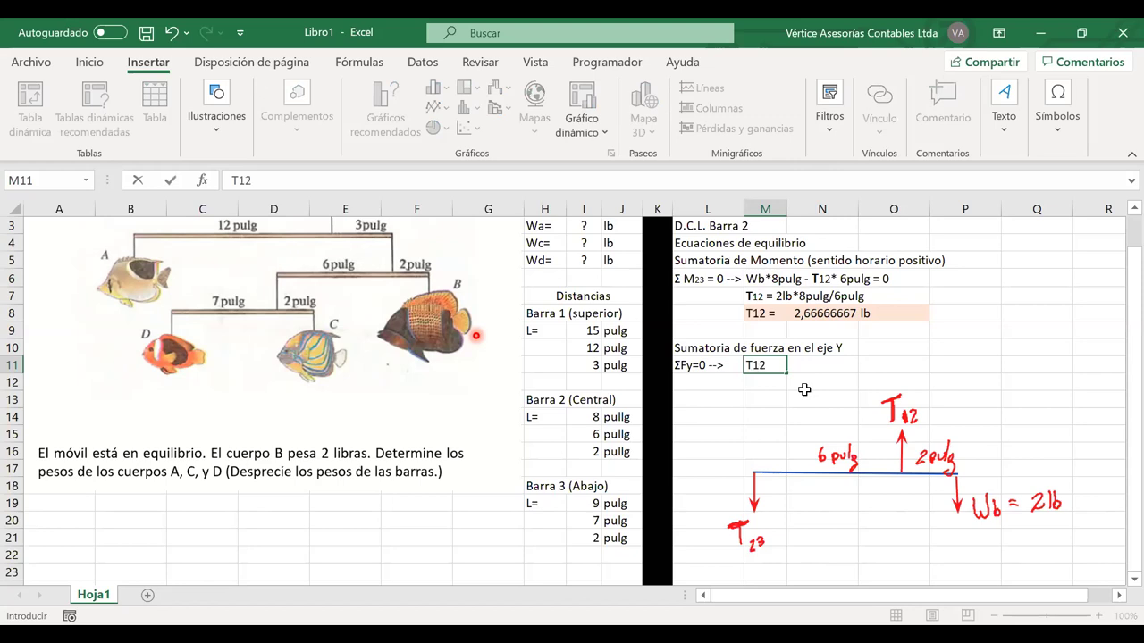
pyautogui.click(766, 367)
pyautogui.write('- Wb -')
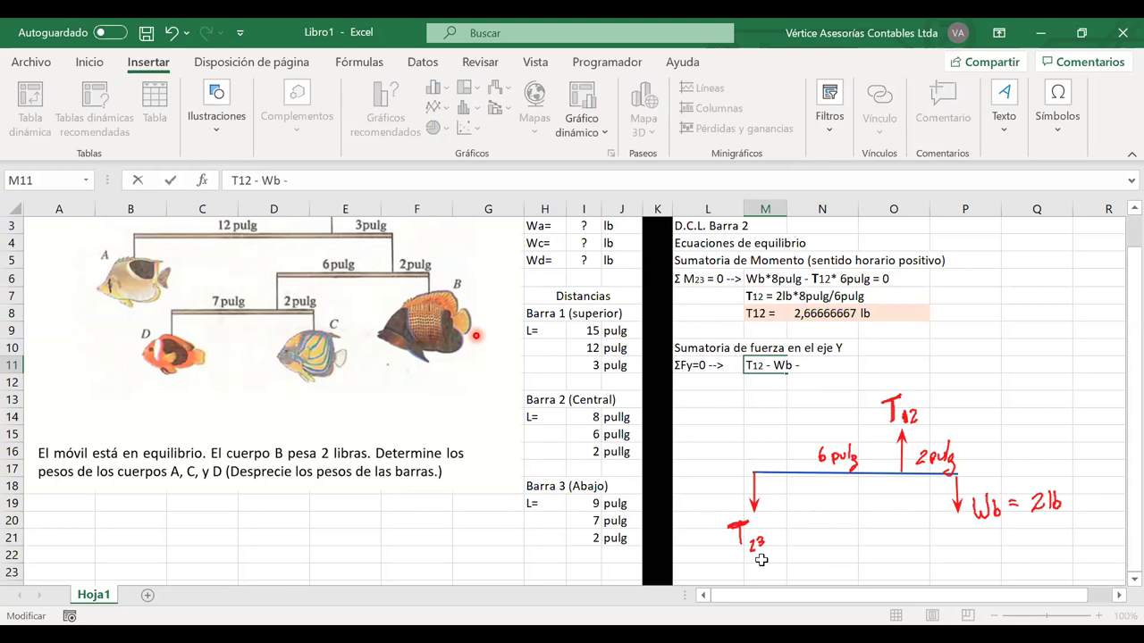
pyautogui.write(' T23 = 0')
pyautogui.click(860, 537)
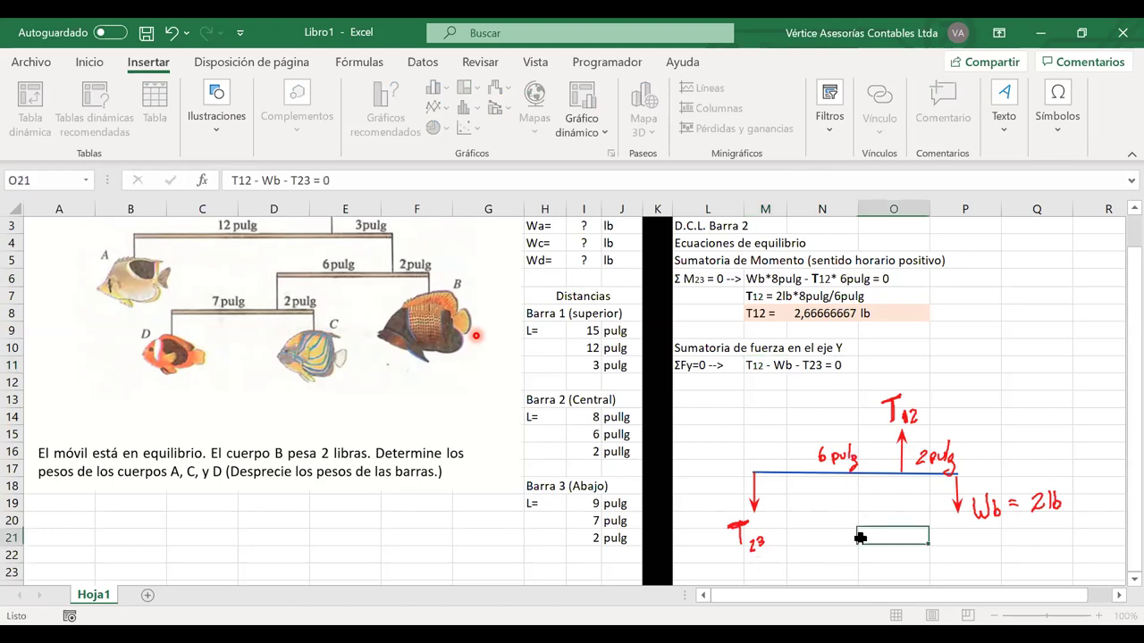
# - Shrink the 23 of T23 in the M11 force equation so it looks like a subscript
pyautogui.doubleClick(810, 365)
pyautogui.moveTo(809, 365); pyautogui.dragTo(823, 365)
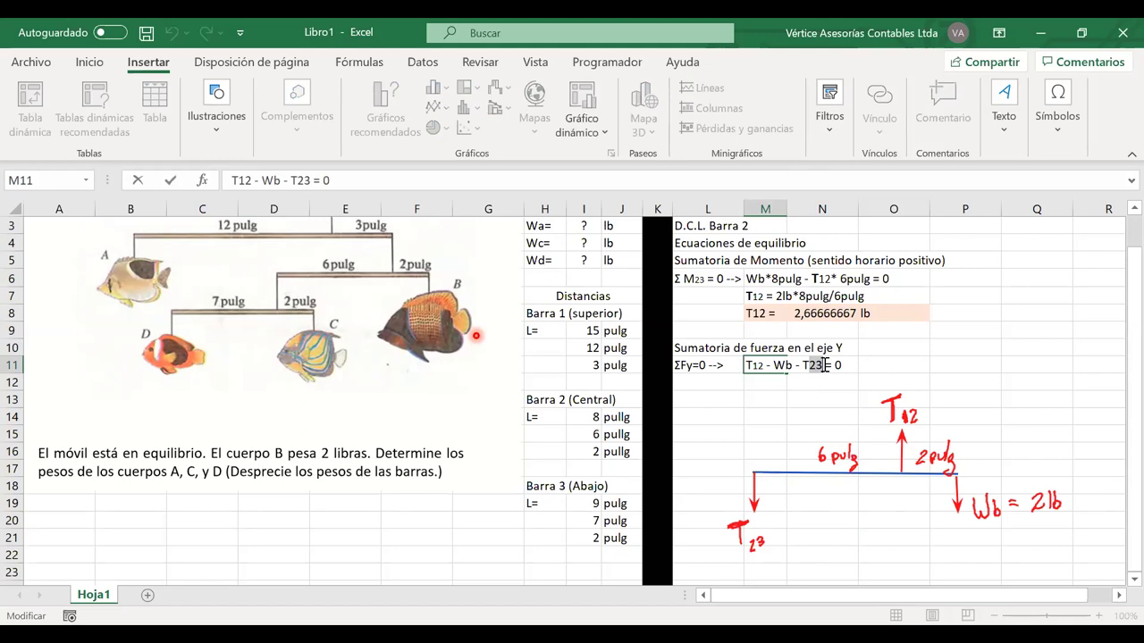
pyautogui.click(798, 402)
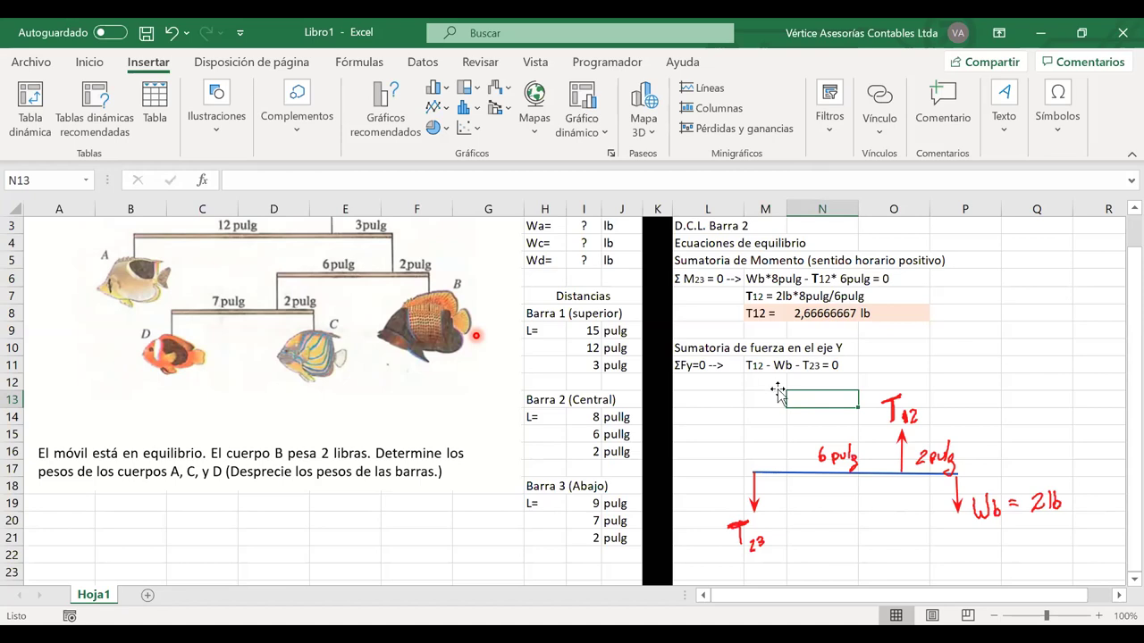
# - Enter the label "T23=" in M12 with the 23 at font size 9 like a subscript
pyautogui.click(775, 384)
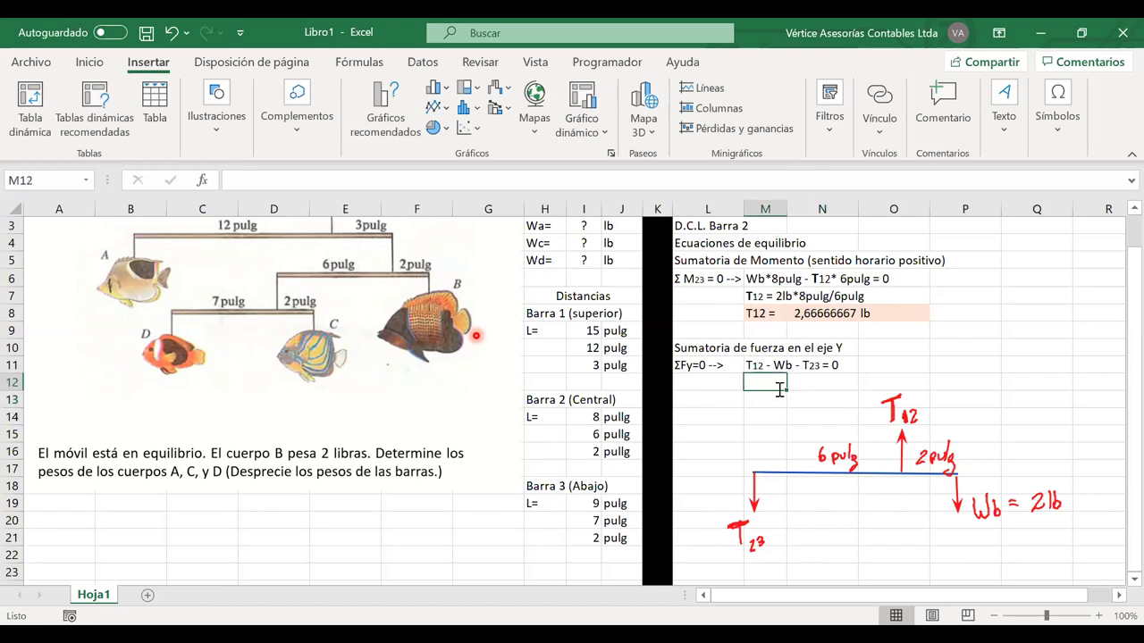
pyautogui.write('T23=')
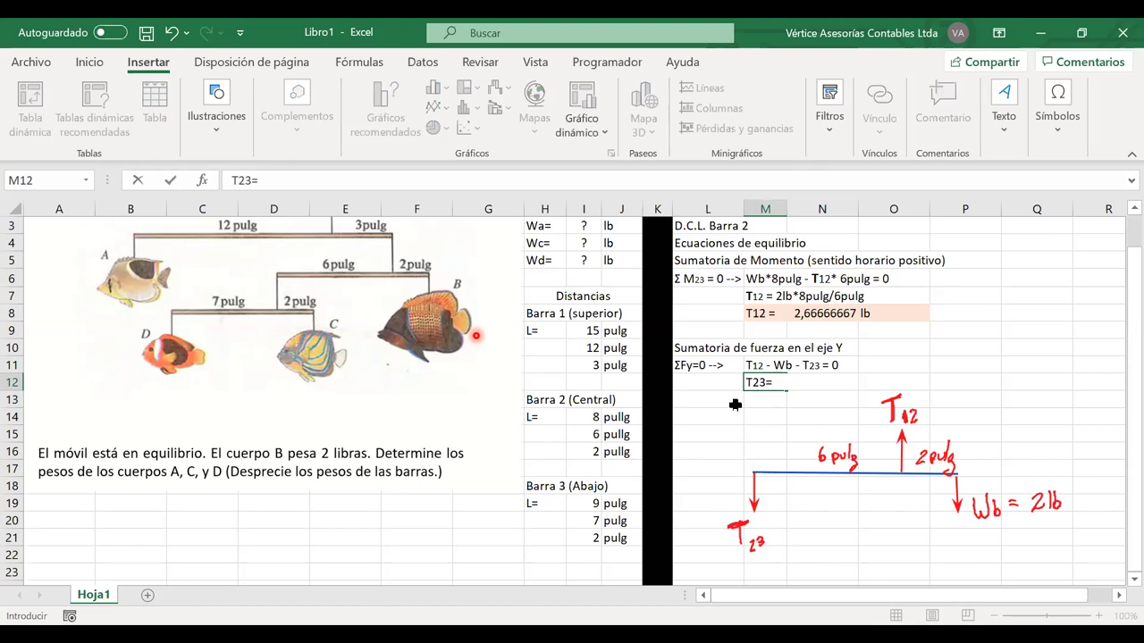
pyautogui.moveTo(753, 382); pyautogui.dragTo(778, 393)
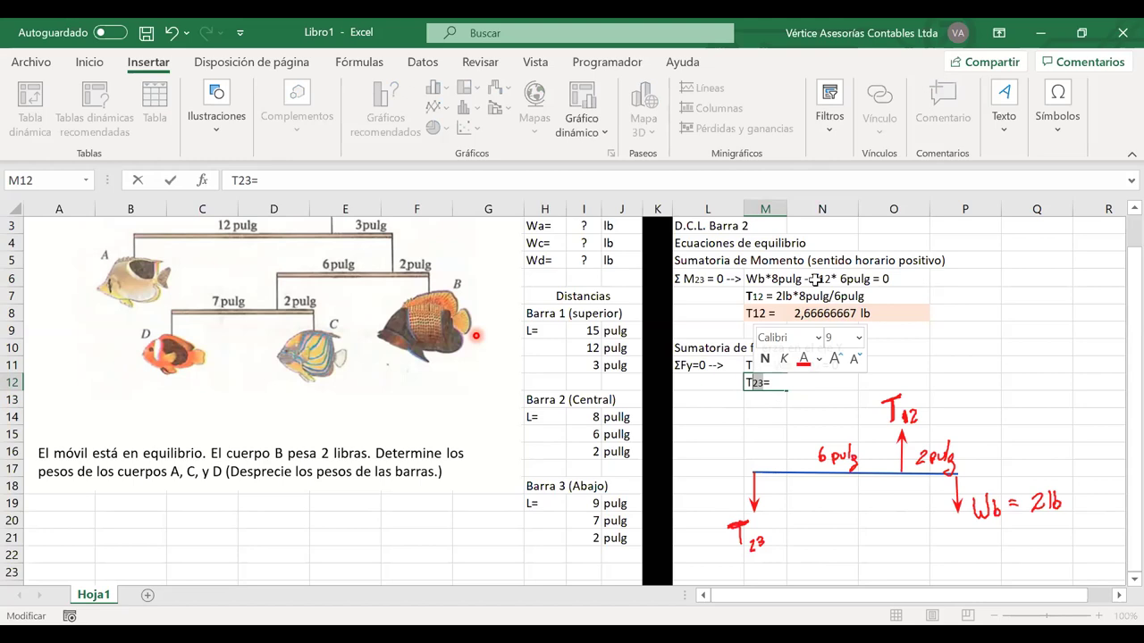
pyautogui.press('Escape')
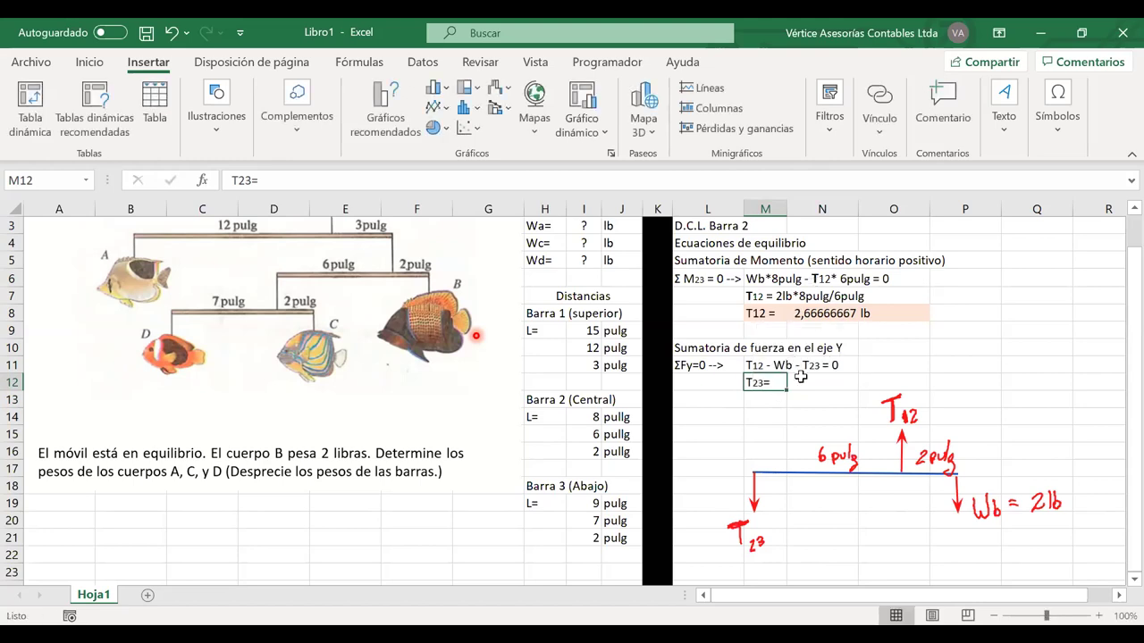
# - Calculate T23 in N12 by subtracting Wb in I2 from T12 in N8, and enter the unit "lb" in O12
pyautogui.click(800, 382)
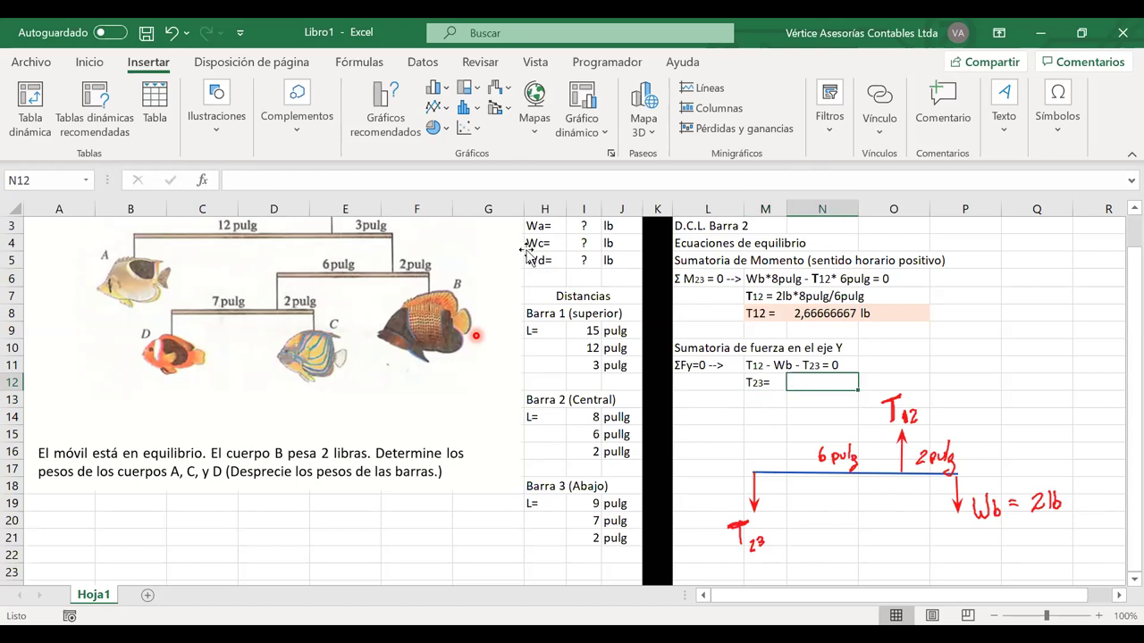
pyautogui.scroll(1, 532, 255)
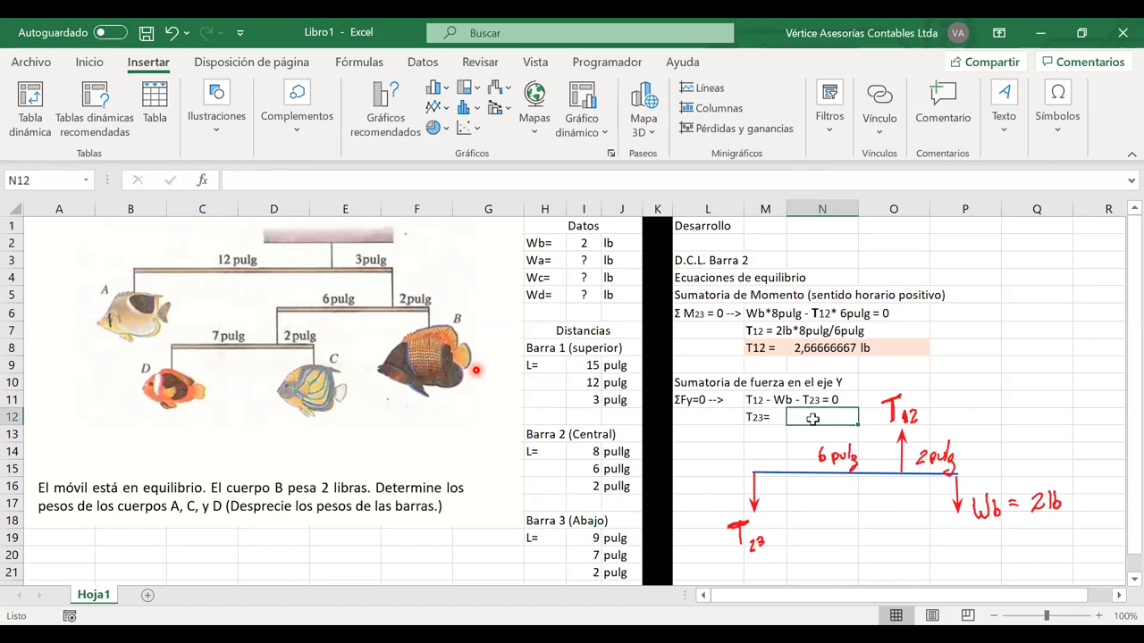
pyautogui.write('=')
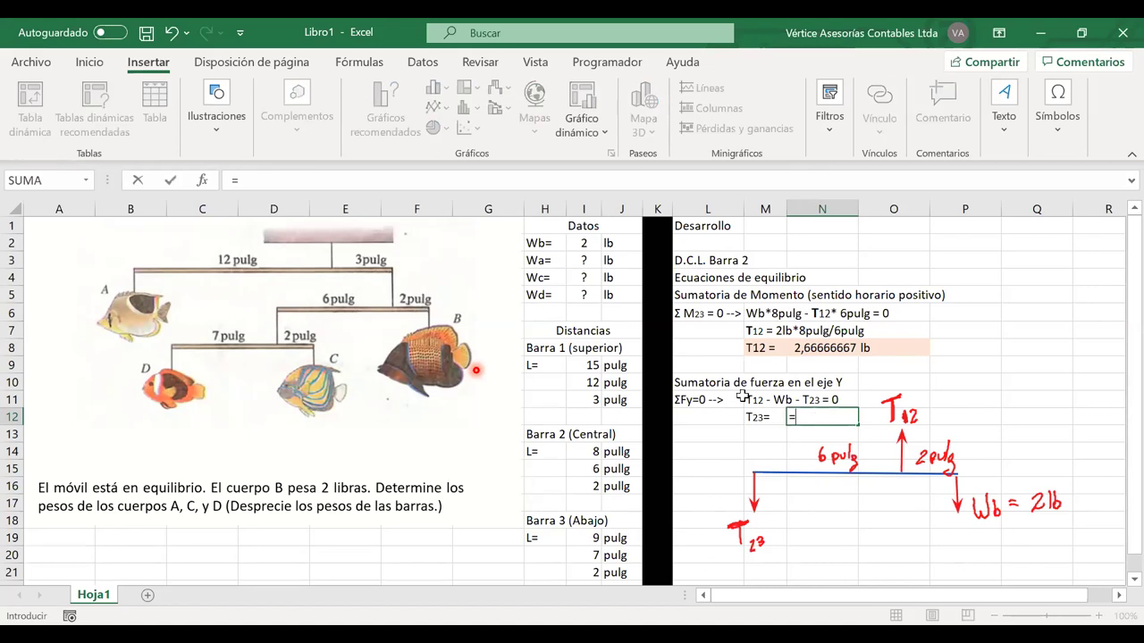
pyautogui.click(823, 348)
pyautogui.write('-')
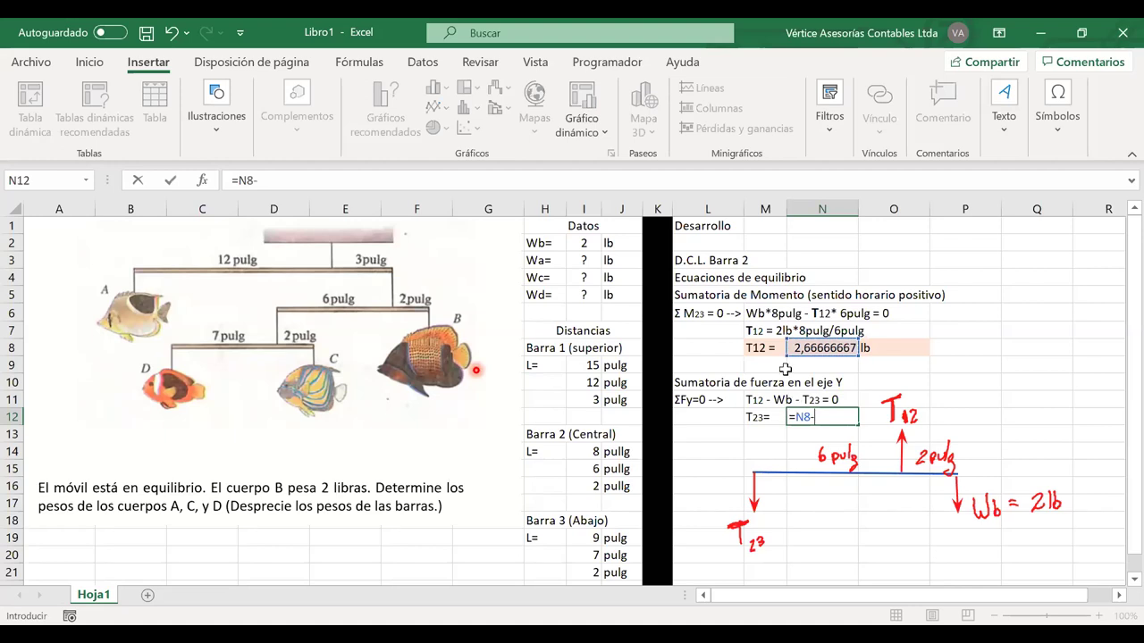
pyautogui.click(585, 243)
pyautogui.press('Return')
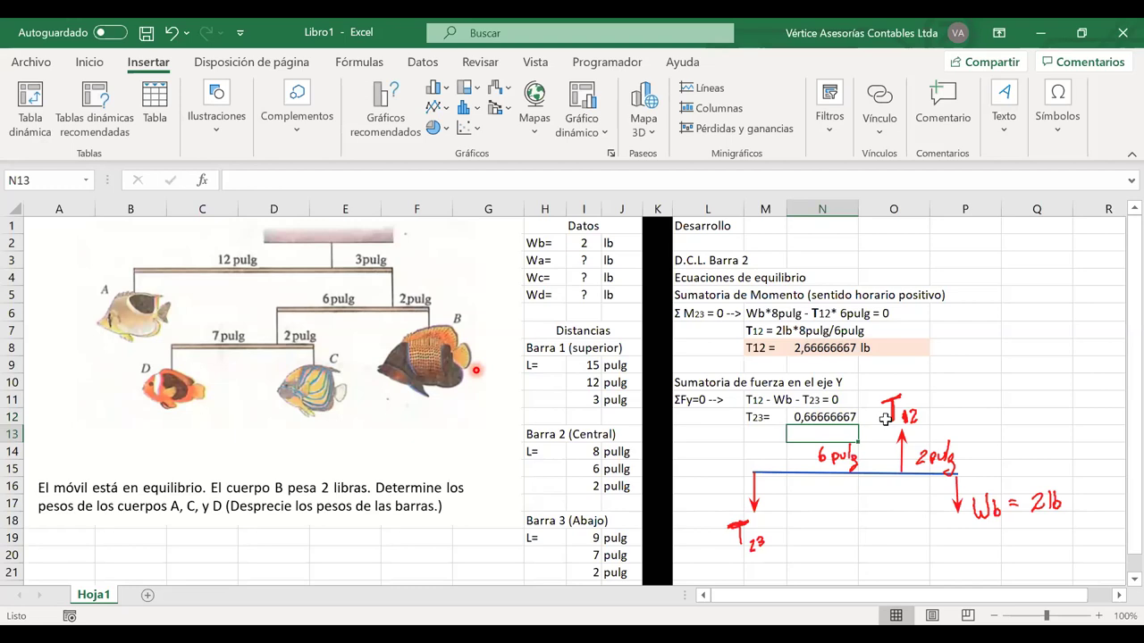
pyautogui.click(885, 417)
pyautogui.write('lb')
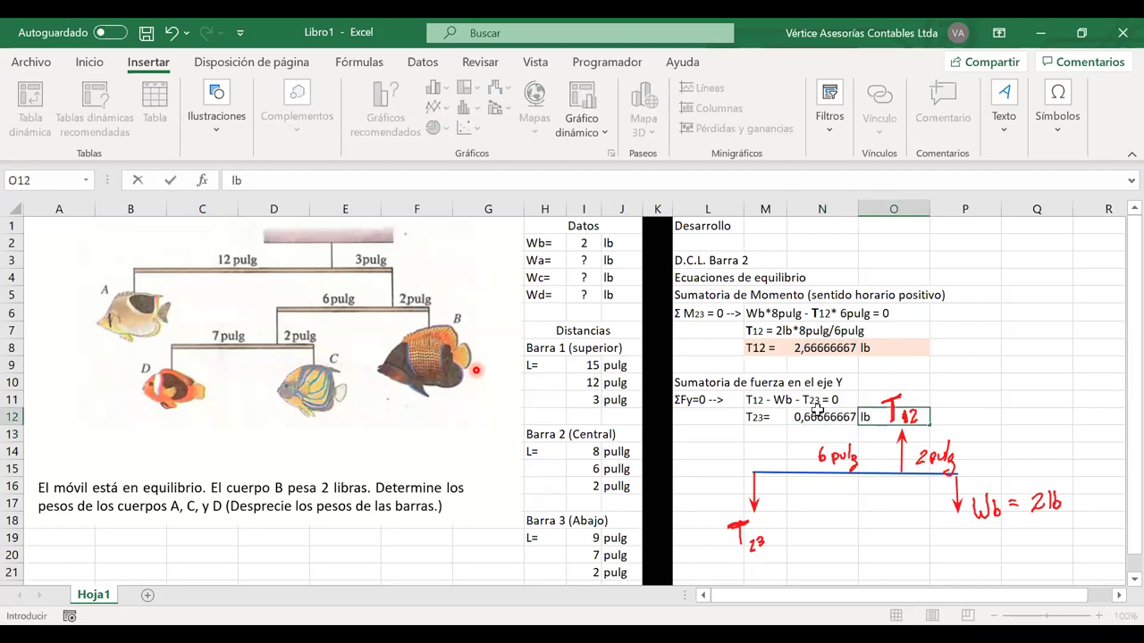
# - Fill the T23 result cells M12:O12 with the same light orange as the T12 result
pyautogui.moveTo(758, 418); pyautogui.dragTo(893, 418)
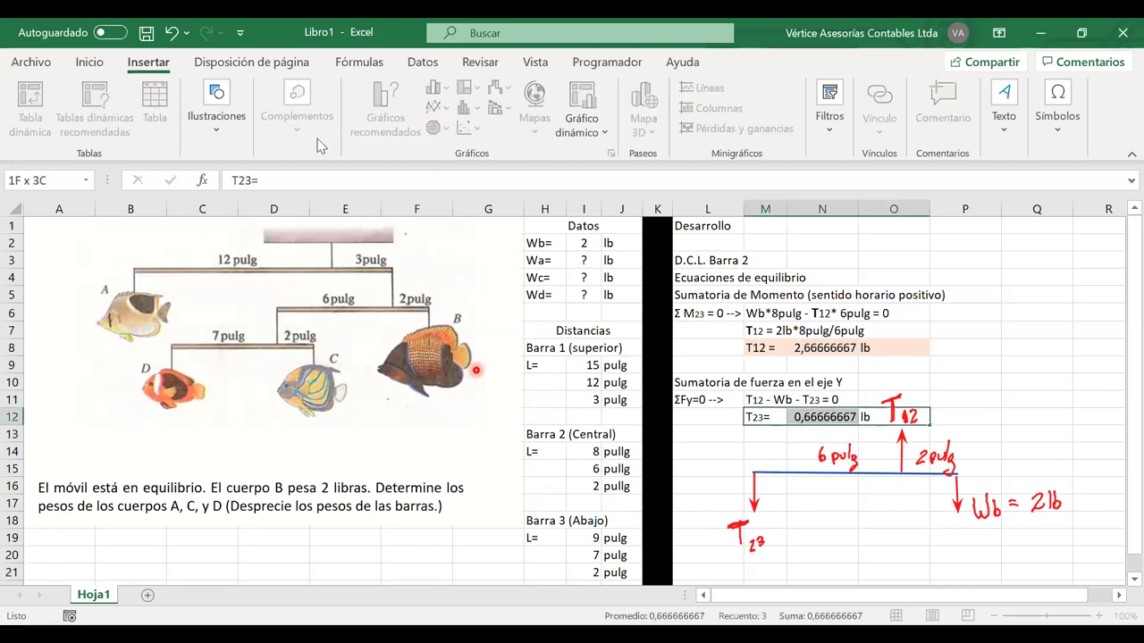
pyautogui.click(92, 62)
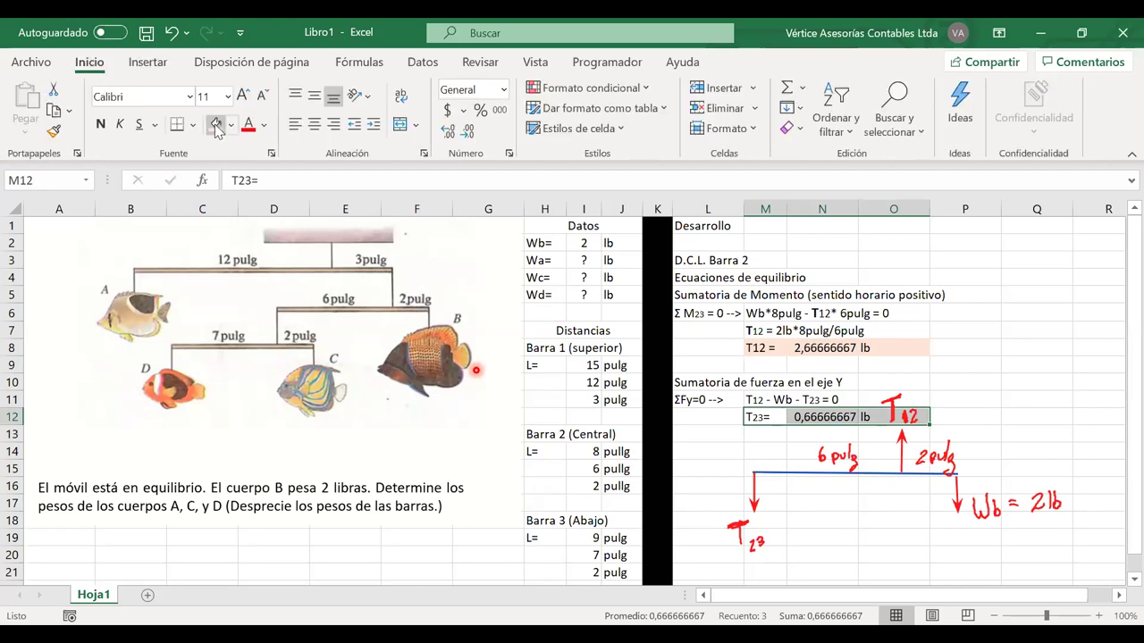
pyautogui.click(217, 131)
pyautogui.scroll(-1, 1026, 426)
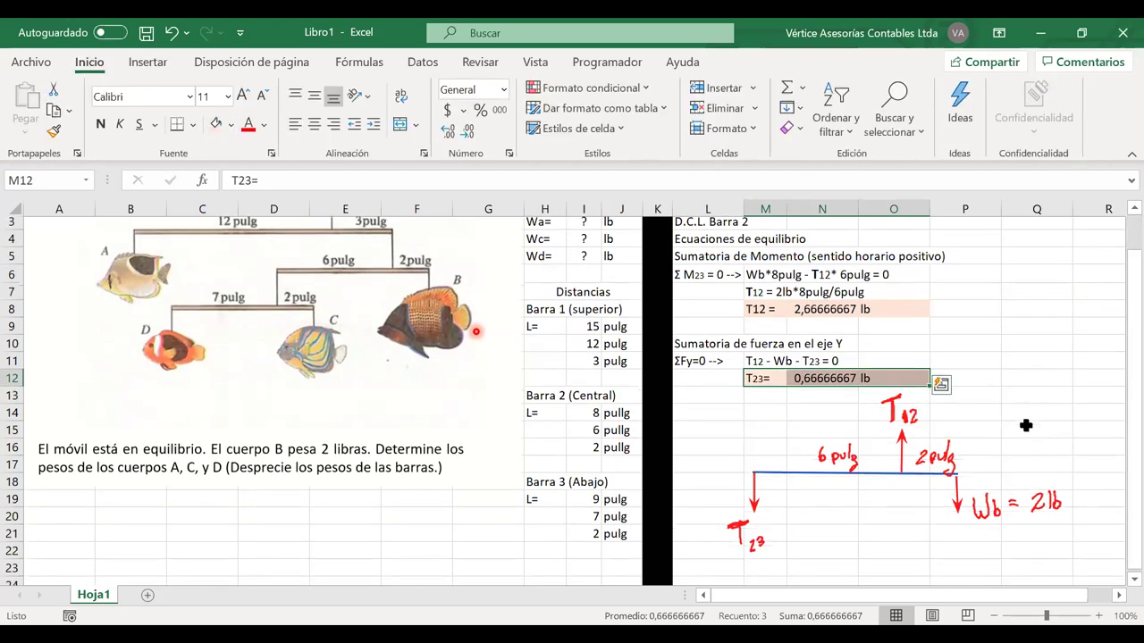
pyautogui.scroll(-2, 1026, 425)
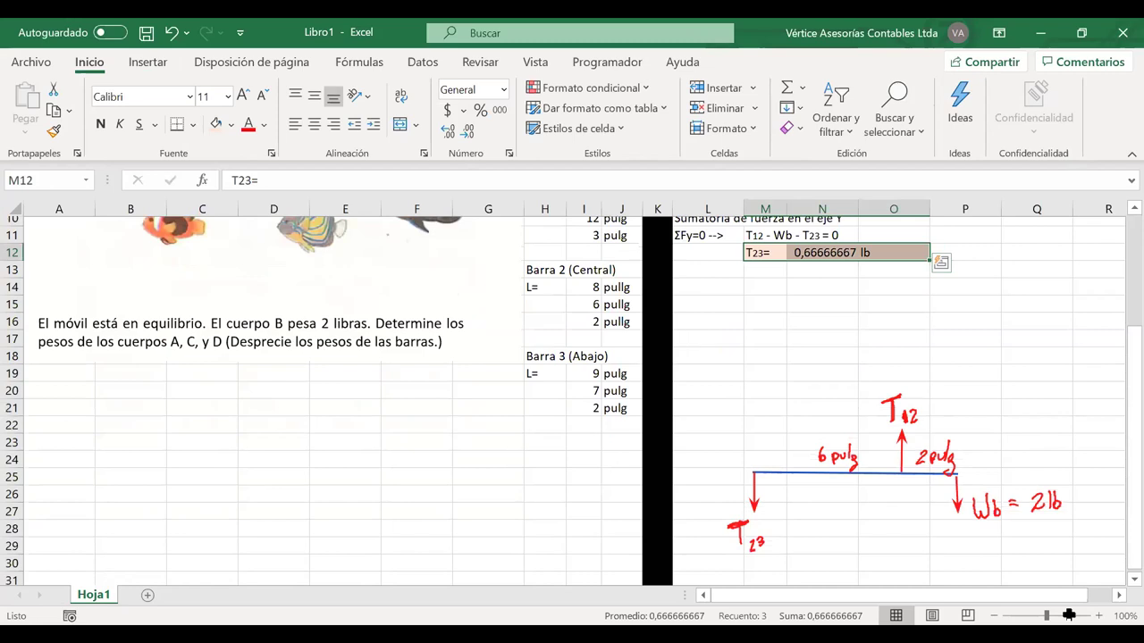
pyautogui.moveTo(707, 356); pyautogui.dragTo(1054, 558)
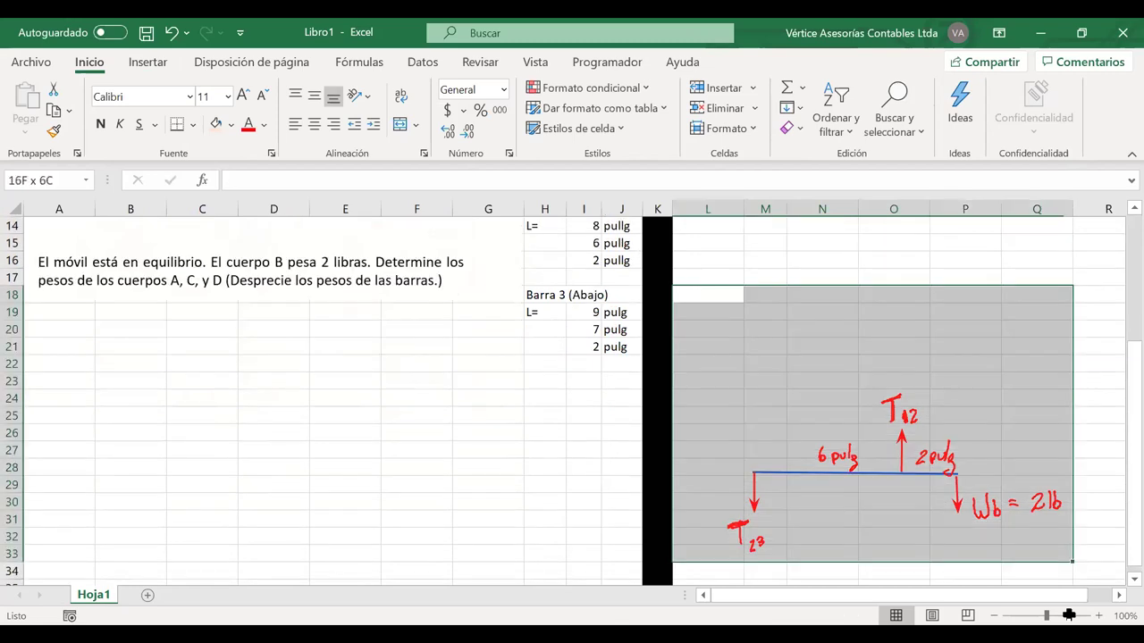
pyautogui.scroll(-4, 1077, 495)
pyautogui.click(1078, 494)
pyautogui.scroll(8, 914, 477)
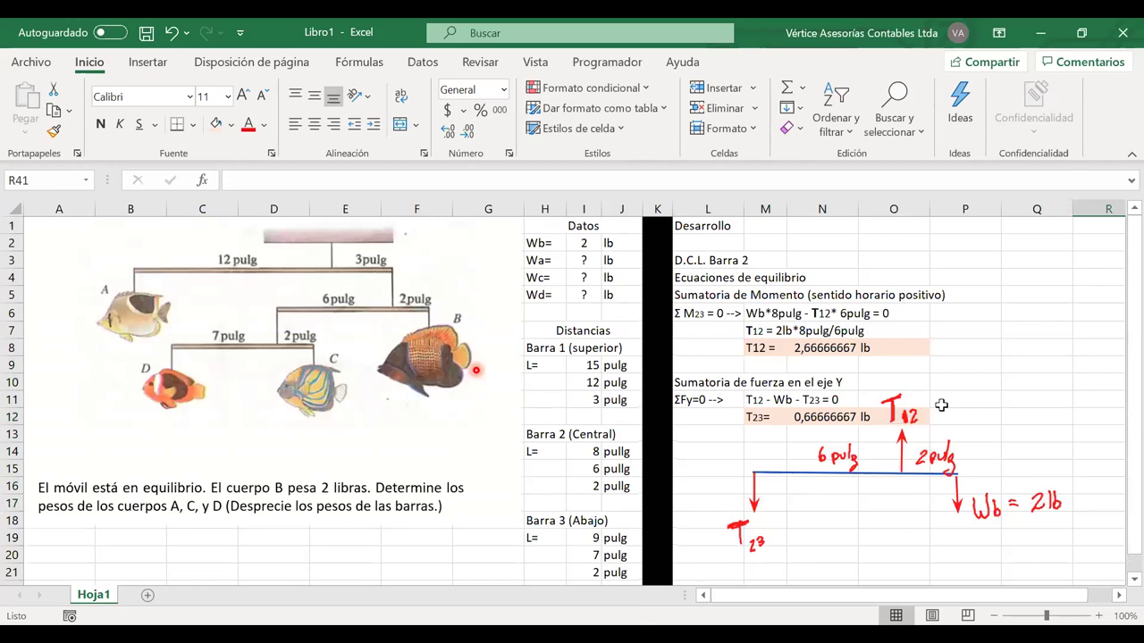
# - Erase the handwritten free-body diagram of bar 2 from the screen
pyautogui.scroll(-1, 842, 486)
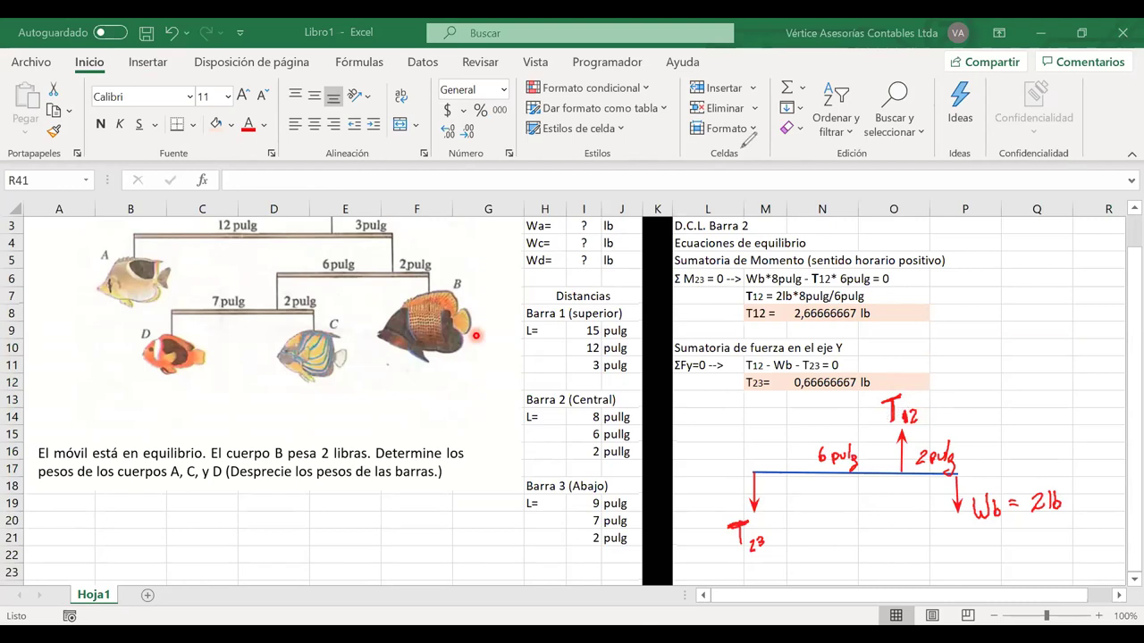
pyautogui.press('e')
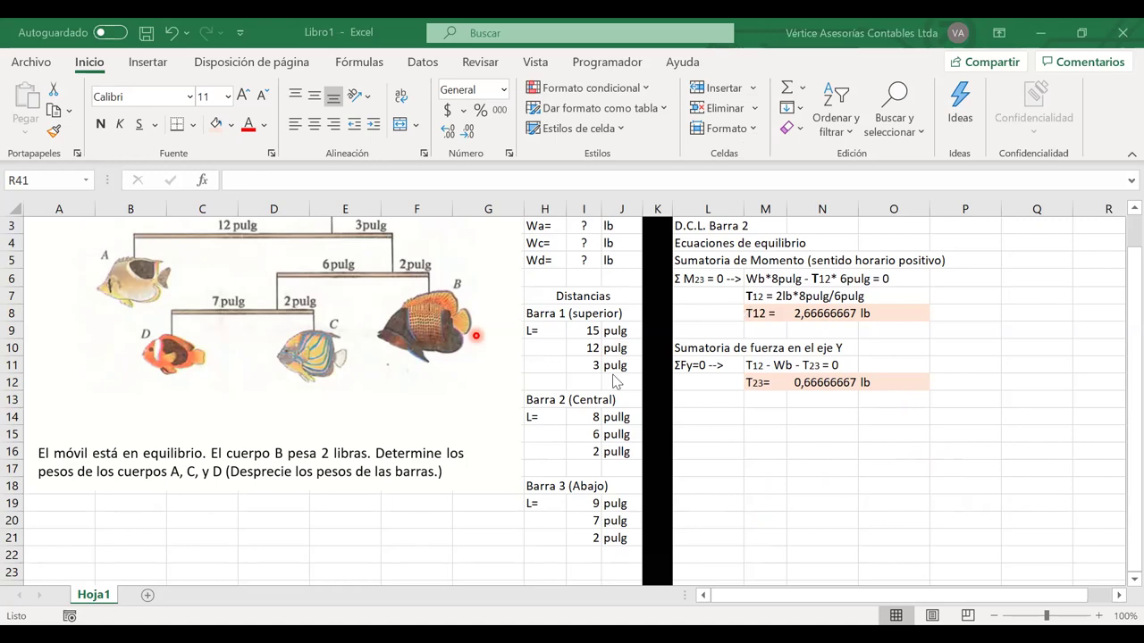
# - Copy the bar 2 heading lines in L3:L5 to L15:L17
pyautogui.scroll(1, 615, 382)
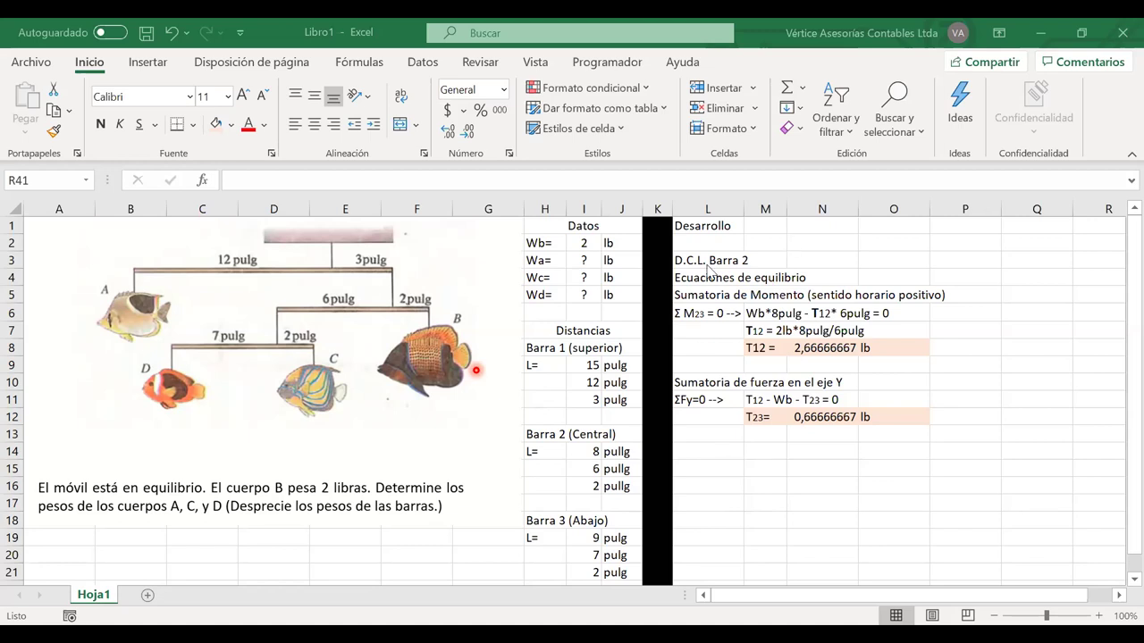
pyautogui.moveTo(713, 267); pyautogui.dragTo(746, 299)
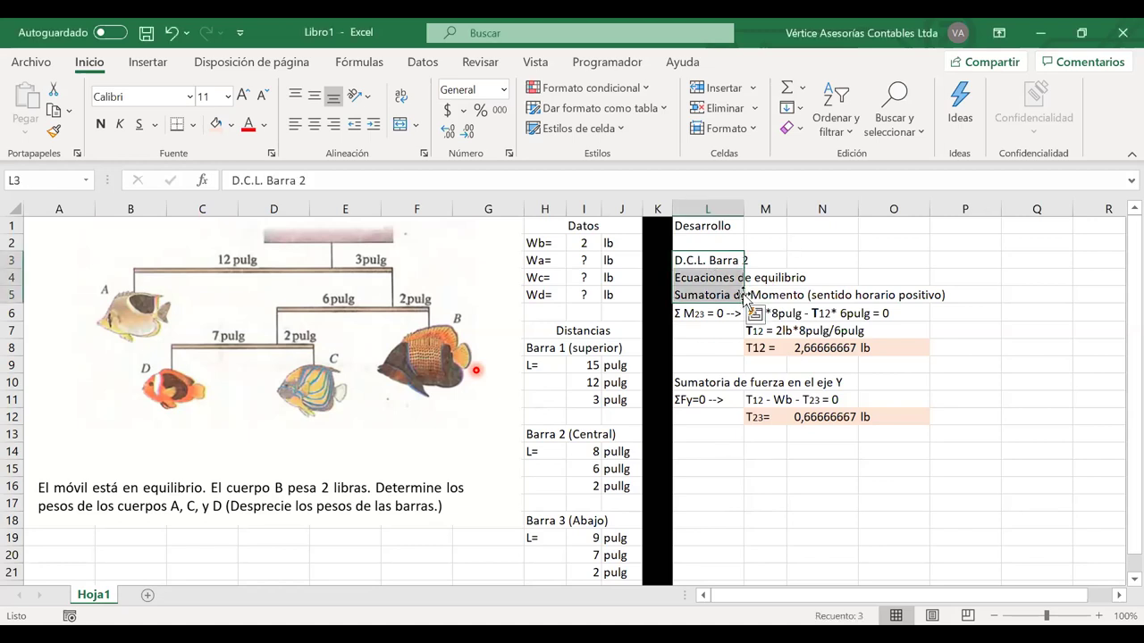
pyautogui.hotkey('ctrl', 'c')
pyautogui.hotkey('ctrl', 'v')
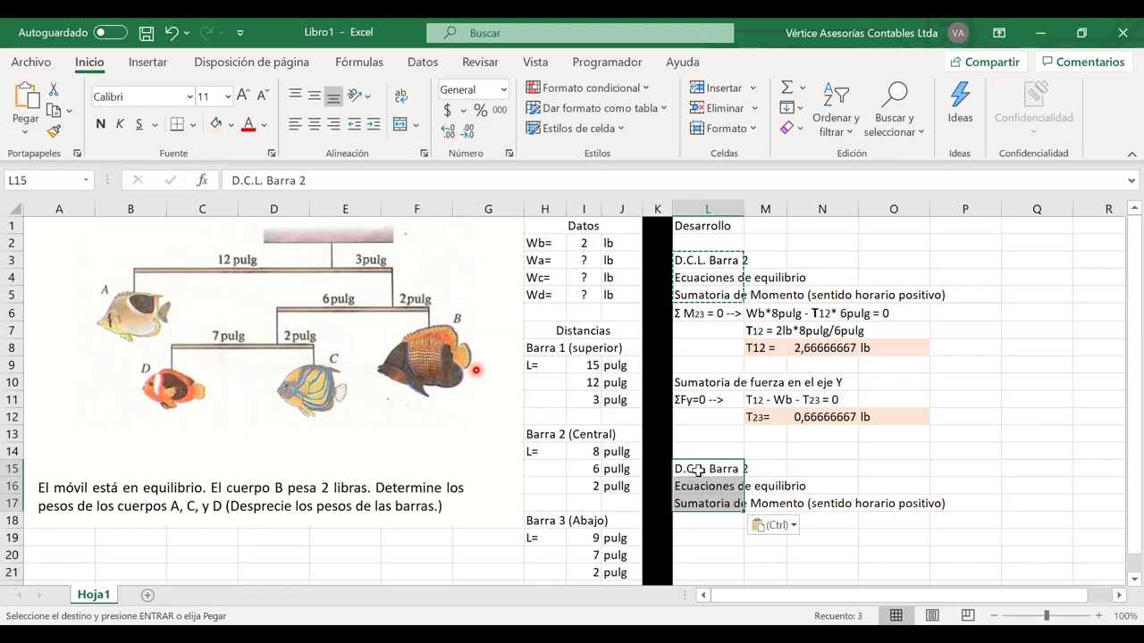
# - Change the copied heading in L15 to "D.C.L. Barra3"
pyautogui.doubleClick(743, 469)
pyautogui.click(751, 469)
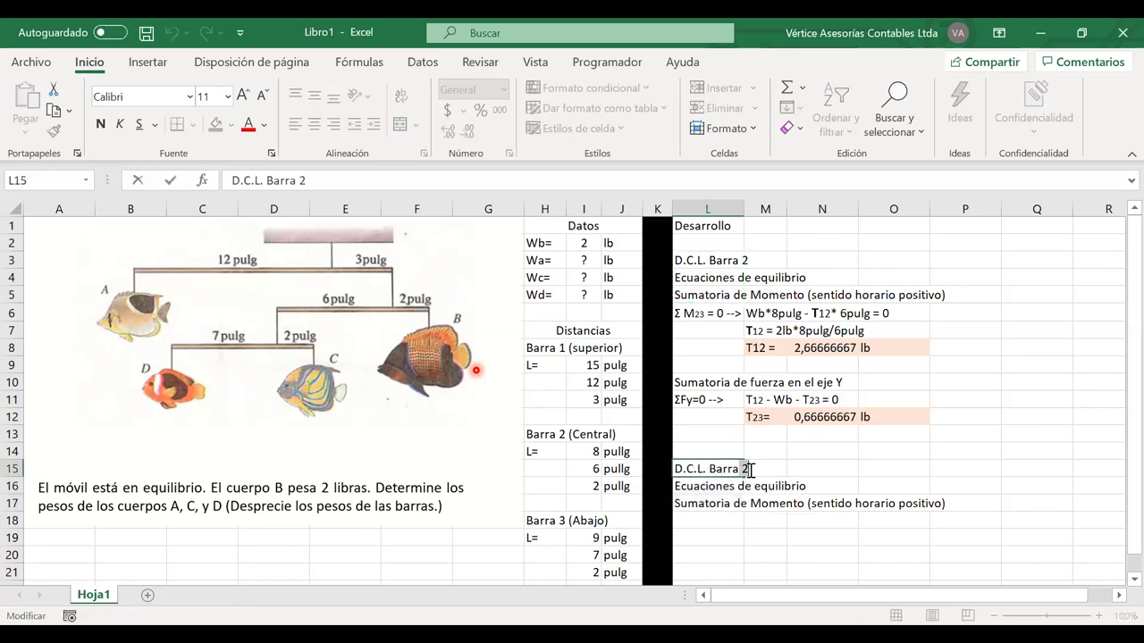
pyautogui.press('BackSpace')
pyautogui.press('BackSpace')
pyautogui.write('3')
pyautogui.press('Return')
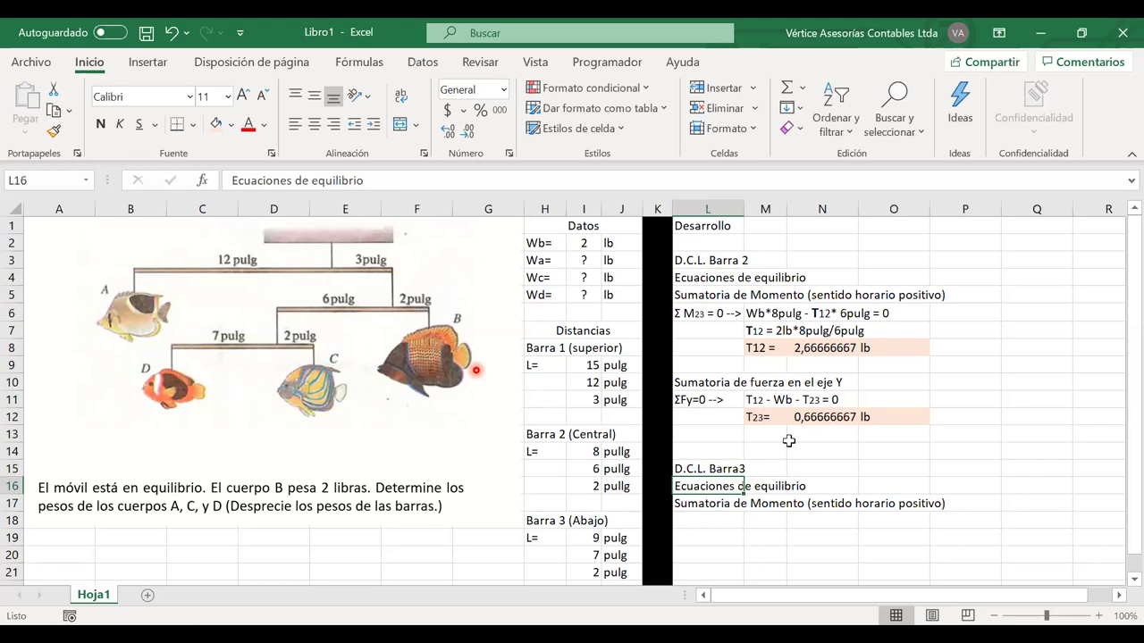
pyautogui.scroll(-1, 788, 440)
pyautogui.click(700, 452)
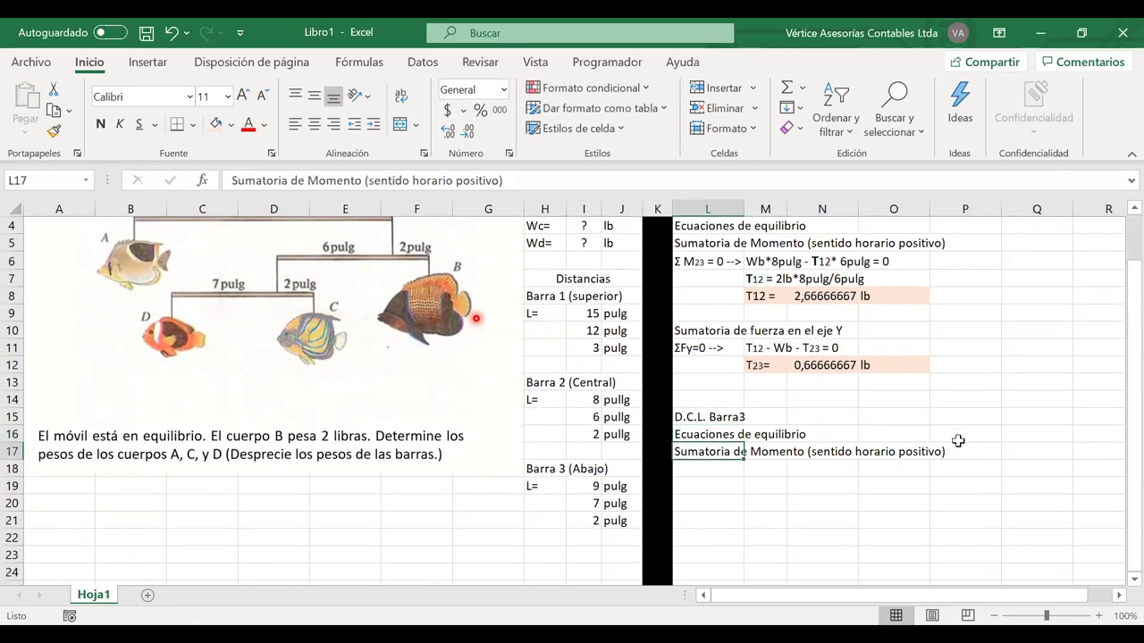
pyautogui.keyDown('shift'); pyautogui.click(958, 447); pyautogui.keyUp('shift')
# - Move the picture of the fish mobile down about ten rows so it sits beside the bar 3 section
pyautogui.scroll(-2, 770, 475)
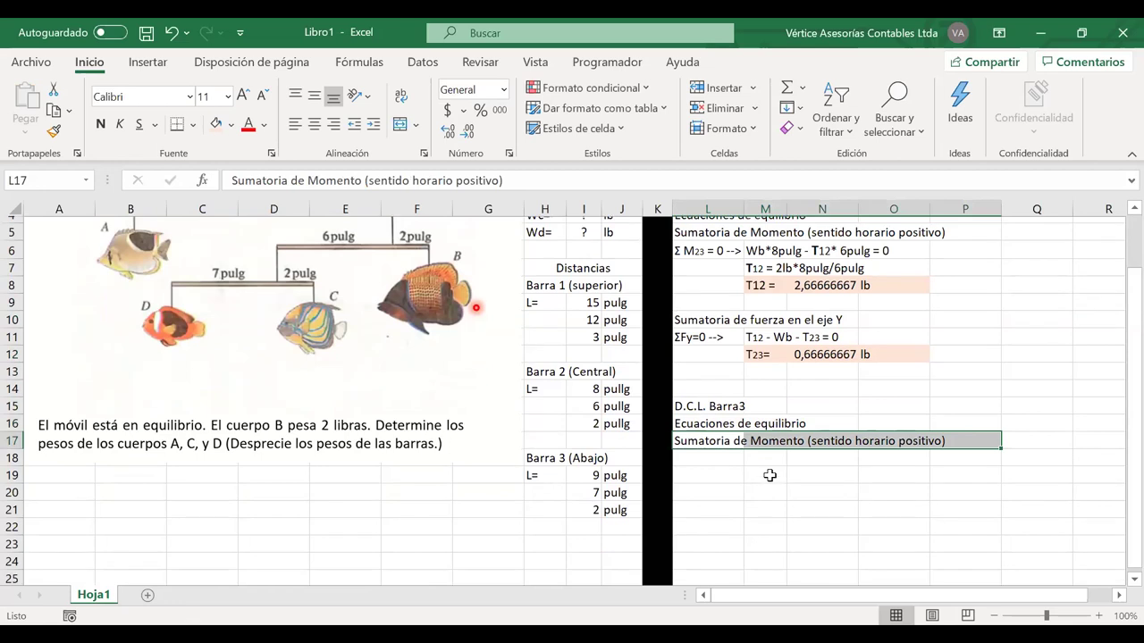
pyautogui.scroll(1, 770, 475)
pyautogui.scroll(1, 769, 476)
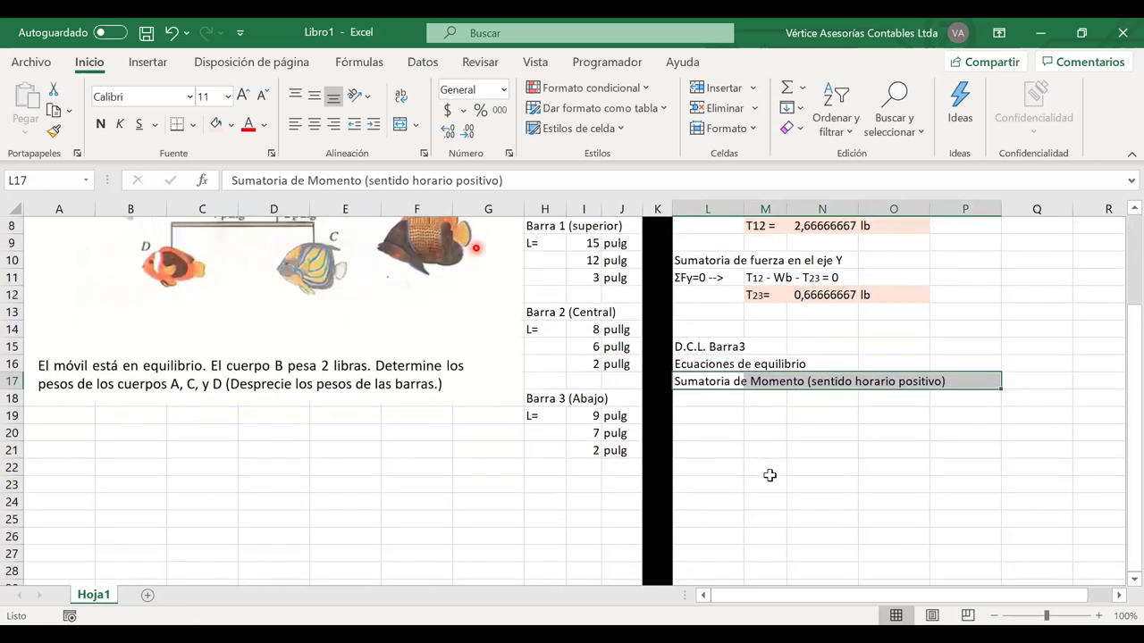
pyautogui.click(309, 429)
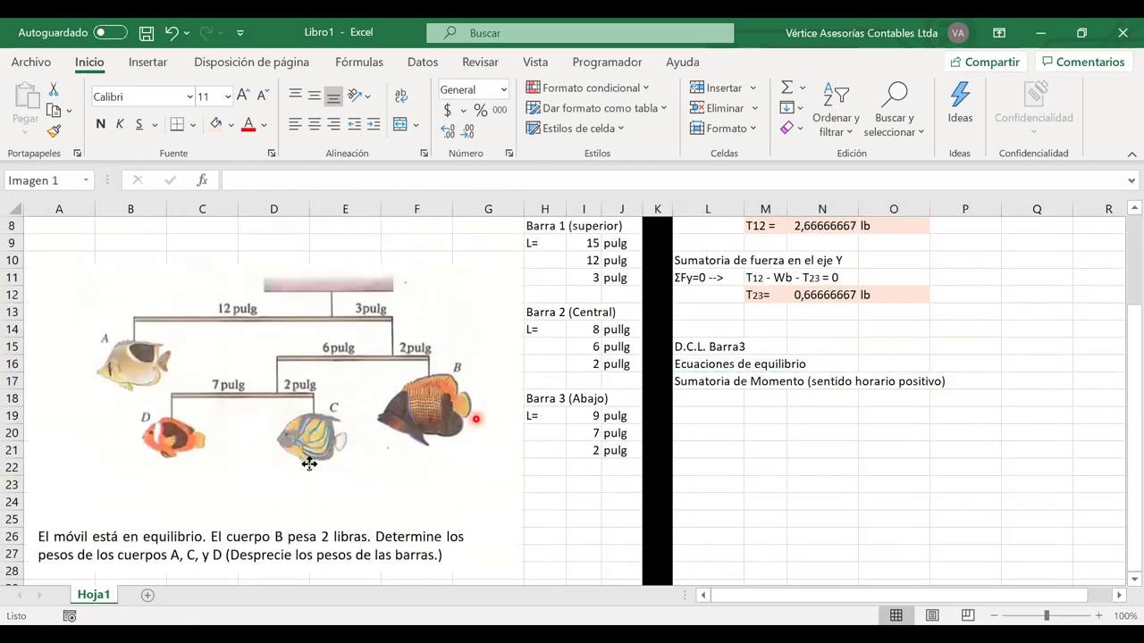
# - Draw bar 3 as a thin blue horizontal line below the moment heading of the bar 3 section
pyautogui.scroll(-1, 844, 514)
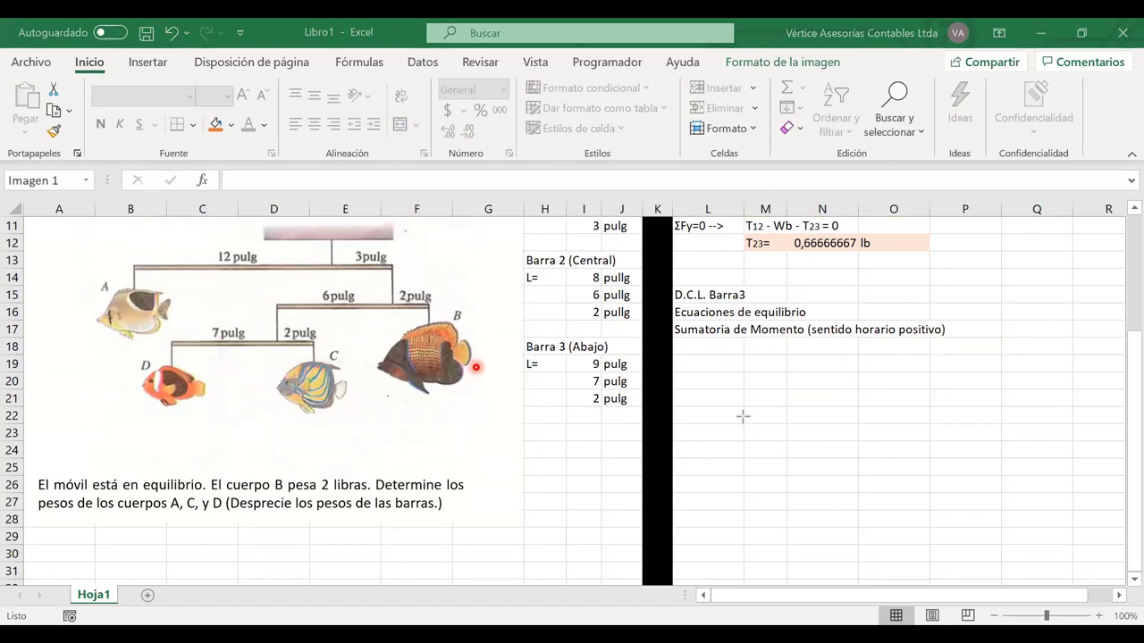
pyautogui.moveTo(746, 421); pyautogui.dragTo(1006, 421)
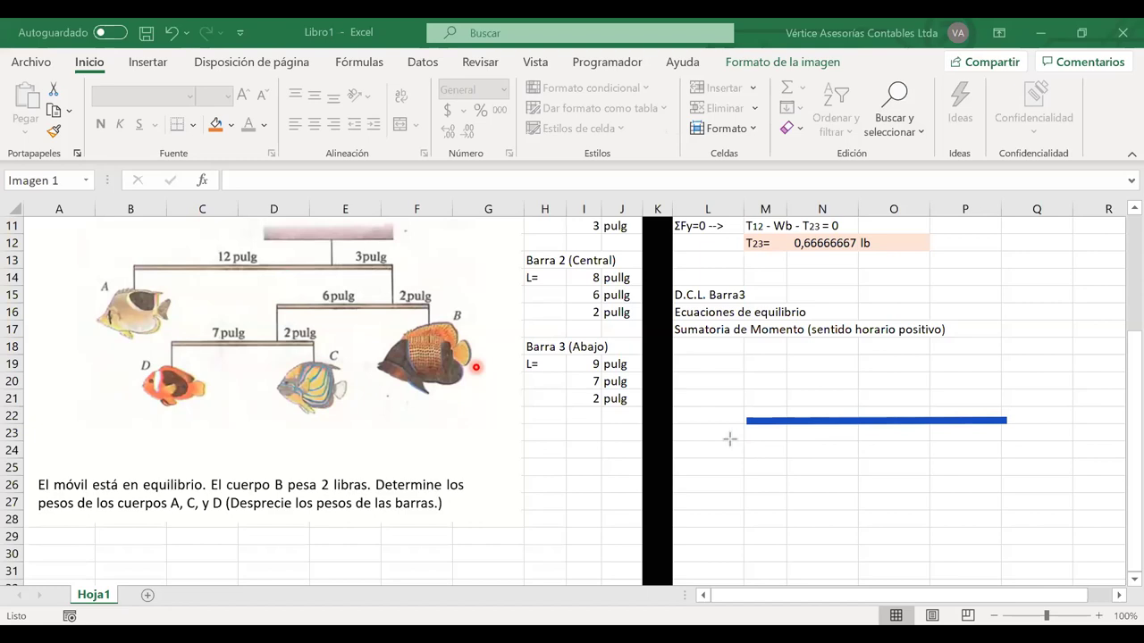
pyautogui.hotkey('ctrl', 'z')
pyautogui.moveTo(743, 423); pyautogui.dragTo(960, 426)
pyautogui.moveTo(744, 423); pyautogui.dragTo(971, 422)
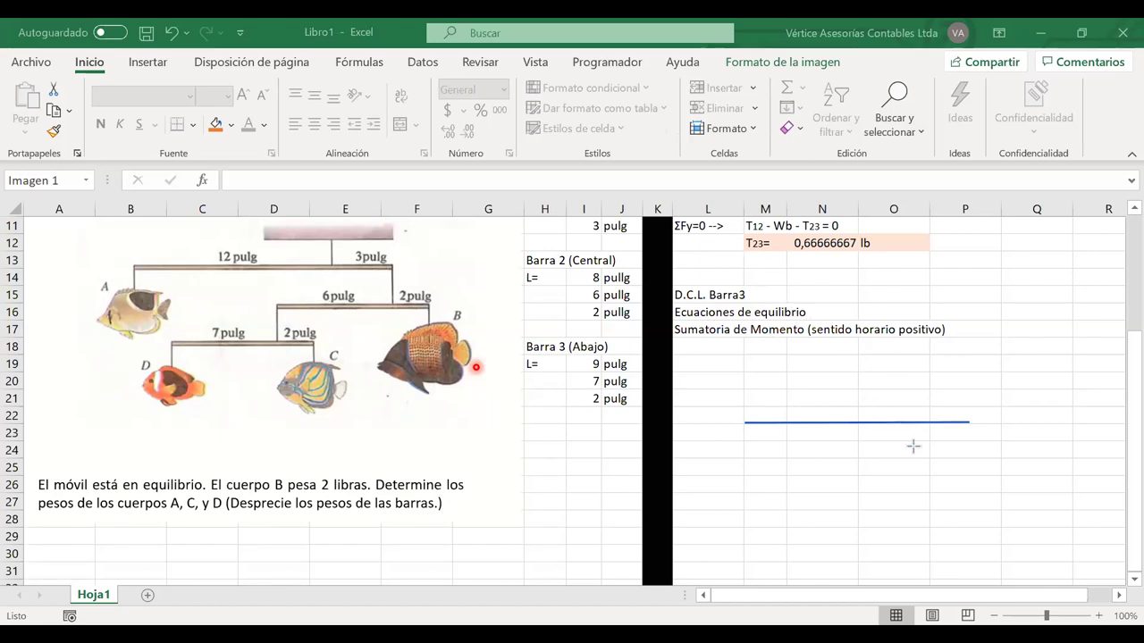
# - Draw a red upward force arrow on the bar line, and mark the cut on the cord above bar 3 in the picture
pyautogui.moveTo(901, 417); pyautogui.dragTo(901, 371)
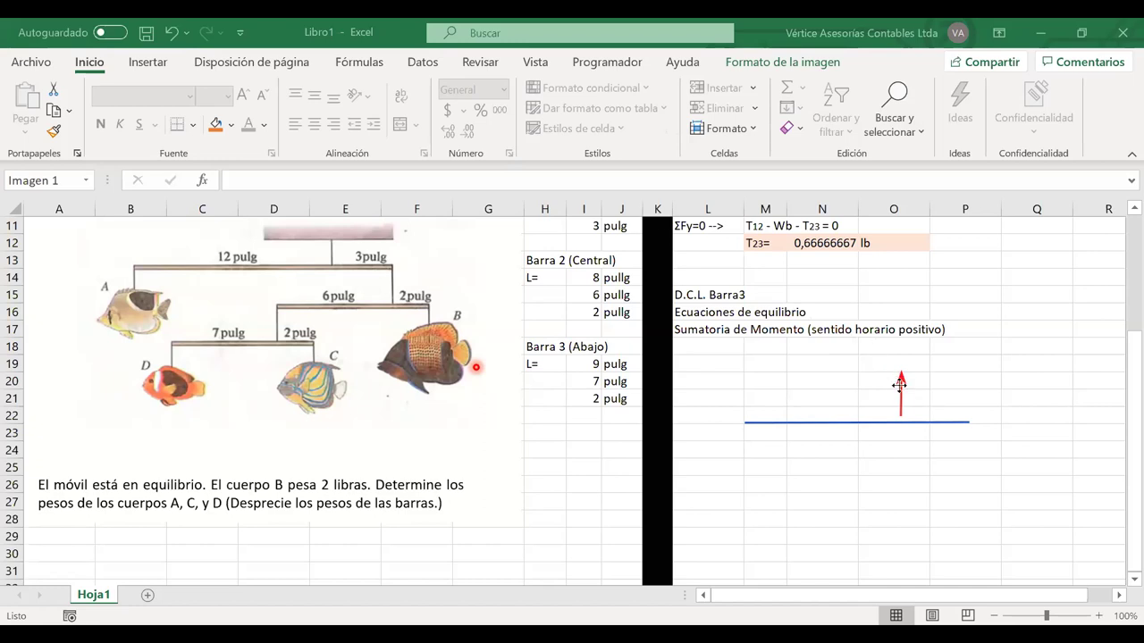
pyautogui.moveTo(900, 379); pyautogui.dragTo(899, 382)
pyautogui.moveTo(263, 321); pyautogui.dragTo(282, 316)
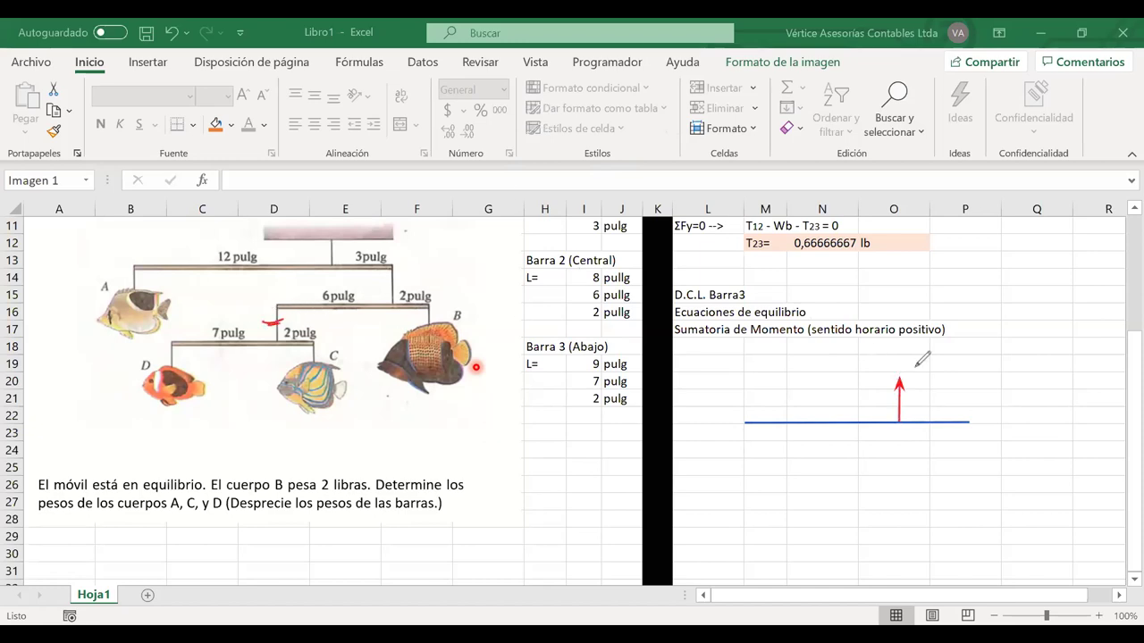
# - Handwrite the label "T23" in red beside the upward arrow and put a tick under the calculated T23 value
pyautogui.moveTo(913, 361)
pyautogui.mouseDown()
pyautogui.moveTo(923, 379)
pyautogui.moveTo(931, 356)
pyautogui.mouseUp()
pyautogui.moveTo(377, 295); pyautogui.dragTo(372, 298)
pyautogui.moveTo(265, 334); pyautogui.dragTo(259, 338)
pyautogui.hotkey('ctrl', 'z')
pyautogui.hotkey('ctrl', 'z')
pyautogui.moveTo(929, 373)
pyautogui.mouseDown()
pyautogui.moveTo(941, 385)
pyautogui.moveTo(951, 374)
pyautogui.moveTo(942, 385)
pyautogui.mouseUp()
pyautogui.moveTo(812, 258); pyautogui.dragTo(830, 249)
# - Draw red downward arrows at both ends of the bar and label them "Wd" and "Wc"
pyautogui.moveTo(966, 427); pyautogui.dragTo(966, 465)
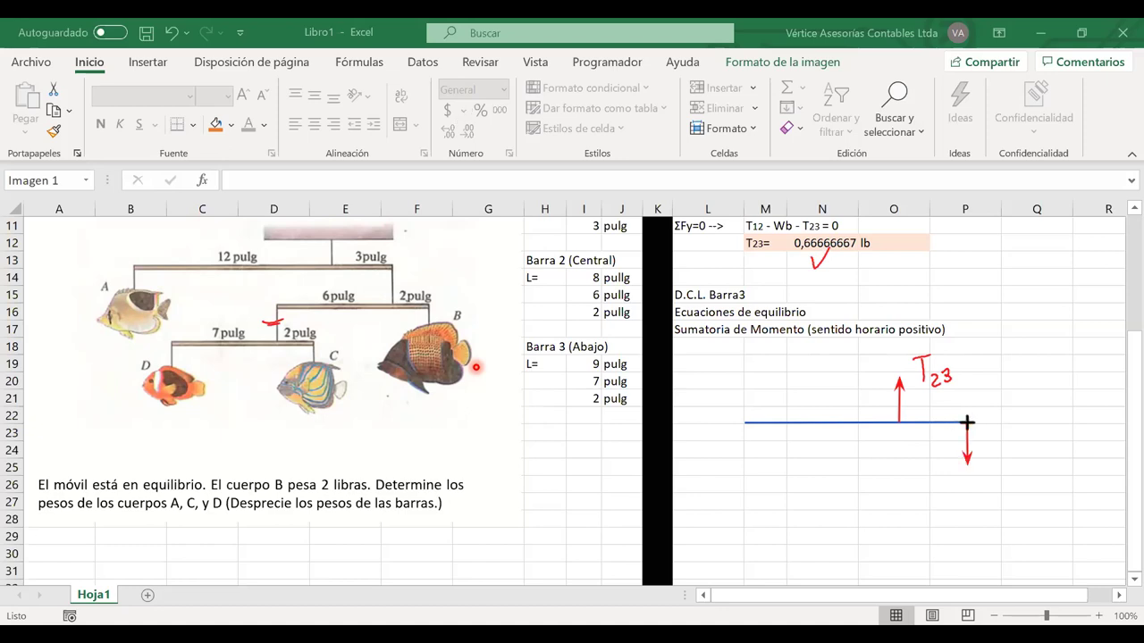
pyautogui.moveTo(747, 427); pyautogui.dragTo(747, 463)
pyautogui.moveTo(758, 454)
pyautogui.mouseDown()
pyautogui.moveTo(763, 473)
pyautogui.moveTo(781, 456)
pyautogui.moveTo(783, 475)
pyautogui.mouseUp()
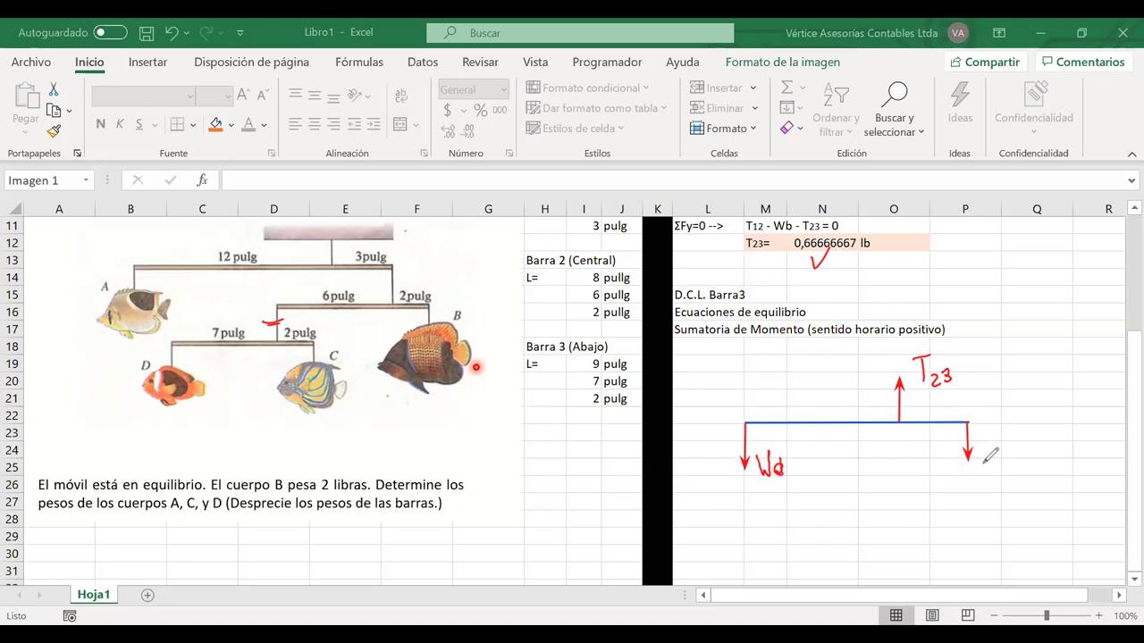
pyautogui.moveTo(983, 460)
pyautogui.mouseDown()
pyautogui.moveTo(1000, 459)
pyautogui.moveTo(1010, 479)
pyautogui.mouseUp()
# - Handwrite the distances "7 pulg" and "2 pulg" in green above the bar, and erase the tick and the cord mark
pyautogui.moveTo(809, 407)
pyautogui.mouseDown()
pyautogui.moveTo(860, 420)
pyautogui.moveTo(951, 408)
pyautogui.moveTo(953, 423)
pyautogui.mouseUp()
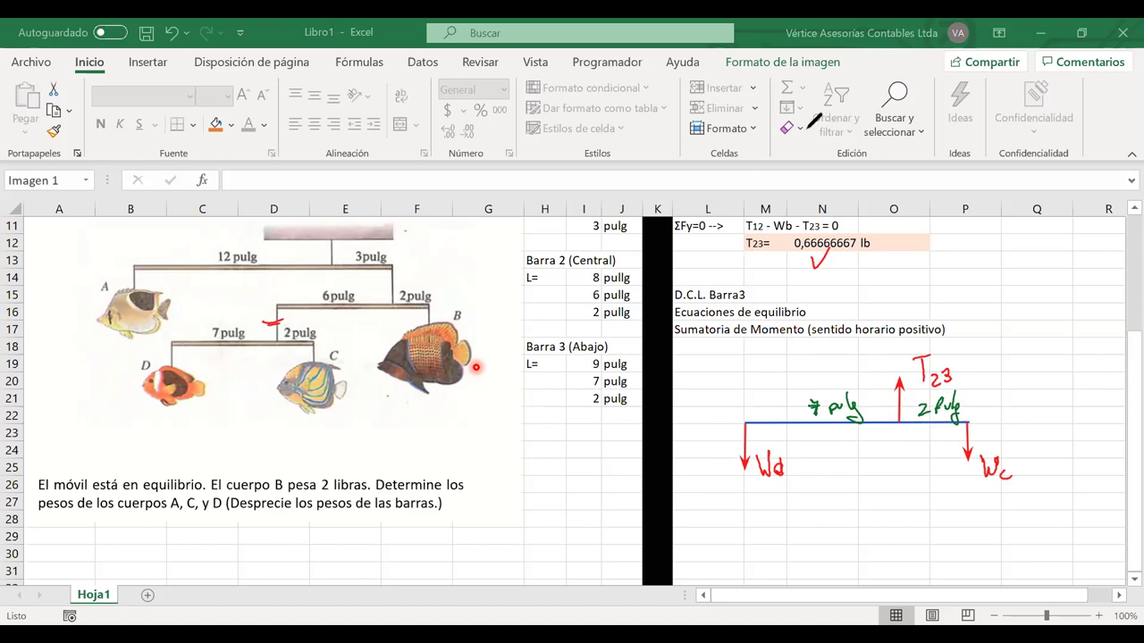
pyautogui.click(815, 255)
pyautogui.scroll(-1, 968, 428)
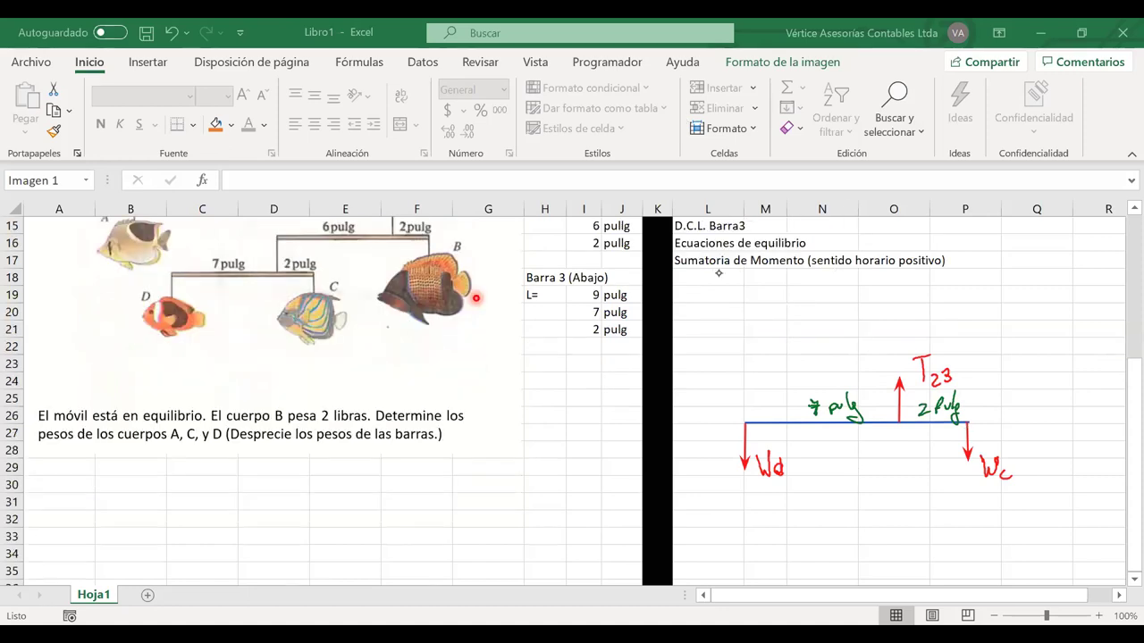
# - Enter the moment equation label "ΣMd= 0-->" in L18, inserting the Σ from the symbol collection
pyautogui.press('Escape')
pyautogui.click(148, 62)
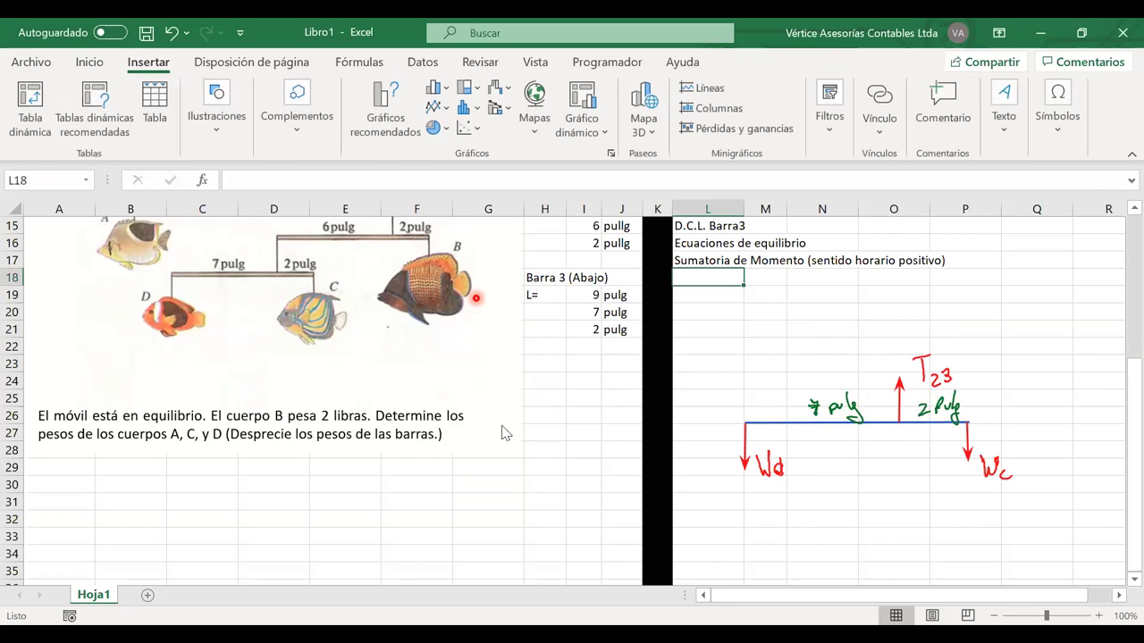
pyautogui.click(712, 488)
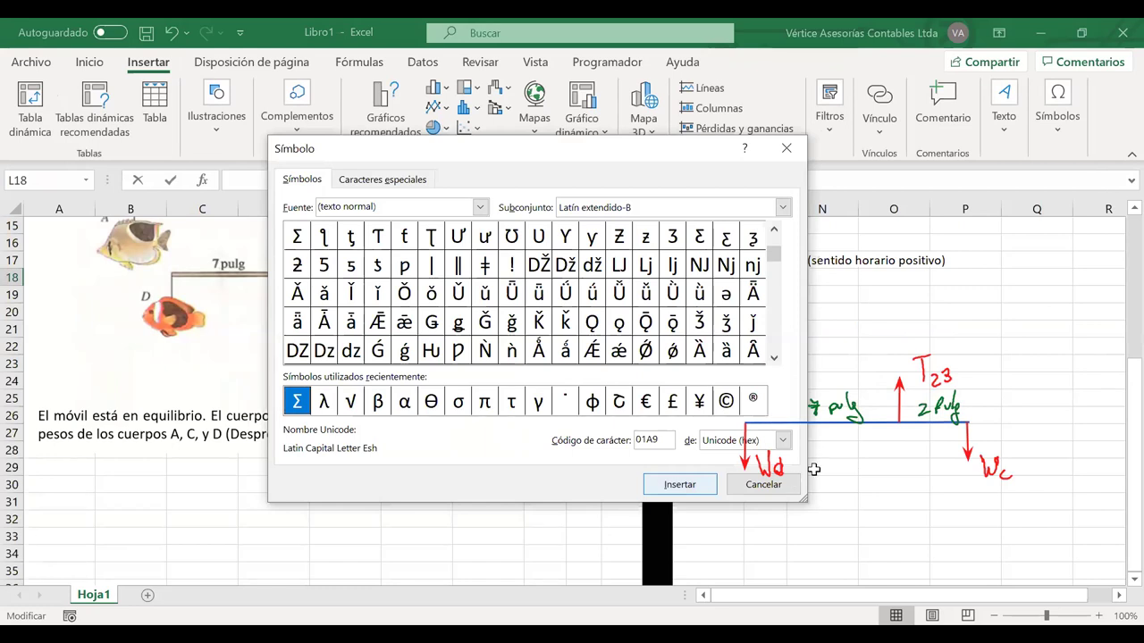
pyautogui.press('Escape')
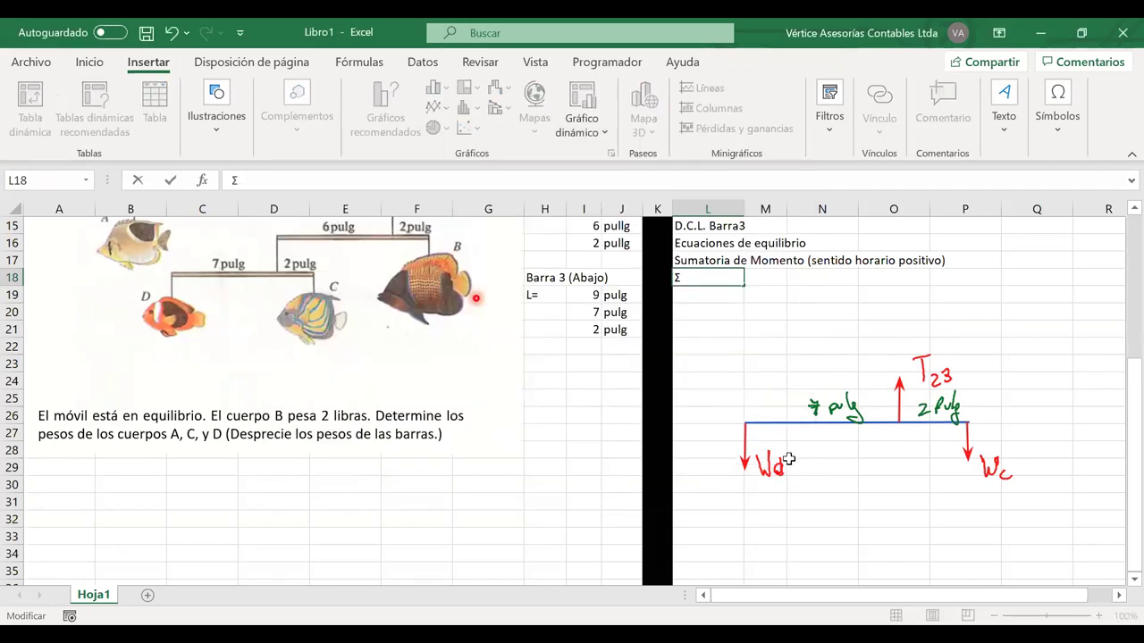
pyautogui.write('Md= 0-->')
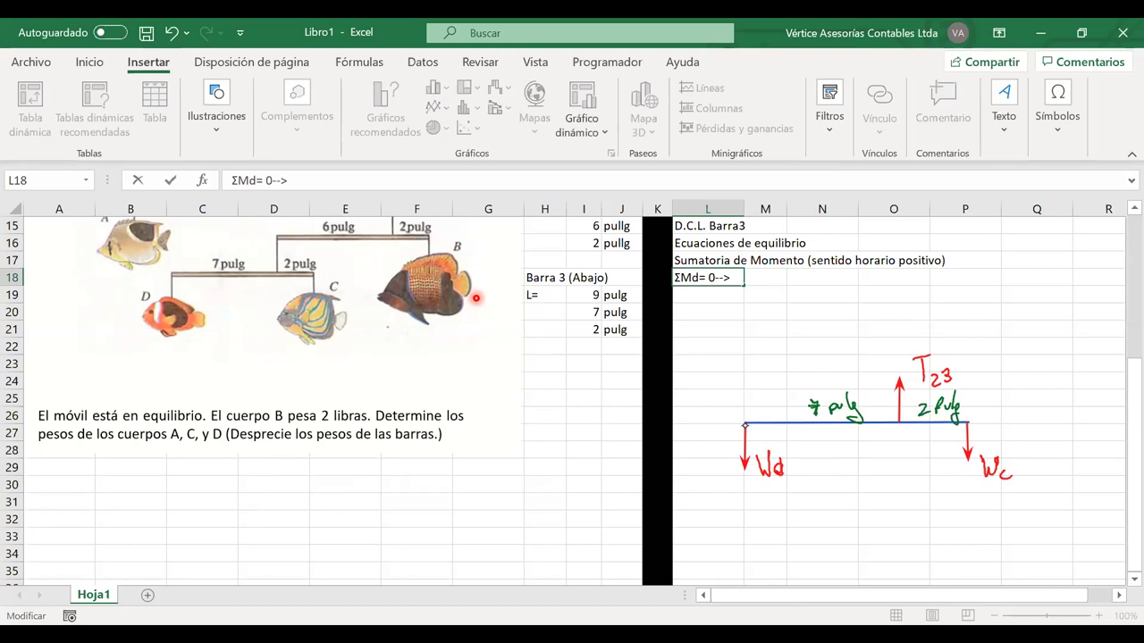
pyautogui.moveTo(745, 415)
pyautogui.mouseDown()
pyautogui.moveTo(744, 437)
pyautogui.moveTo(749, 411)
pyautogui.mouseUp()
pyautogui.click(749, 418)
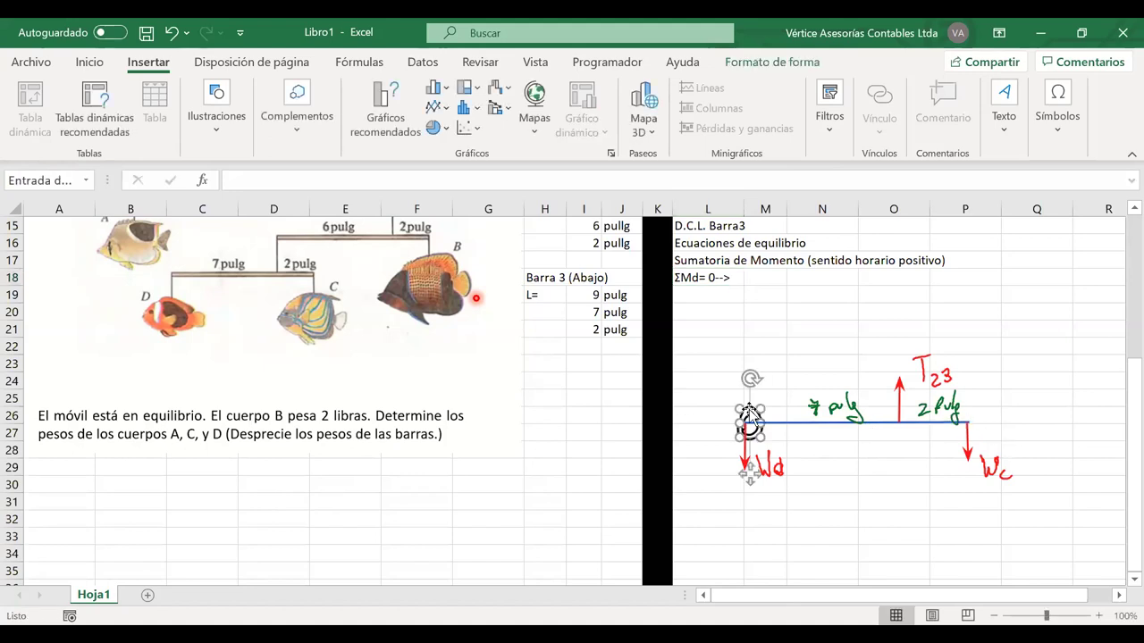
pyautogui.press('Delete')
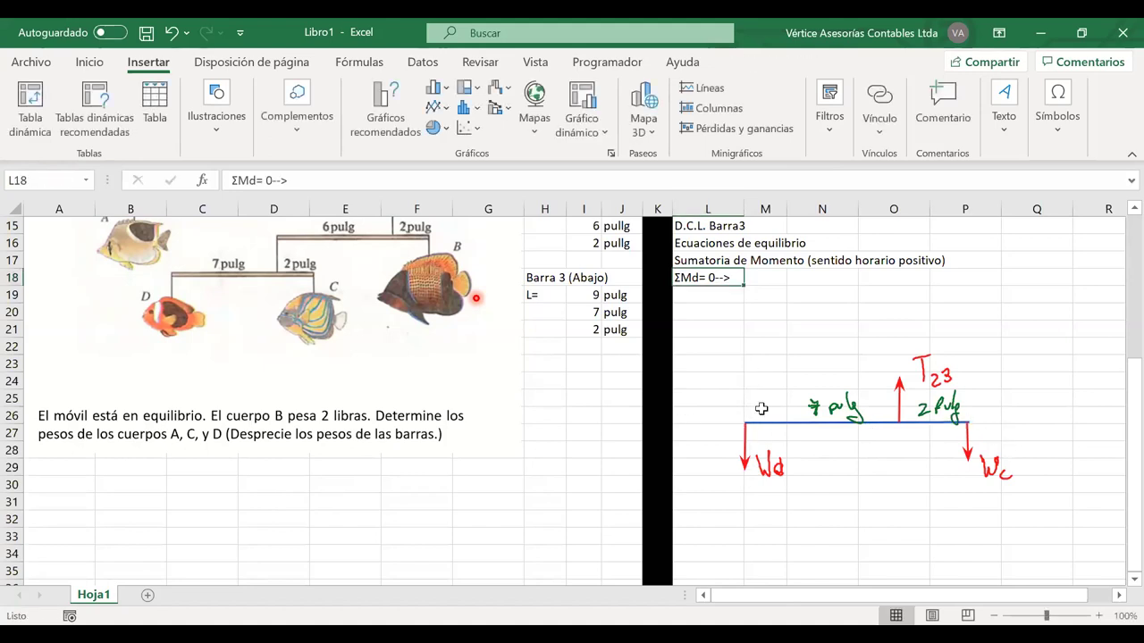
# - Write the first part of the moment equation, "Wc*9pulg - T23*", in M18
pyautogui.click(762, 284)
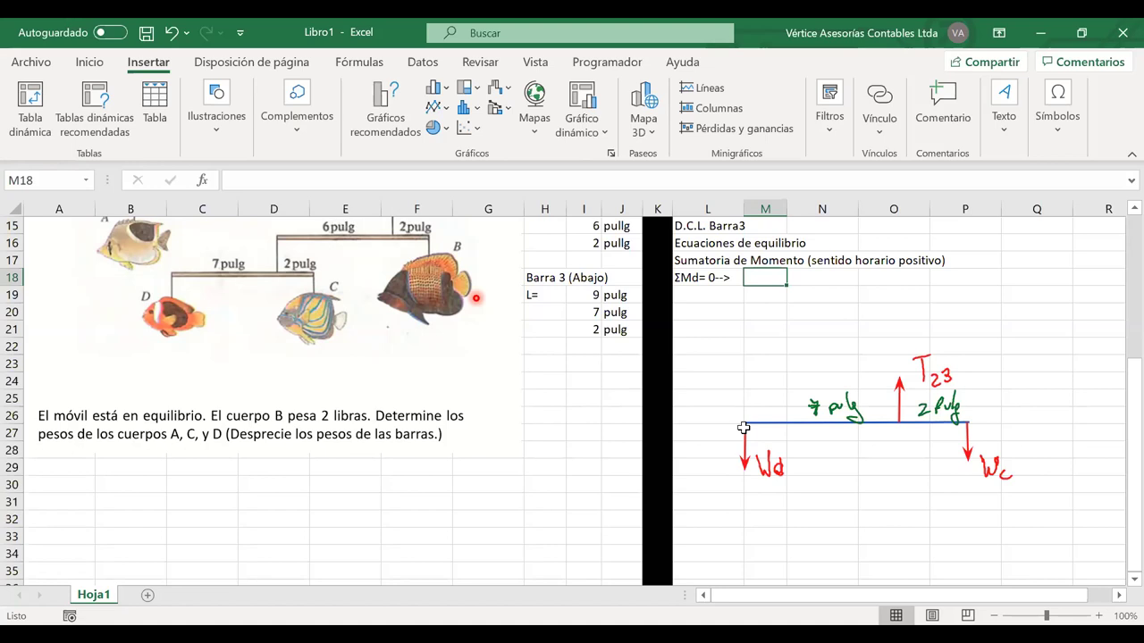
pyautogui.write('Wc*')
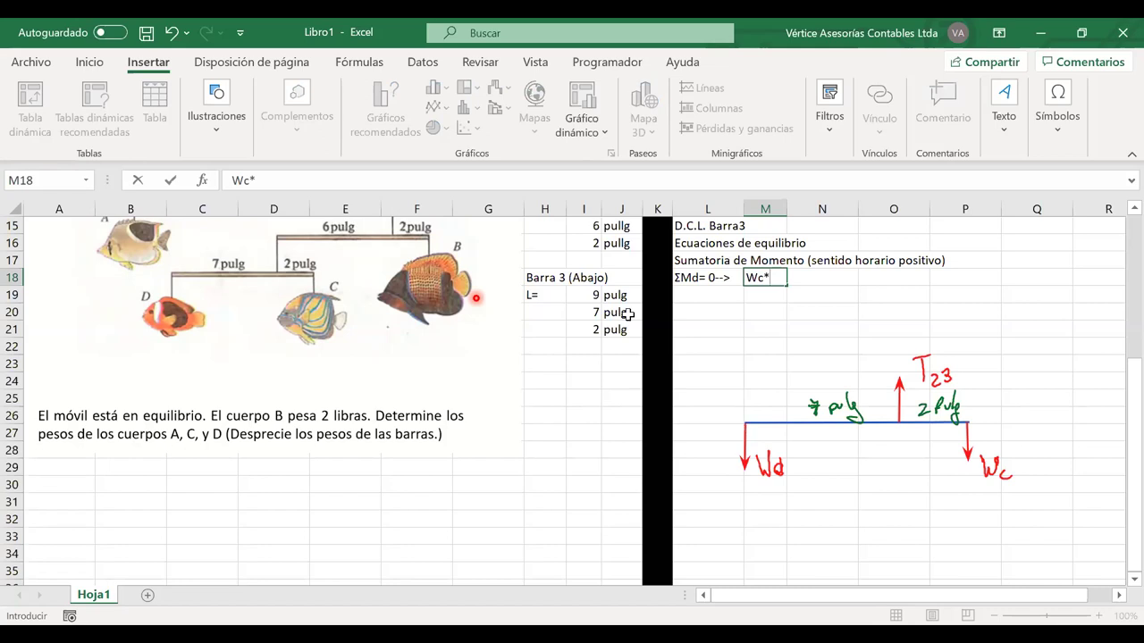
pyautogui.click(768, 355)
pyautogui.write('9pulg')
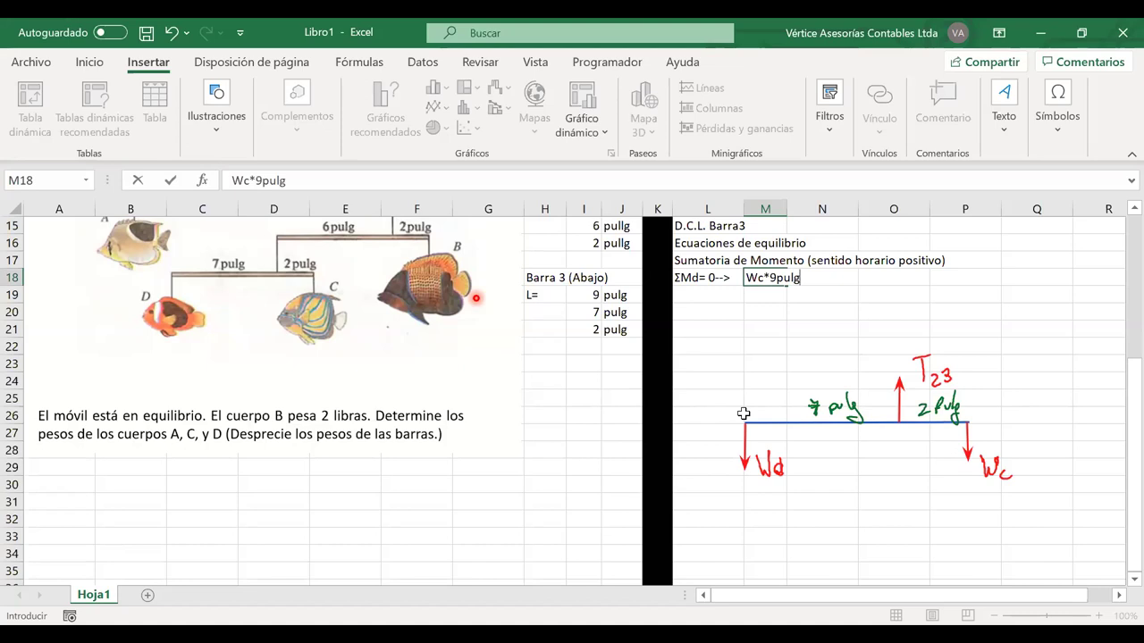
pyautogui.write(' - T')
pyautogui.write('23*')
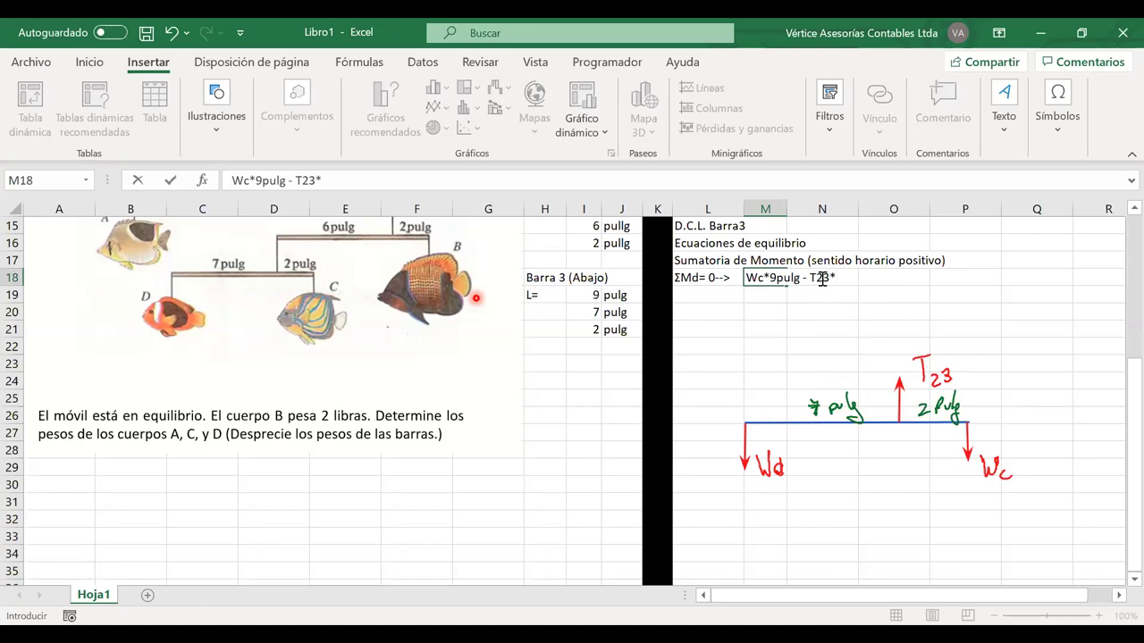
# - Format the T23 term in M18 with the "23" at 9 pt and the T in bold 12 pt
pyautogui.moveTo(821, 279); pyautogui.dragTo(831, 278)
pyautogui.click(930, 253)
pyautogui.click(929, 253)
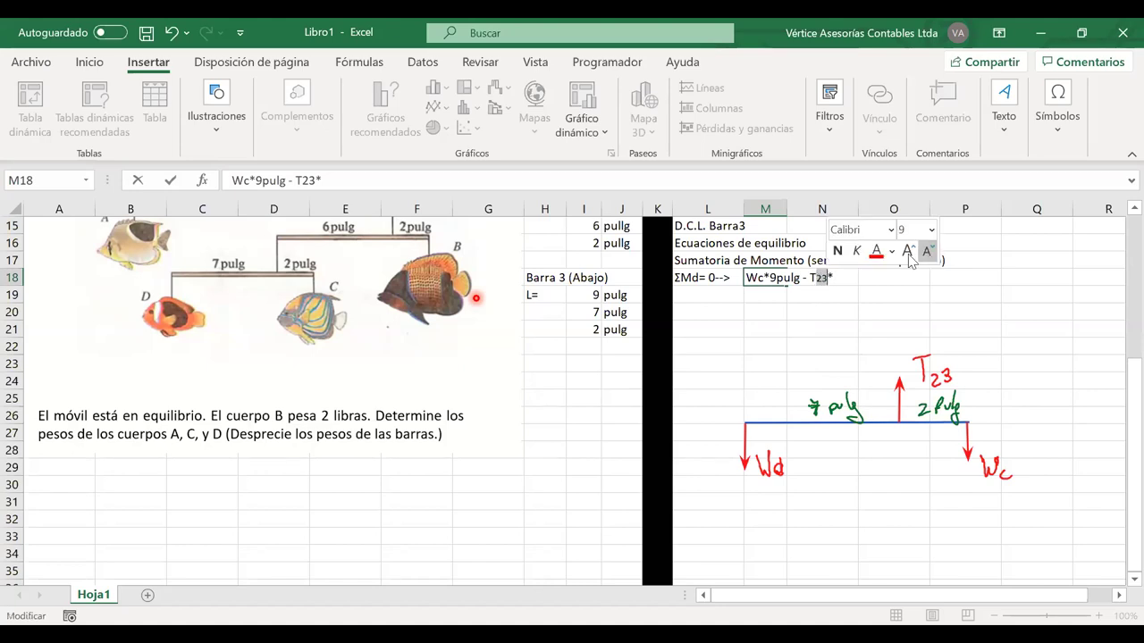
pyautogui.click(814, 280)
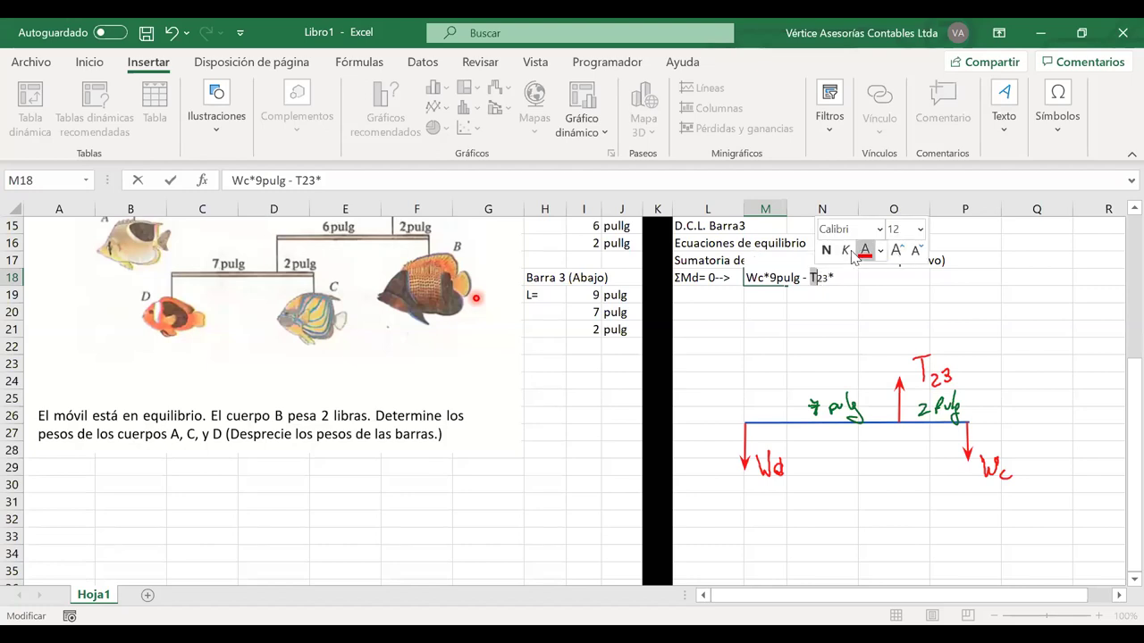
pyautogui.click(825, 251)
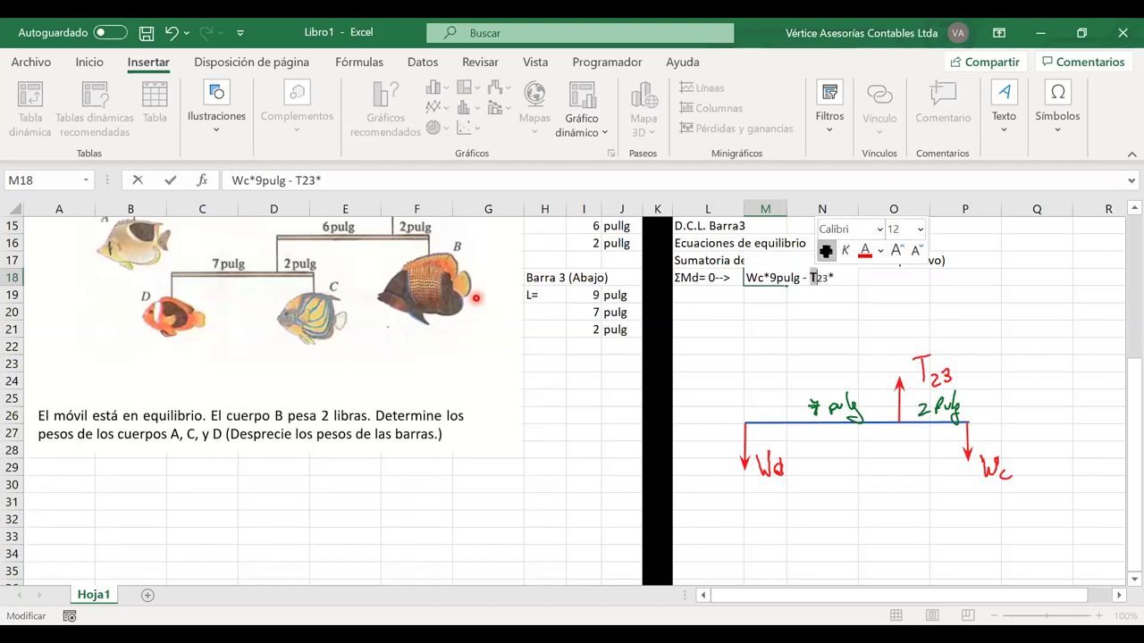
pyautogui.click(845, 282)
pyautogui.click(774, 278)
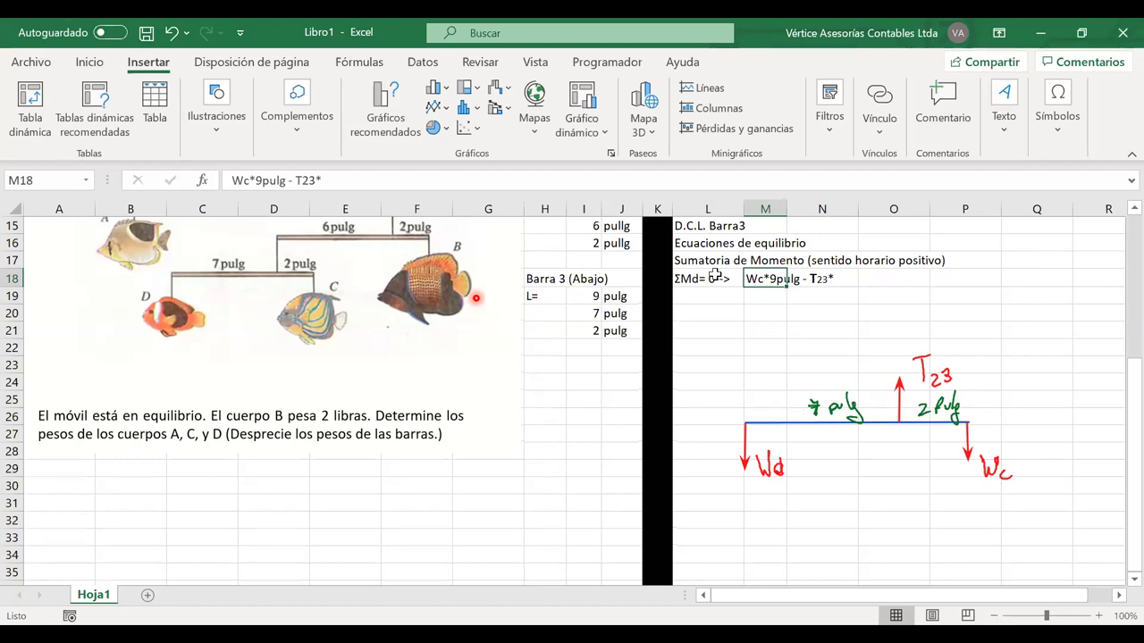
# - Complete the moment equation in M18 by appending "7 pulg= 0"
pyautogui.click(360, 181)
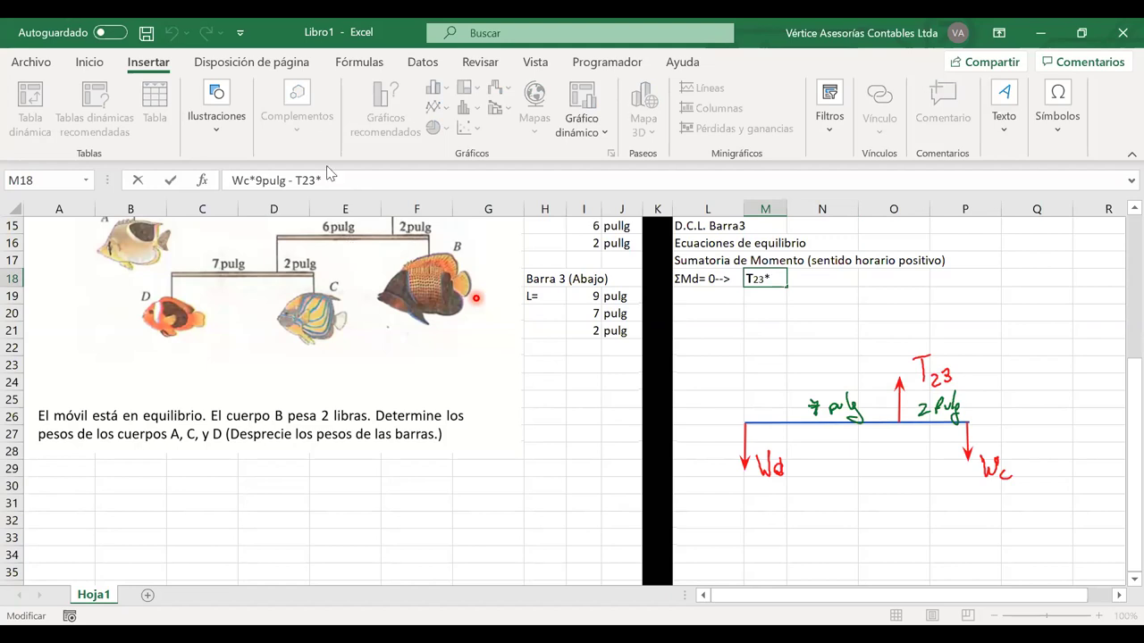
pyautogui.write('7 pulg=')
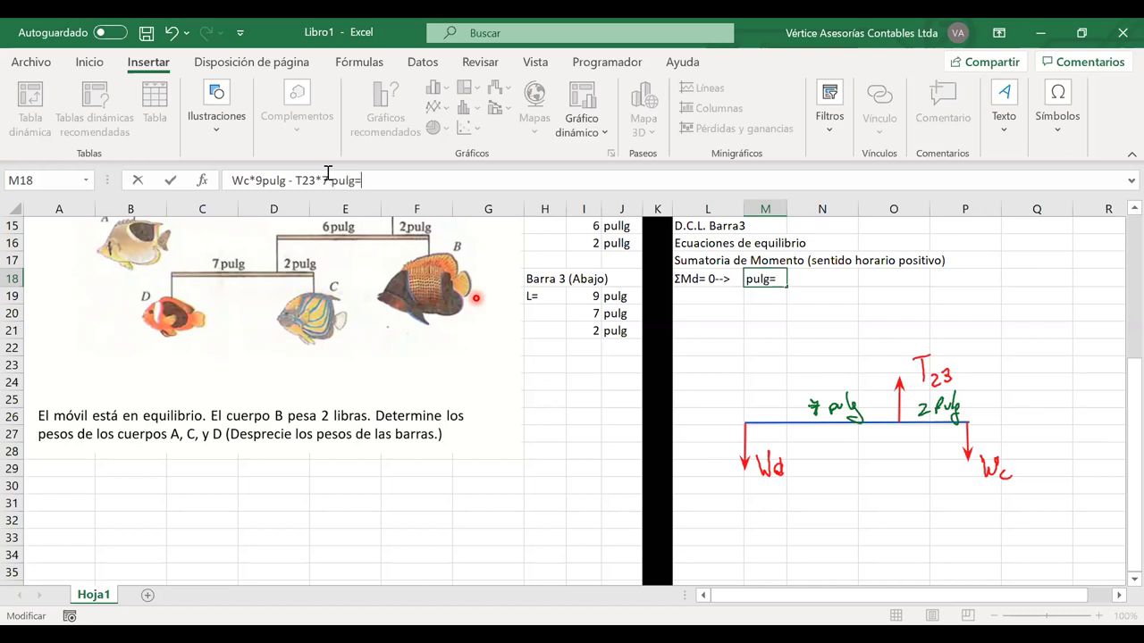
pyautogui.write(' 0')
pyautogui.press('Return')
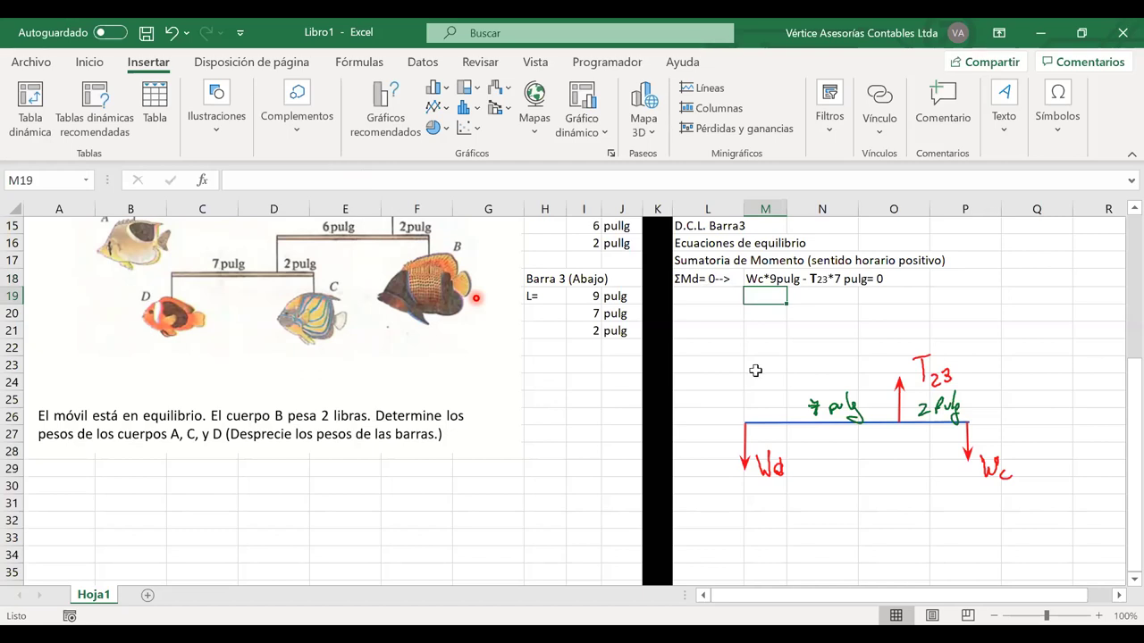
# - Enter the label "Wc =" in M19 and center it in the cell
pyautogui.scroll(2, 755, 370)
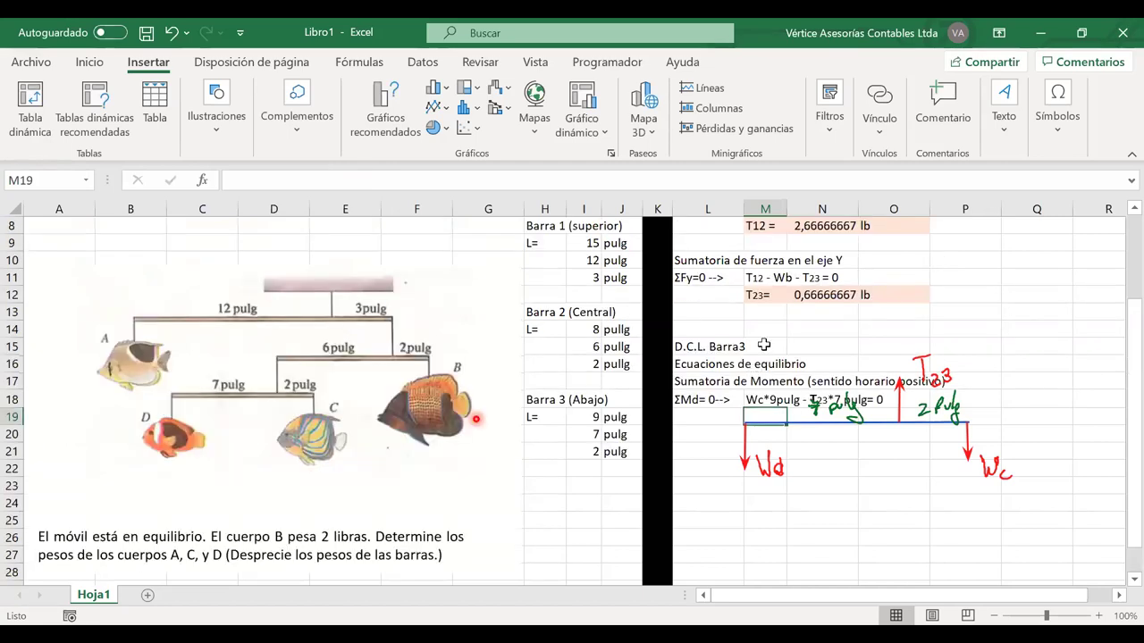
pyautogui.scroll(-1, 761, 344)
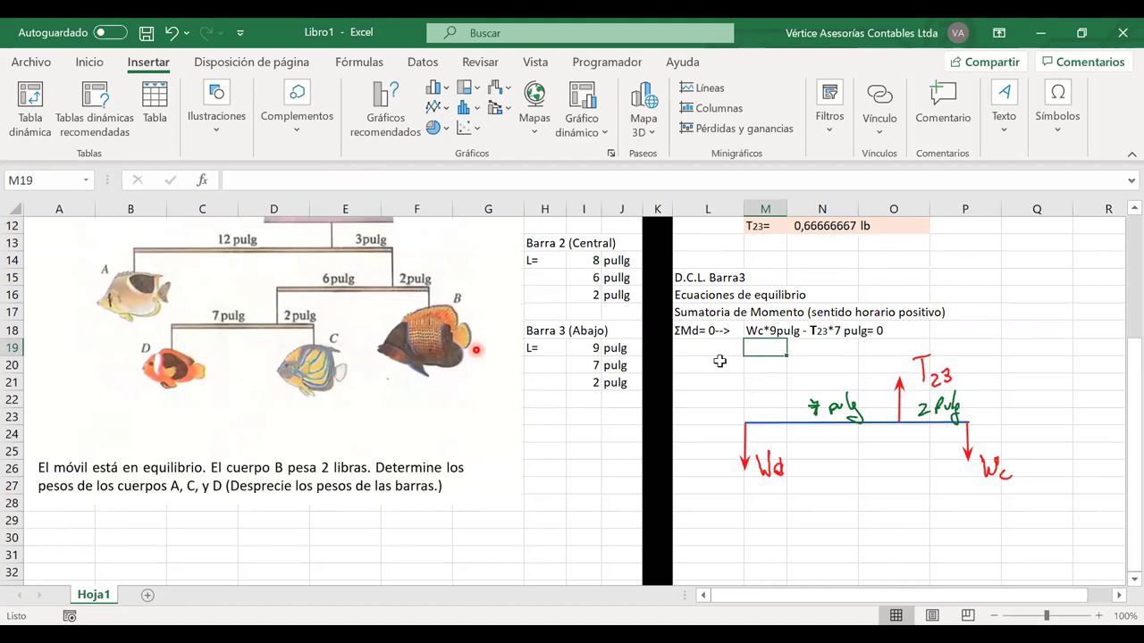
pyautogui.write('Wc =')
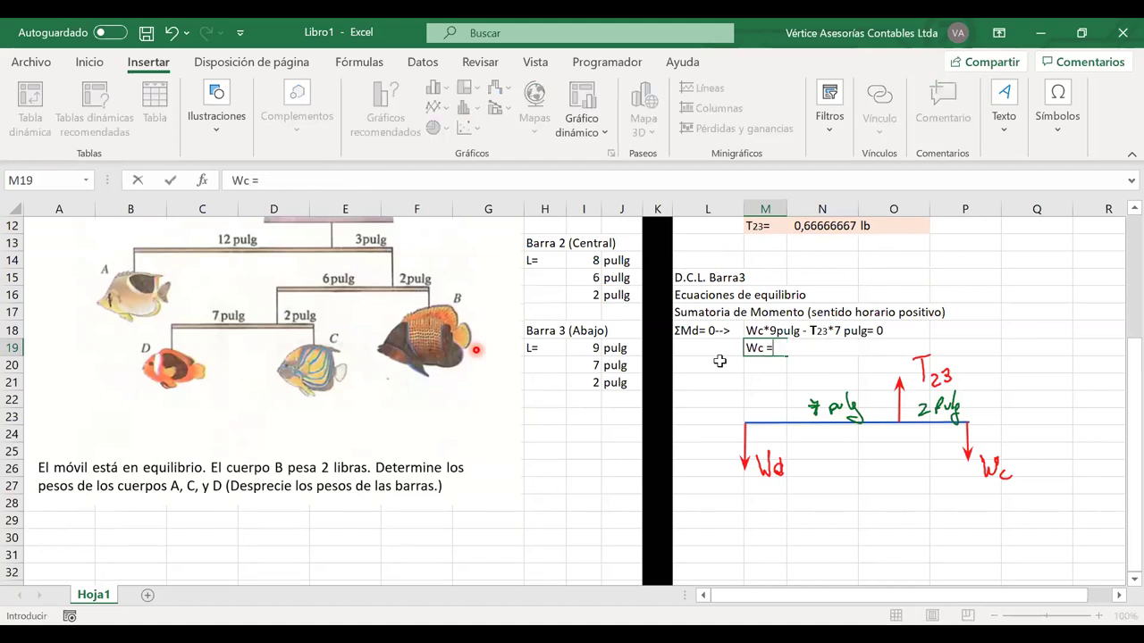
pyautogui.hotkey('ctrl', 'Return')
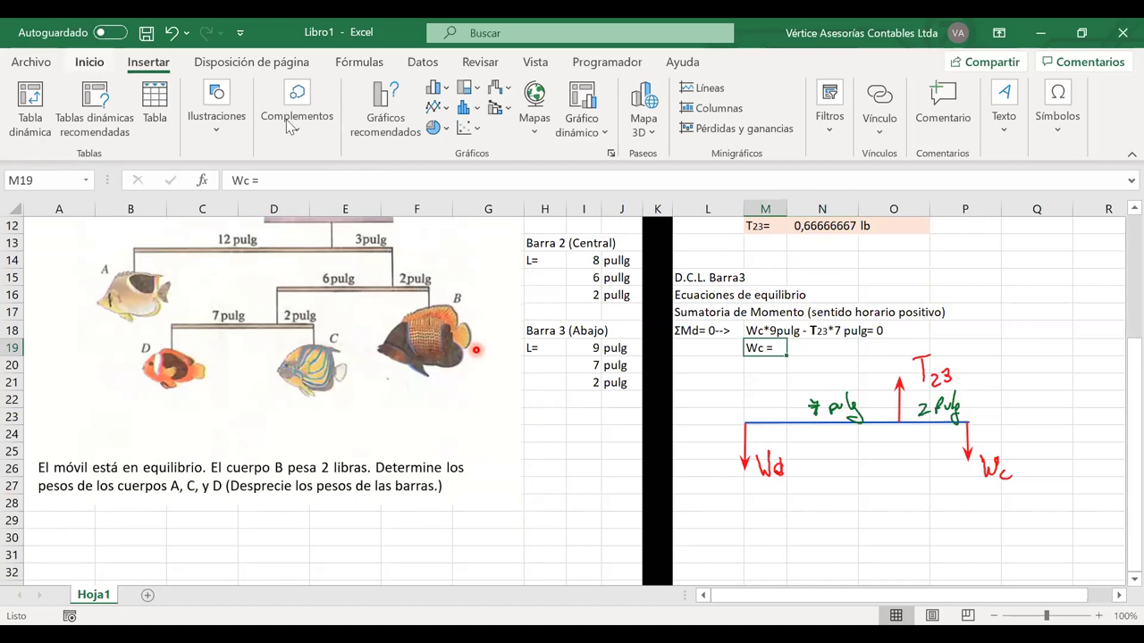
pyautogui.scroll(1, 317, 132)
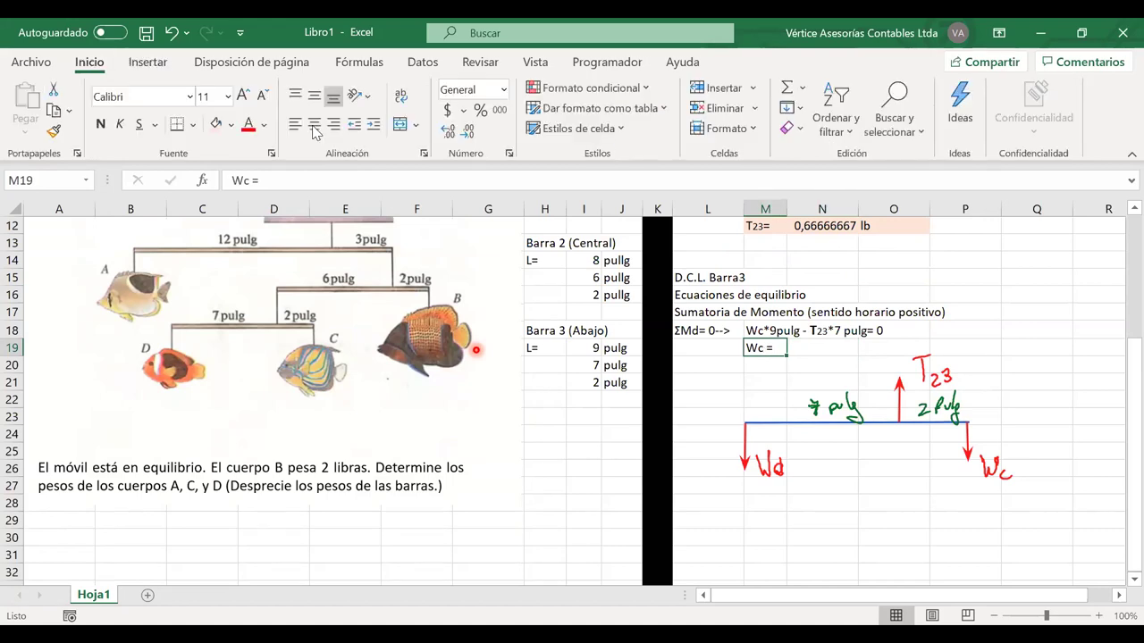
# - Calculate Wc in N19 with the formula =N12*I20/I19
pyautogui.click(805, 351)
pyautogui.write('=')
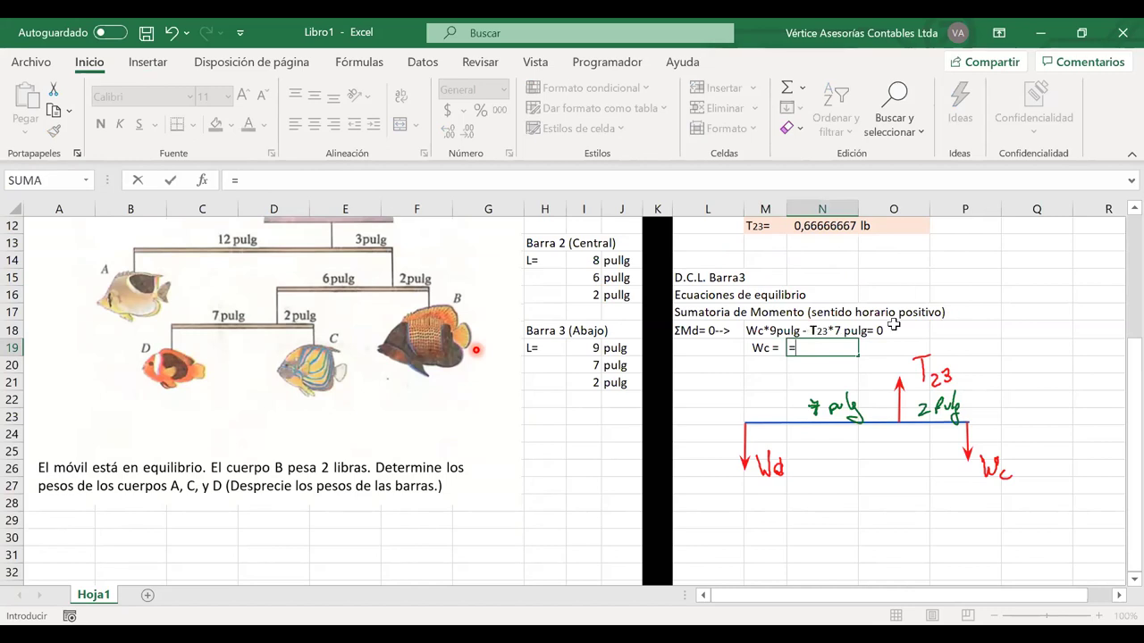
pyautogui.click(812, 226)
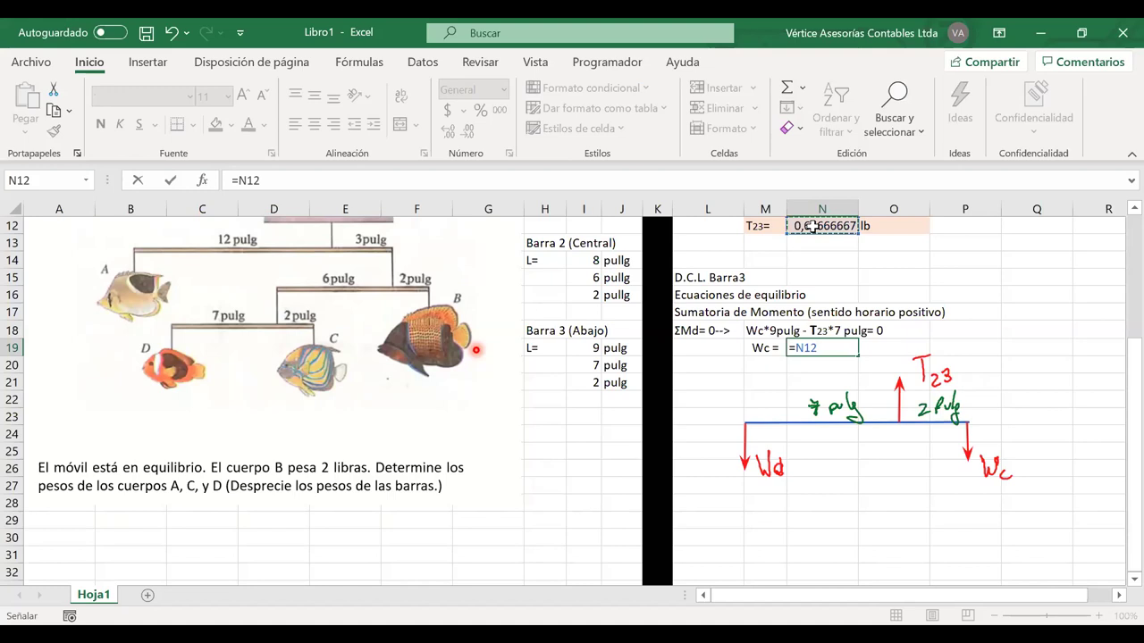
pyautogui.write('*')
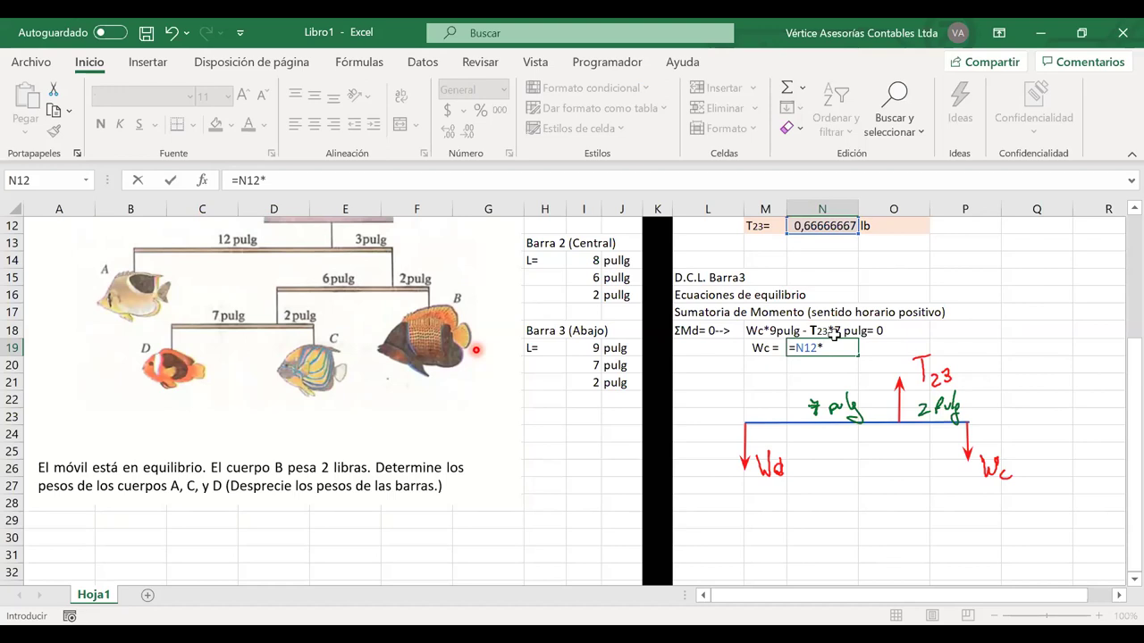
pyautogui.click(587, 366)
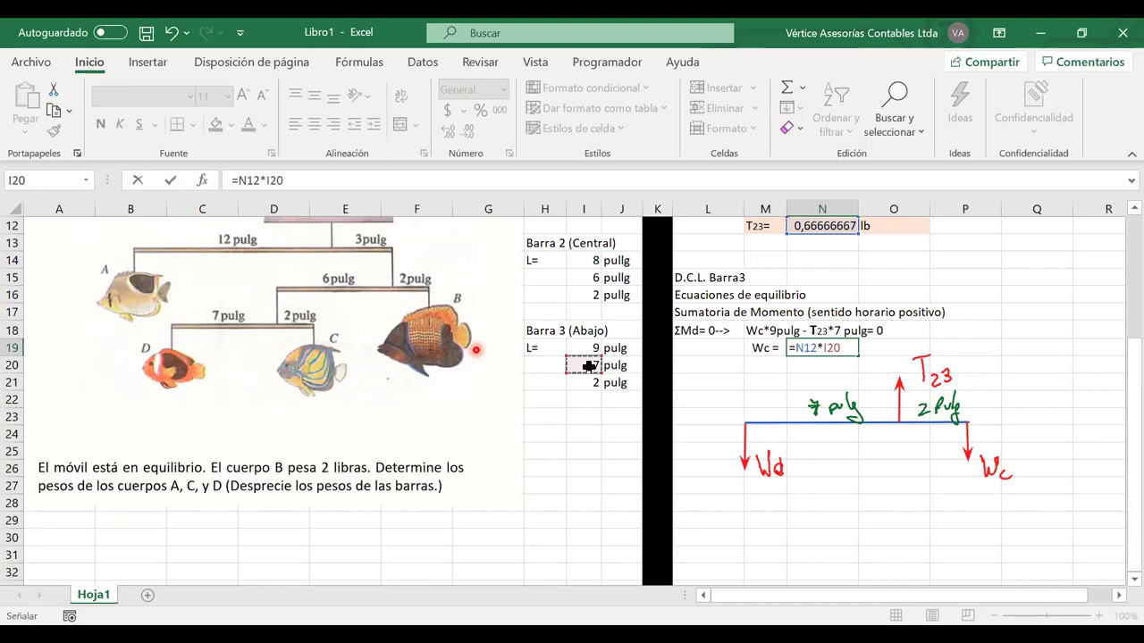
pyautogui.write('/')
pyautogui.click(588, 346)
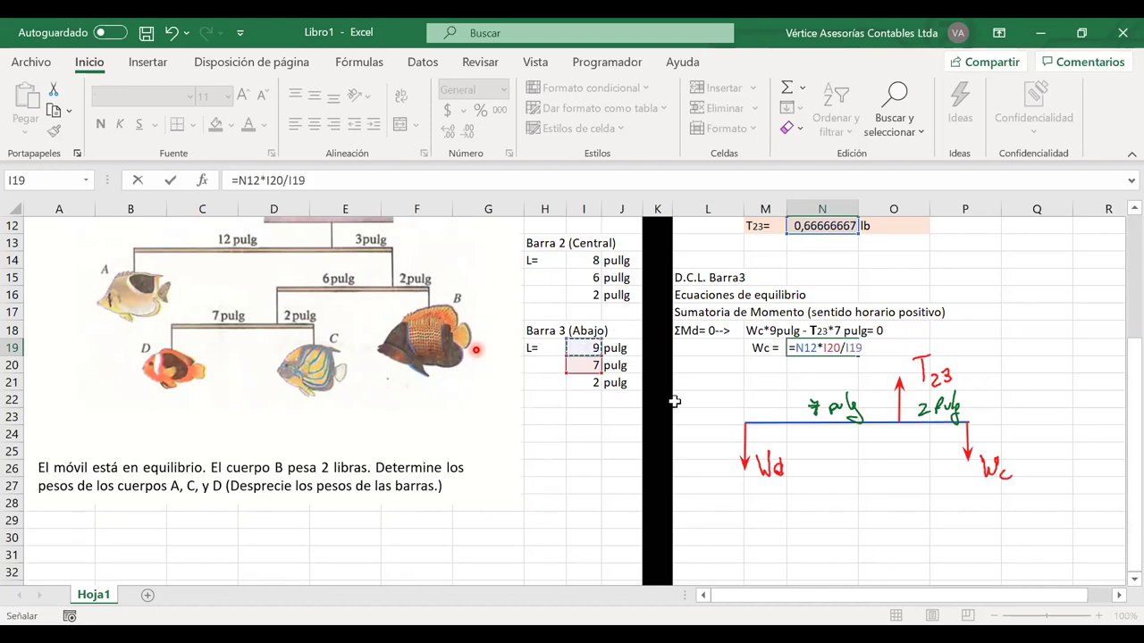
pyautogui.press('Return')
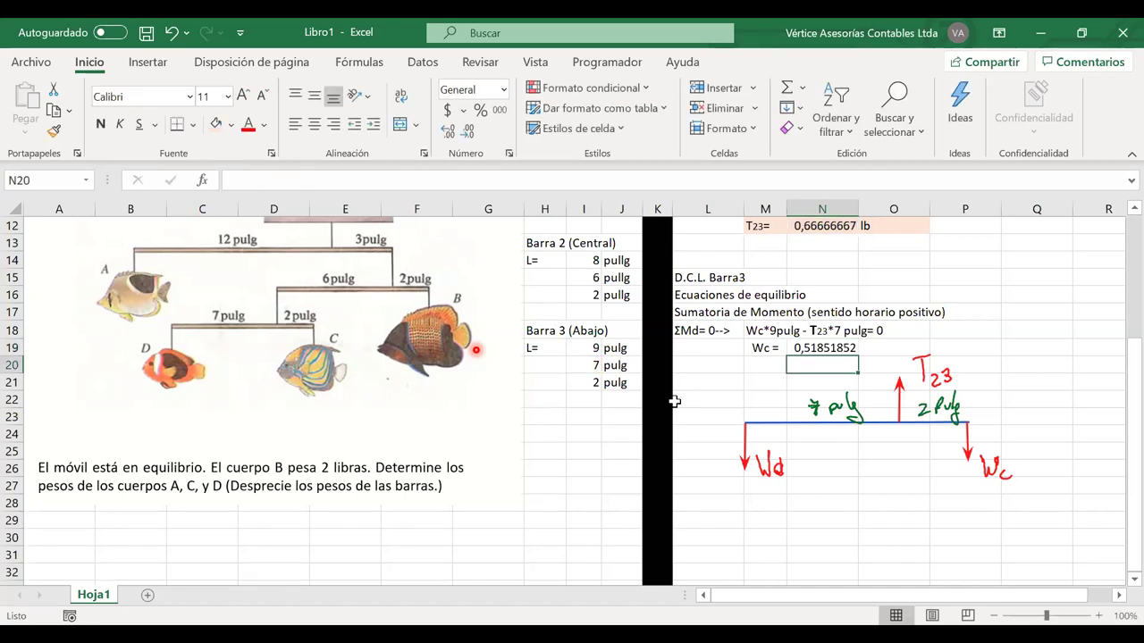
# - Enter the unit "lb" in O19 and shade the Wc result M19:O19 with the same light orange fill as the T23 result
pyautogui.click(882, 350)
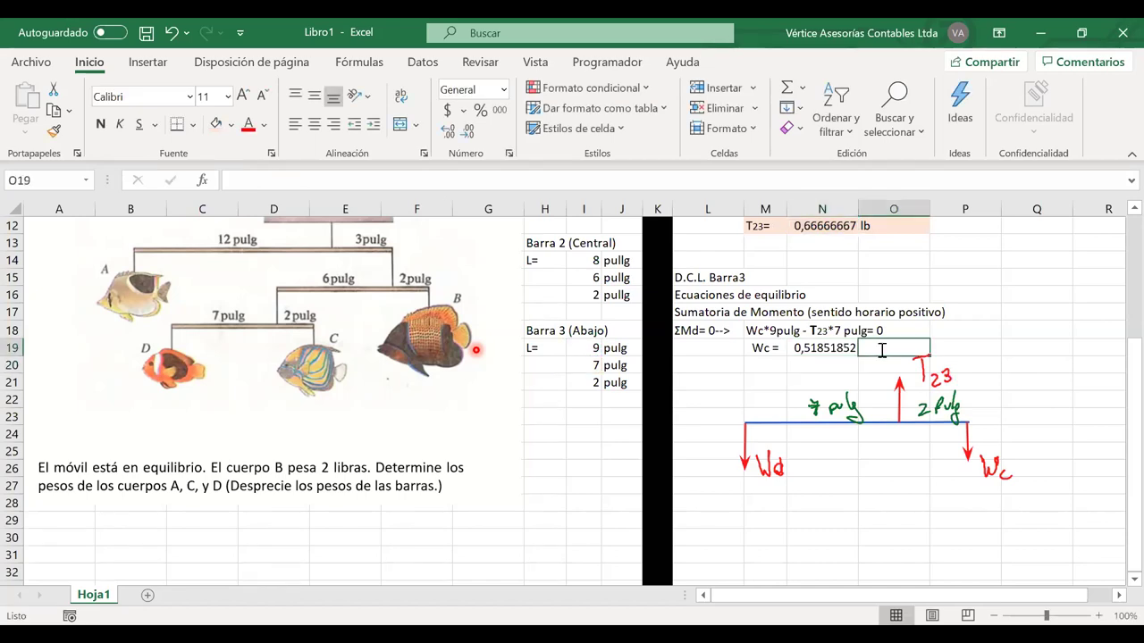
pyautogui.write('lb')
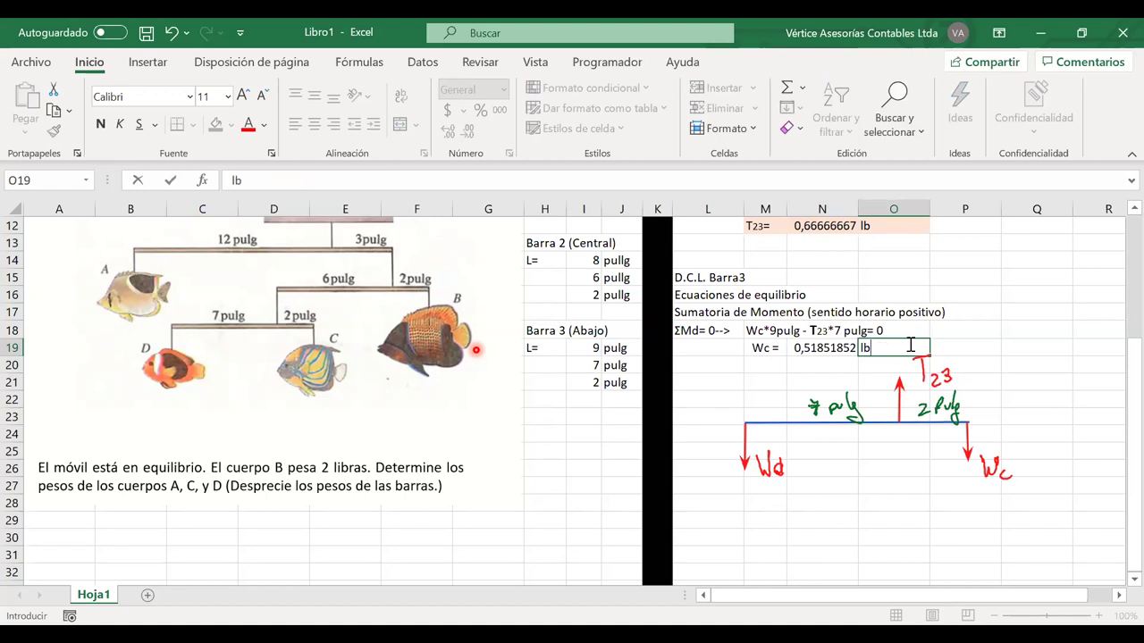
pyautogui.moveTo(767, 348); pyautogui.dragTo(874, 351)
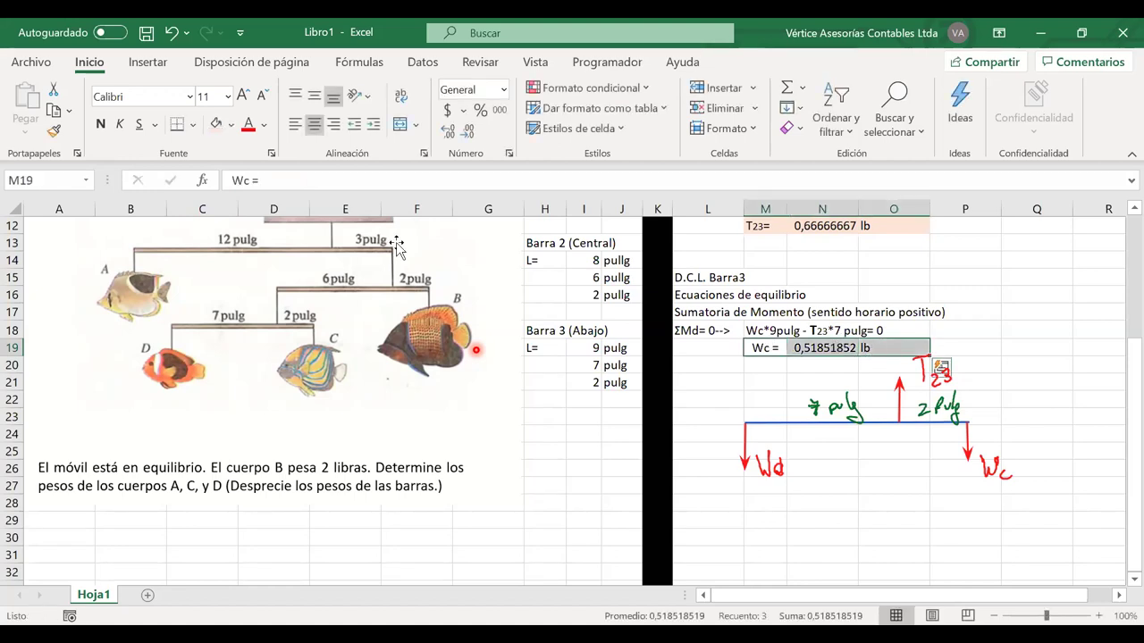
pyautogui.click(214, 129)
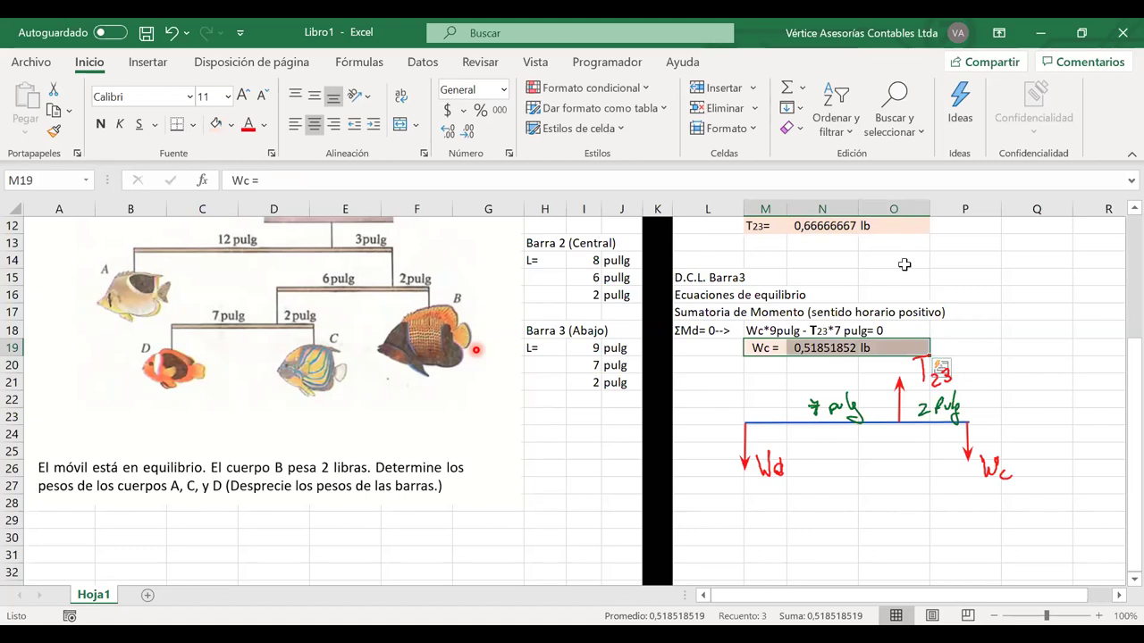
# - Narrow column O so it ends just past the "= 0" of the moment equation
pyautogui.click(883, 329)
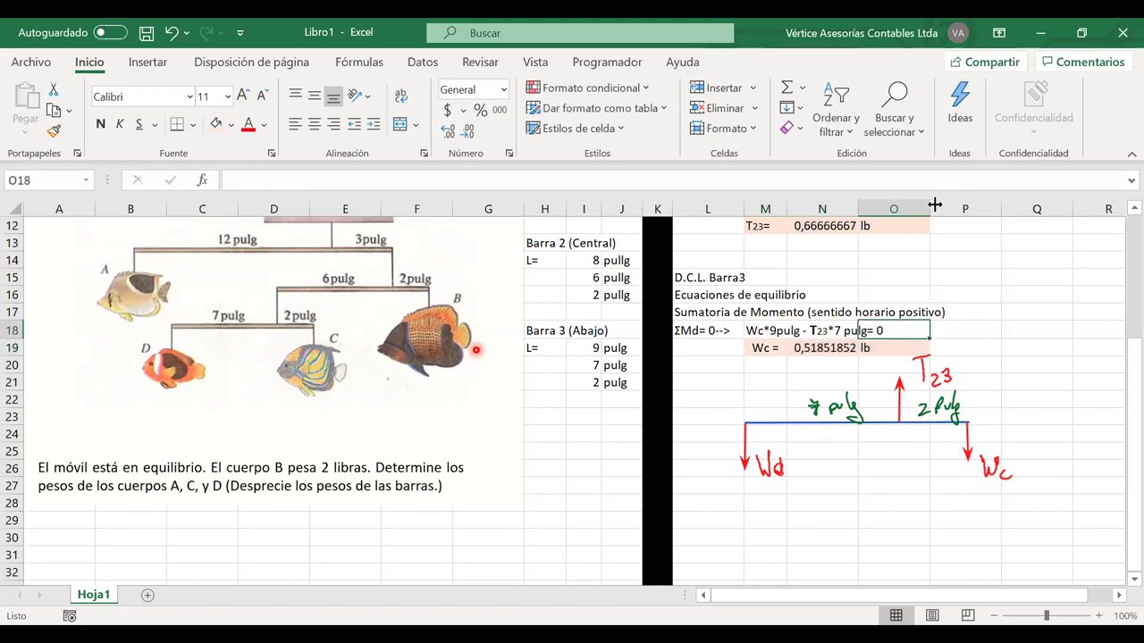
pyautogui.moveTo(930, 208); pyautogui.dragTo(903, 208)
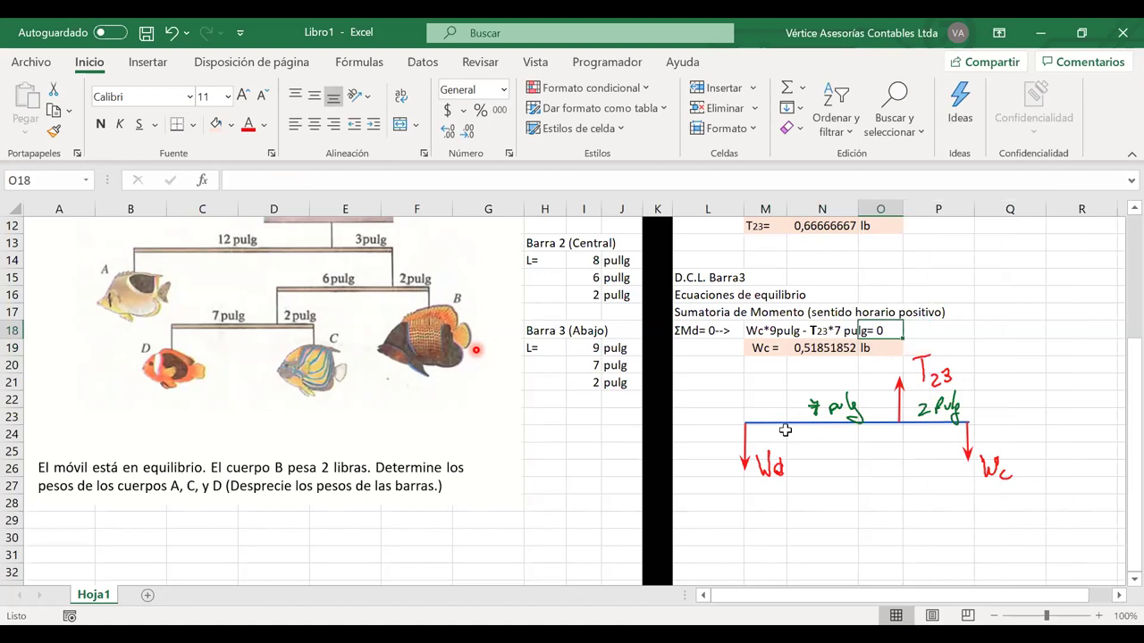
pyautogui.click(707, 295)
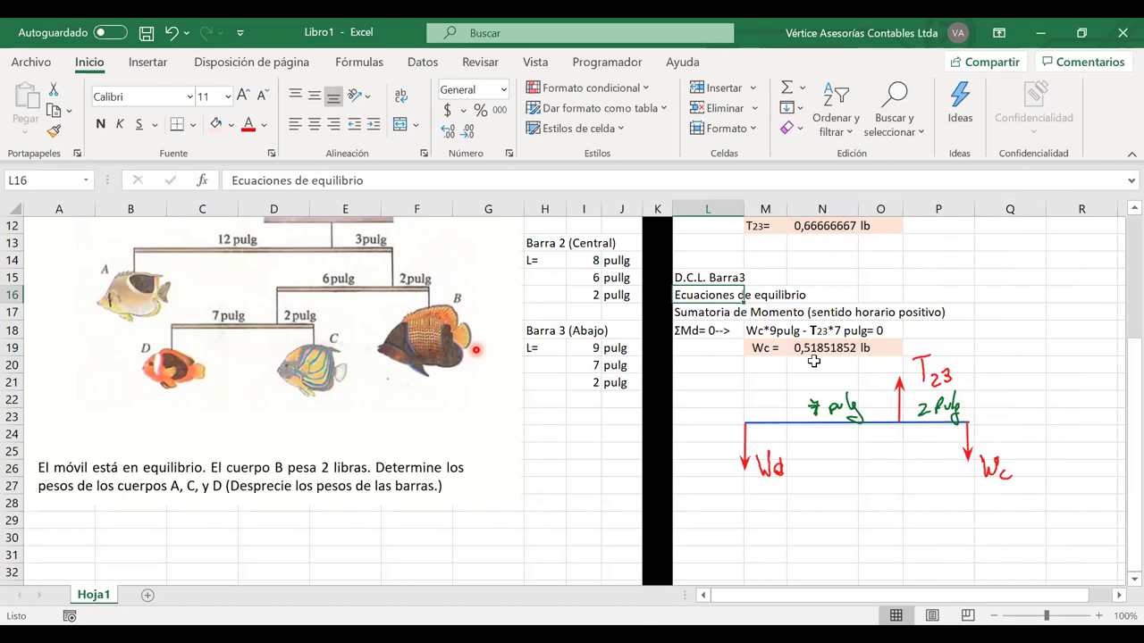
# - Move the fish mobile picture down so that the whole diagram sits beside the bar 3 calculations, from about row 15
pyautogui.scroll(-2, 813, 361)
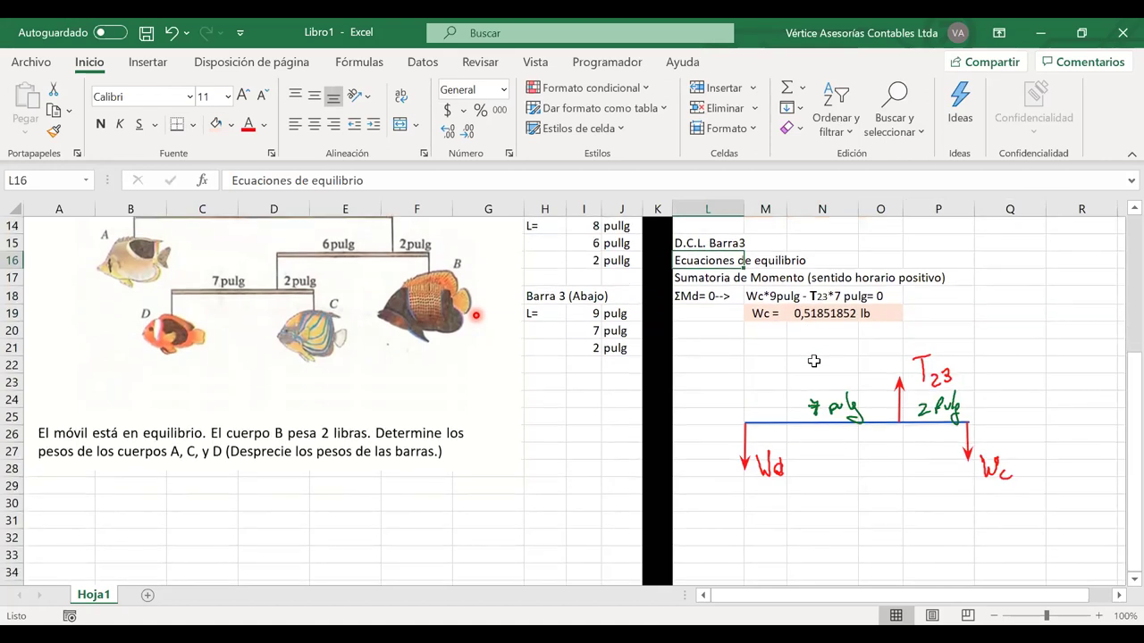
pyautogui.scroll(-2, 814, 361)
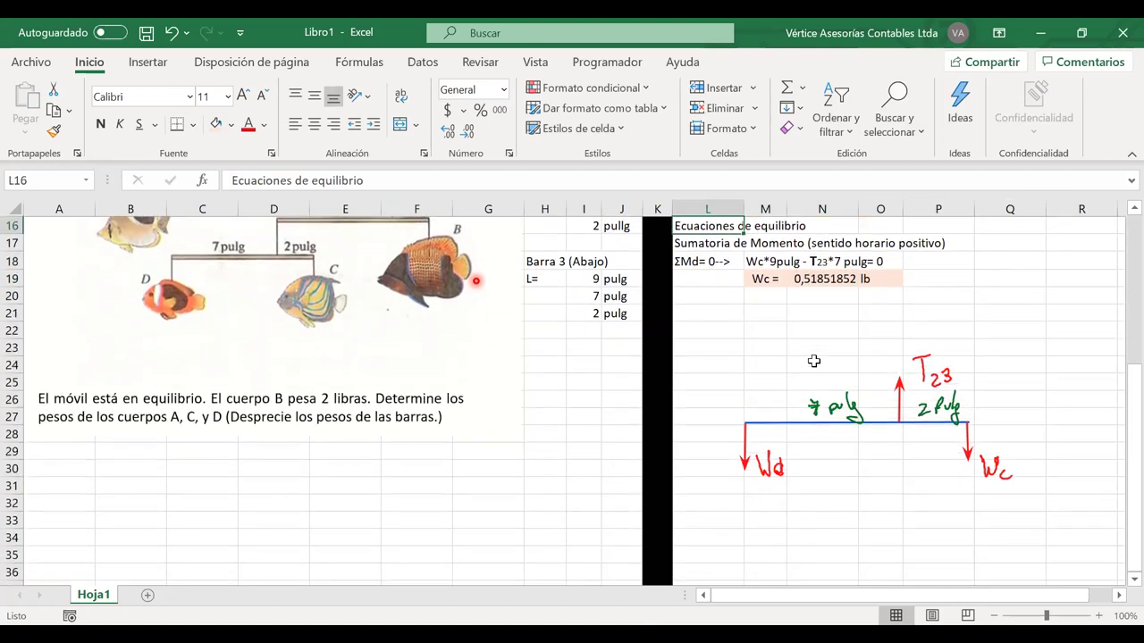
pyautogui.scroll(1, 813, 361)
pyautogui.moveTo(428, 325); pyautogui.dragTo(423, 408)
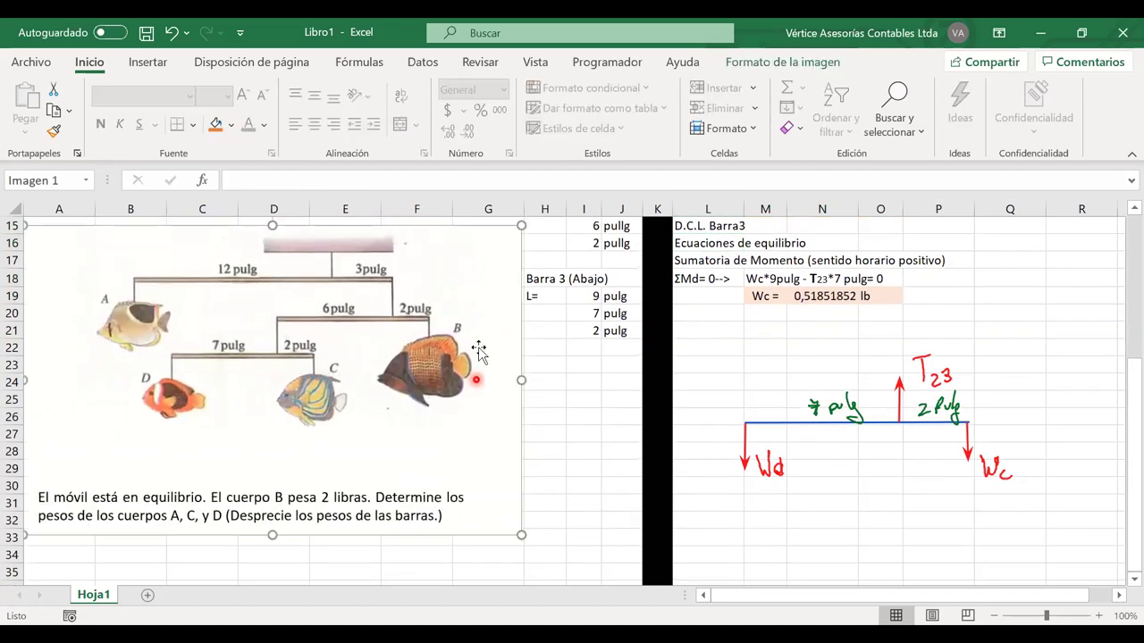
# - Enter the heading "Sumatoria de fuerza en el eje Y" in L21
pyautogui.click(703, 327)
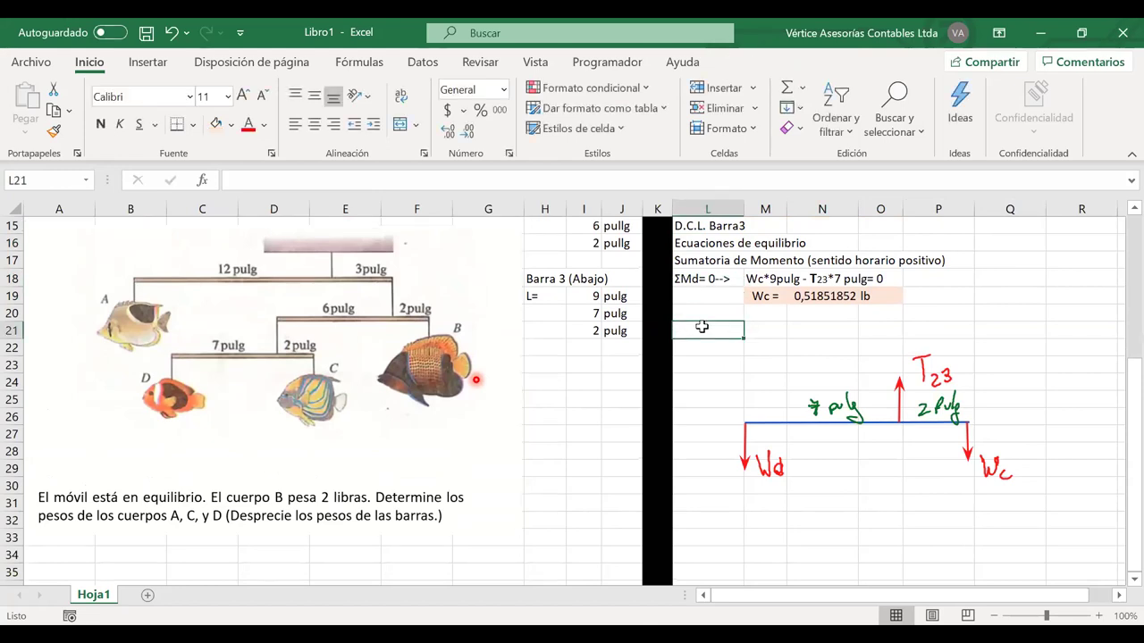
pyautogui.write('Sumatro')
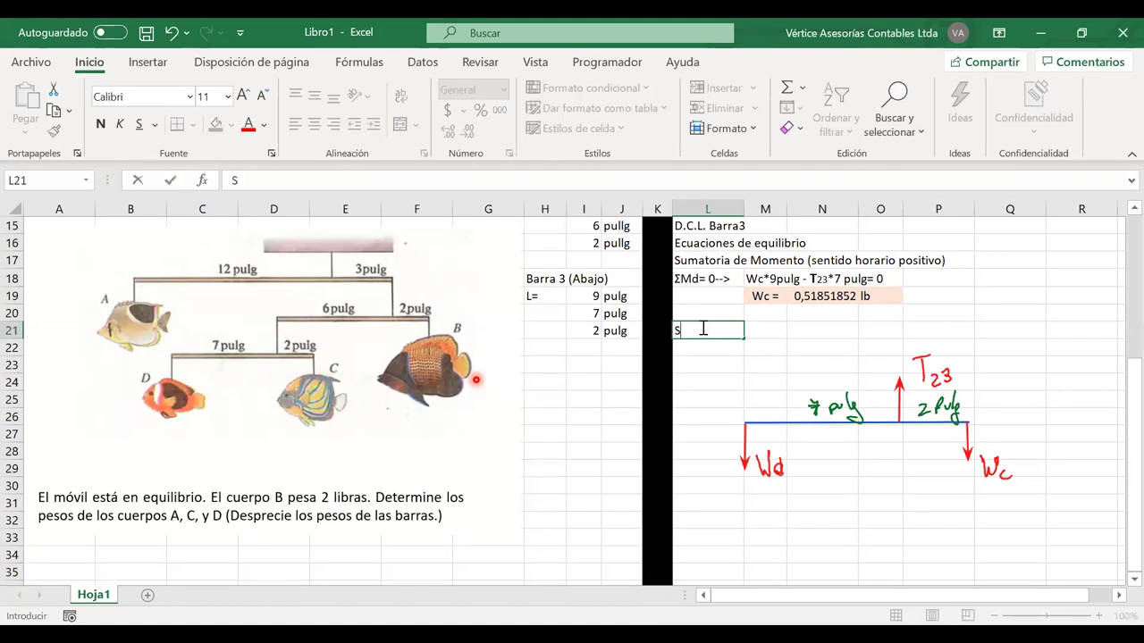
pyautogui.press('BackSpace')
pyautogui.press('BackSpace')
pyautogui.write('oria de fuer')
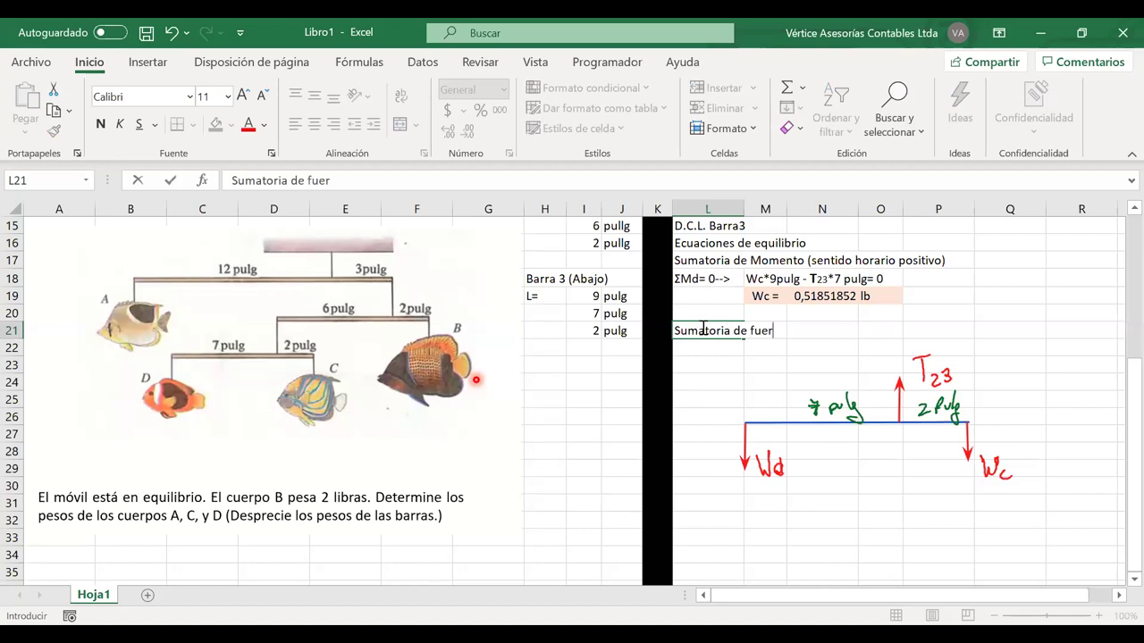
pyautogui.write('za en el eje')
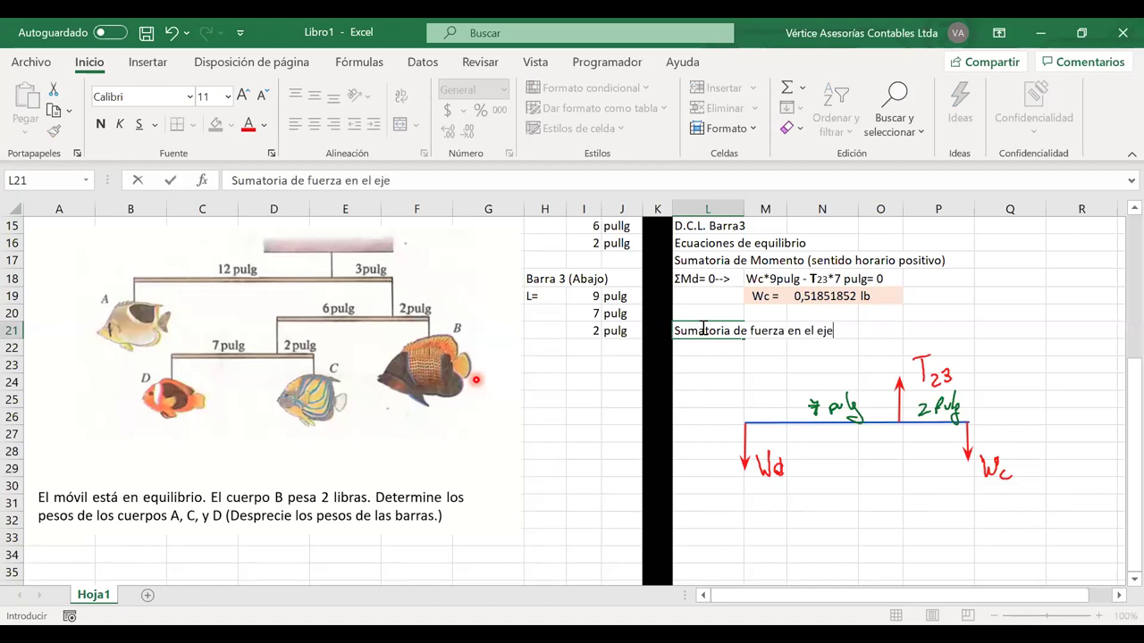
pyautogui.write(' Y')
pyautogui.hotkey('ctrl', 'Return')
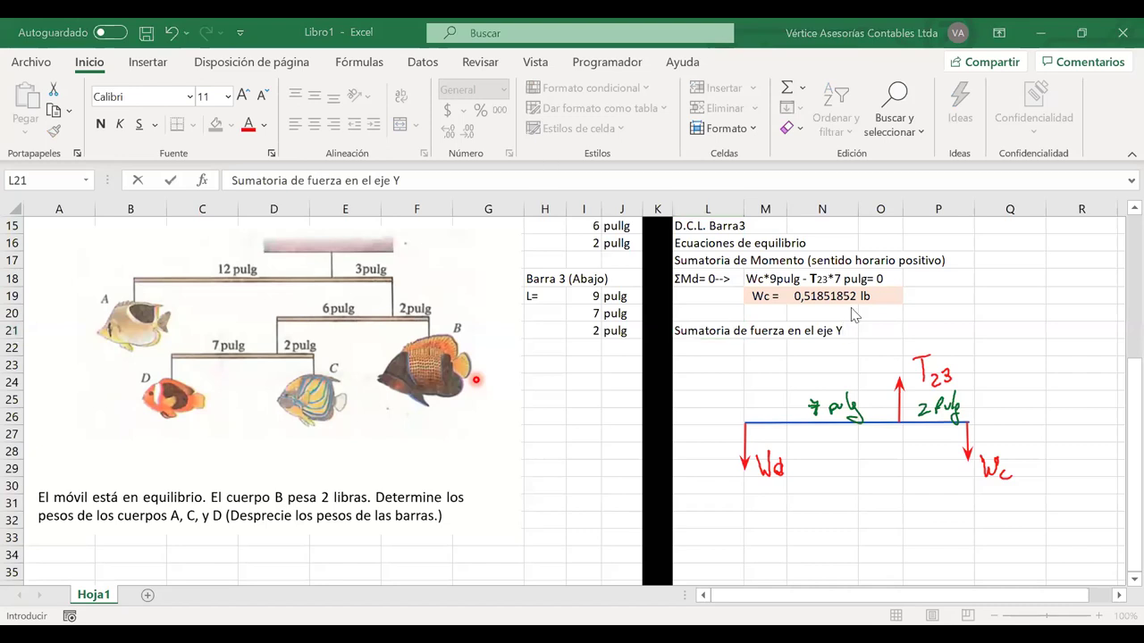
# - Enter "ΣFy=0 -->" in L22, inserting the Σ as a symbol
pyautogui.click(702, 353)
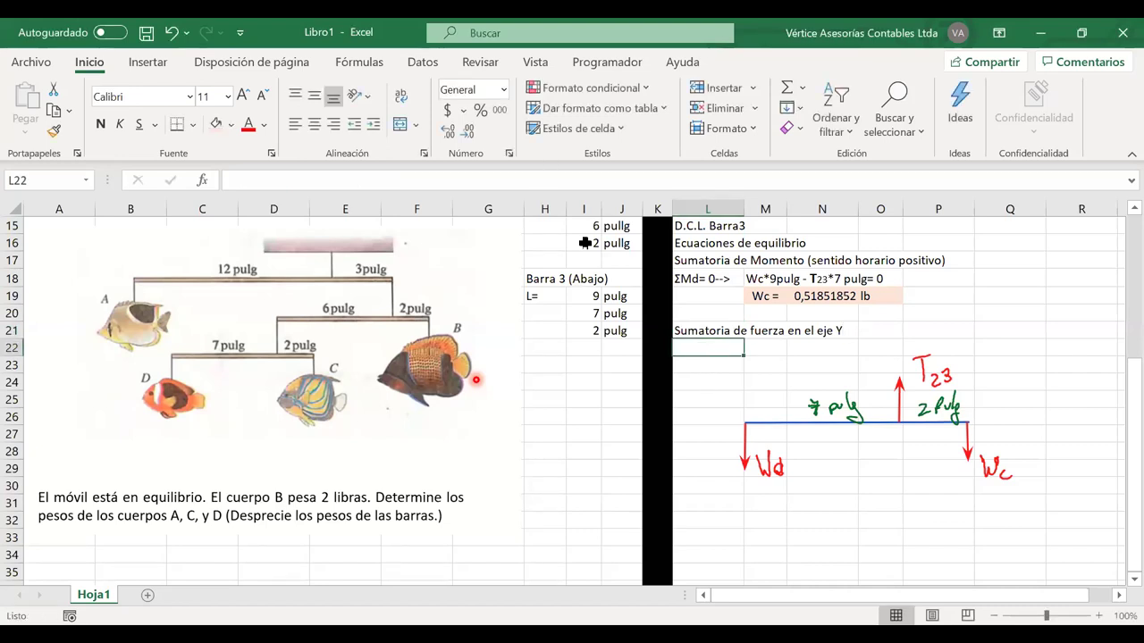
pyautogui.click(148, 63)
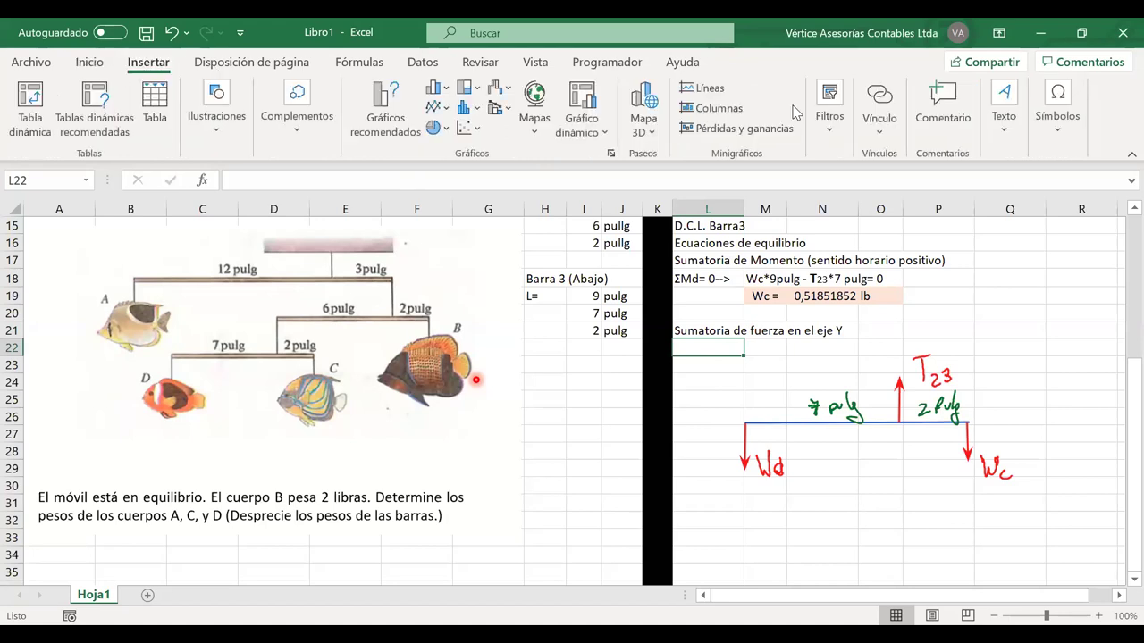
pyautogui.click(1060, 114)
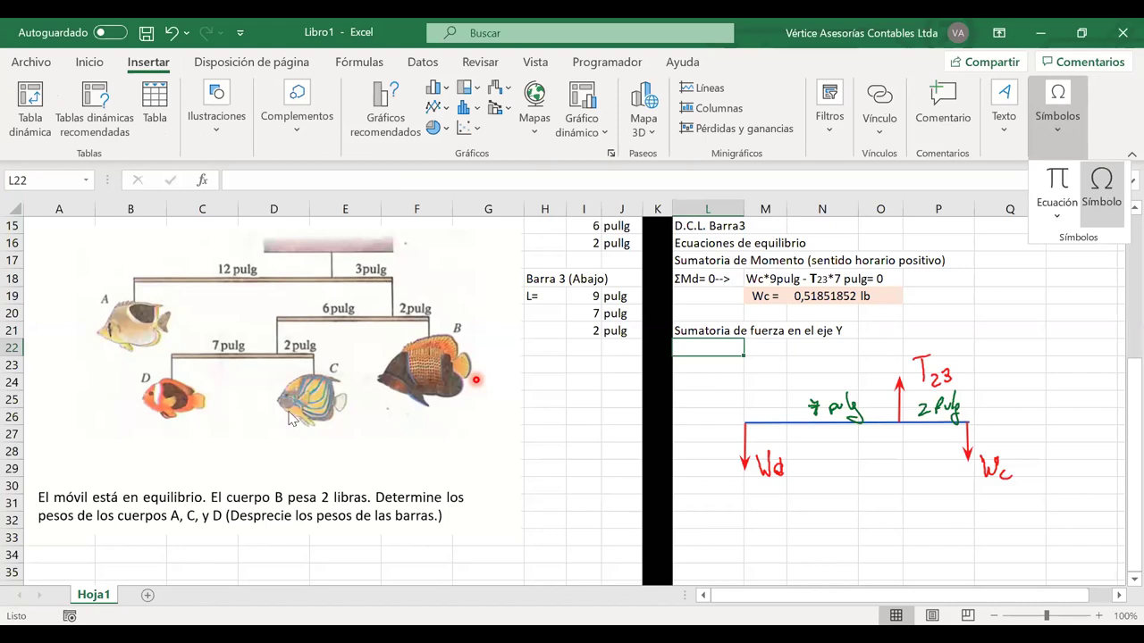
pyautogui.click(1106, 200)
pyautogui.click(679, 487)
pyautogui.press('Escape')
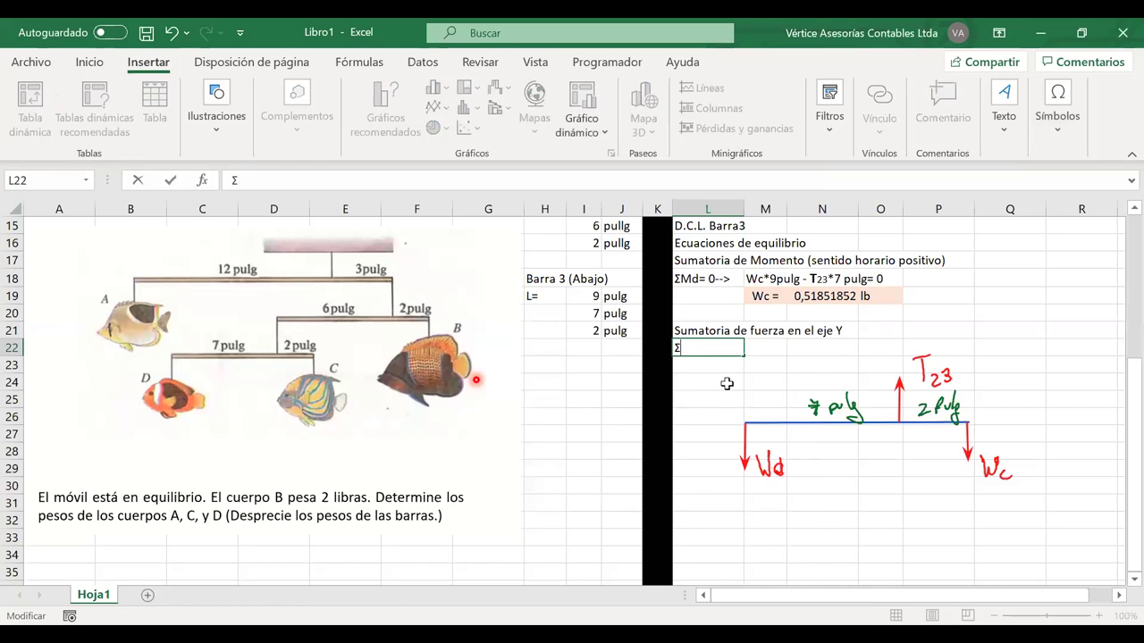
pyautogui.write('Fy=0 -->')
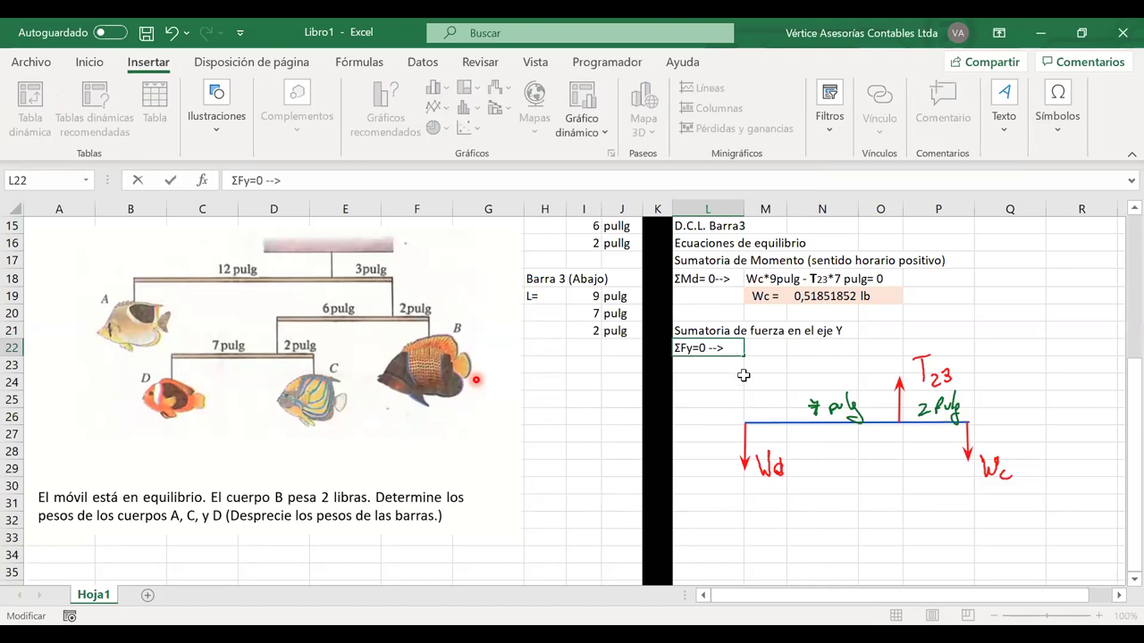
# - Enter "T23 - Wc - Wd =n0" in M22, with the "23" in a smaller size and the T in bold 12 pt
pyautogui.click(764, 349)
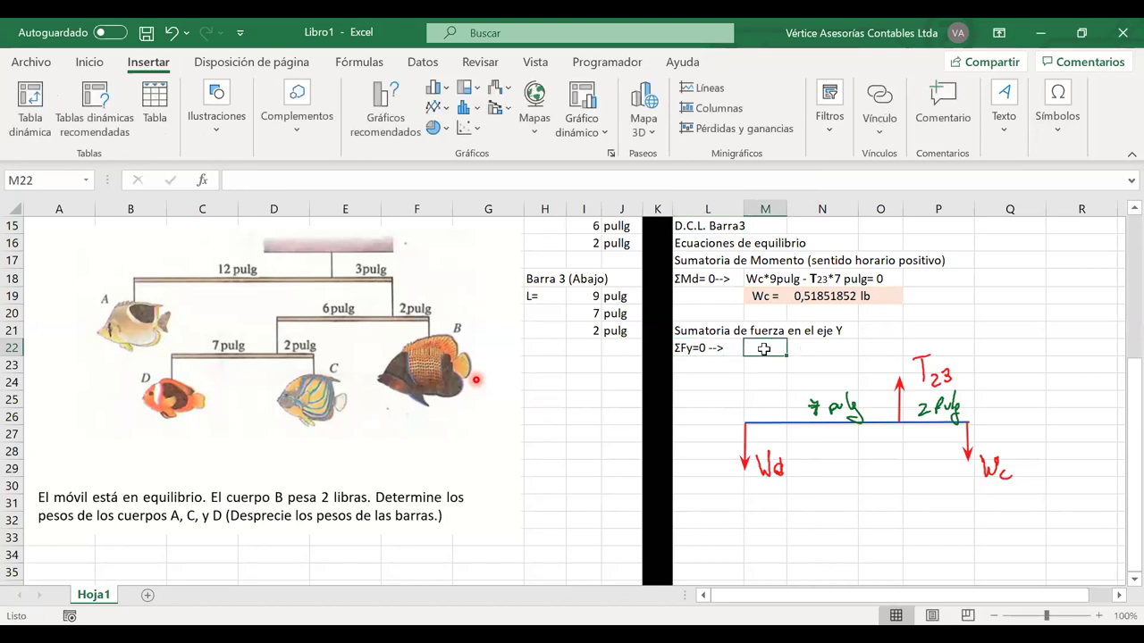
pyautogui.write('T23 - Wc - Wd =n0')
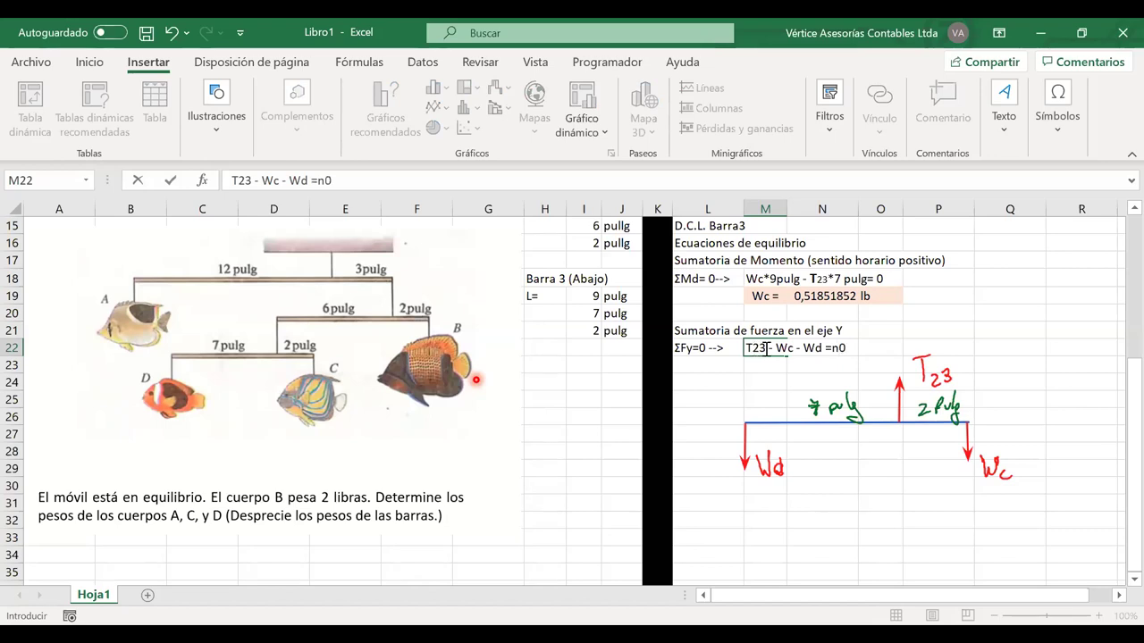
pyautogui.moveTo(767, 348); pyautogui.dragTo(748, 348)
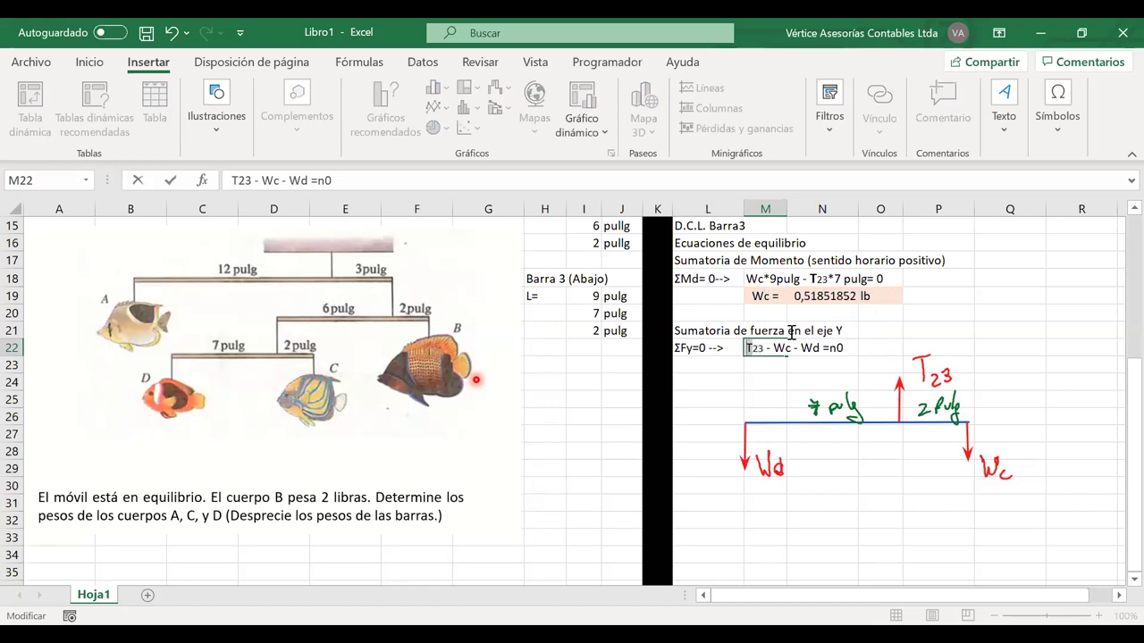
pyautogui.click(758, 318)
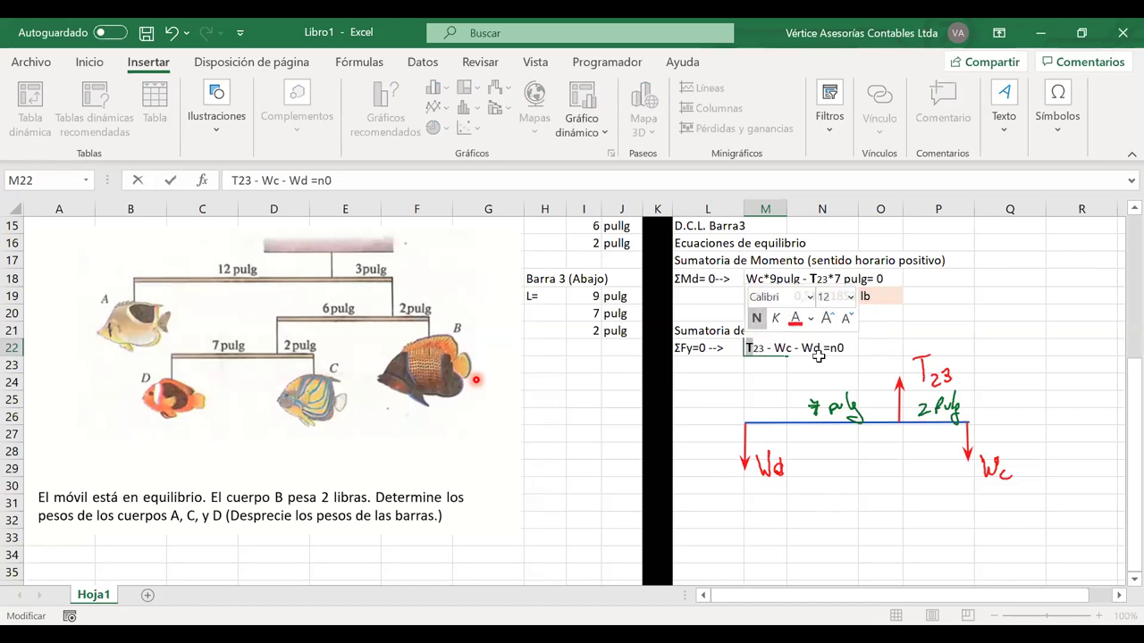
pyautogui.scroll(1, 819, 355)
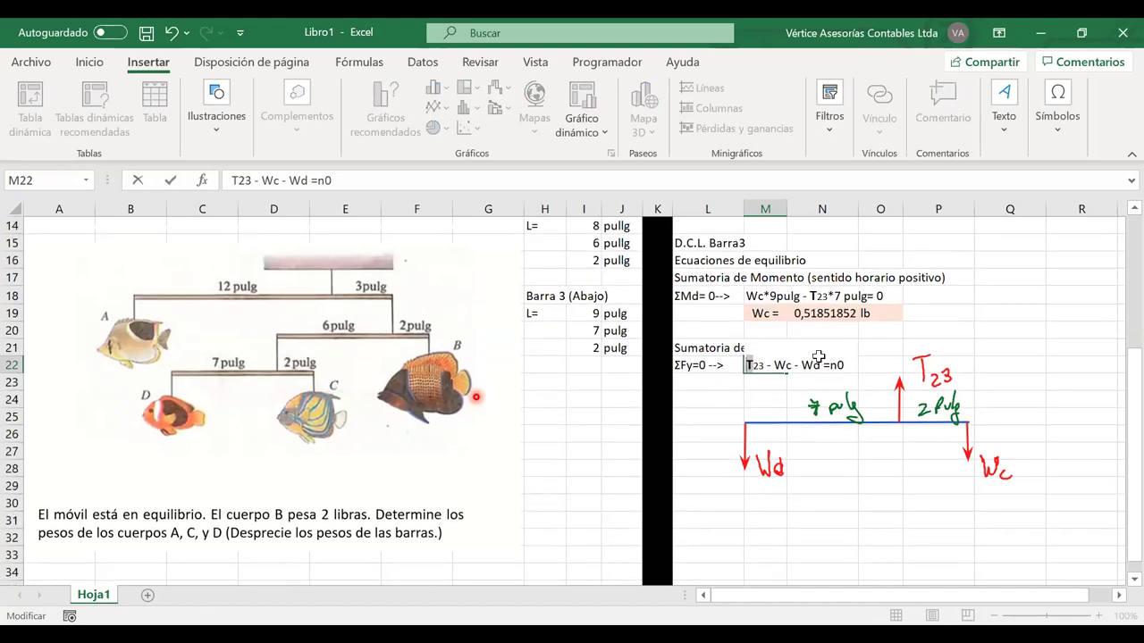
pyautogui.press('Return')
# - Correct the bar 3 force equation in M22 so that it ends in "= 0"
pyautogui.scroll(2, 819, 355)
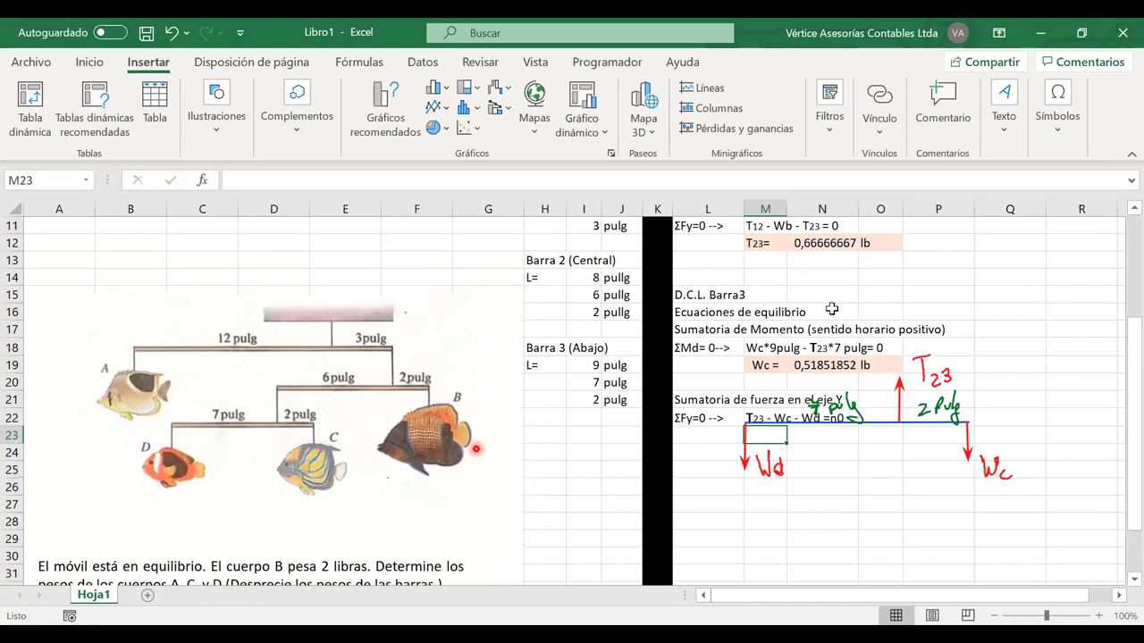
pyautogui.scroll(-1, 829, 309)
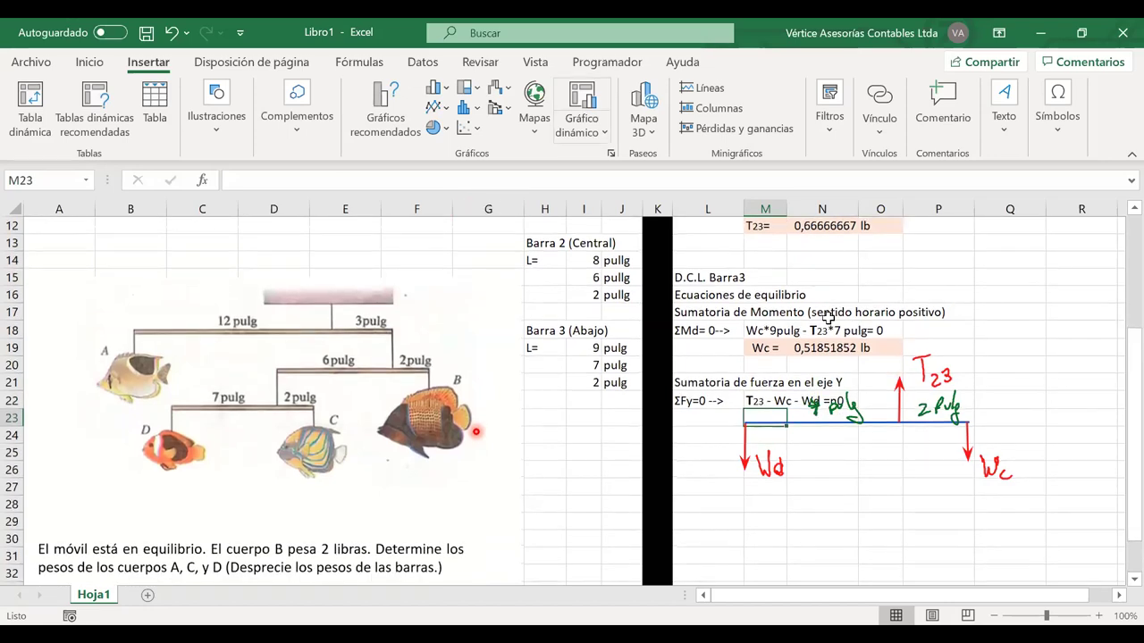
pyautogui.scroll(-2, 827, 330)
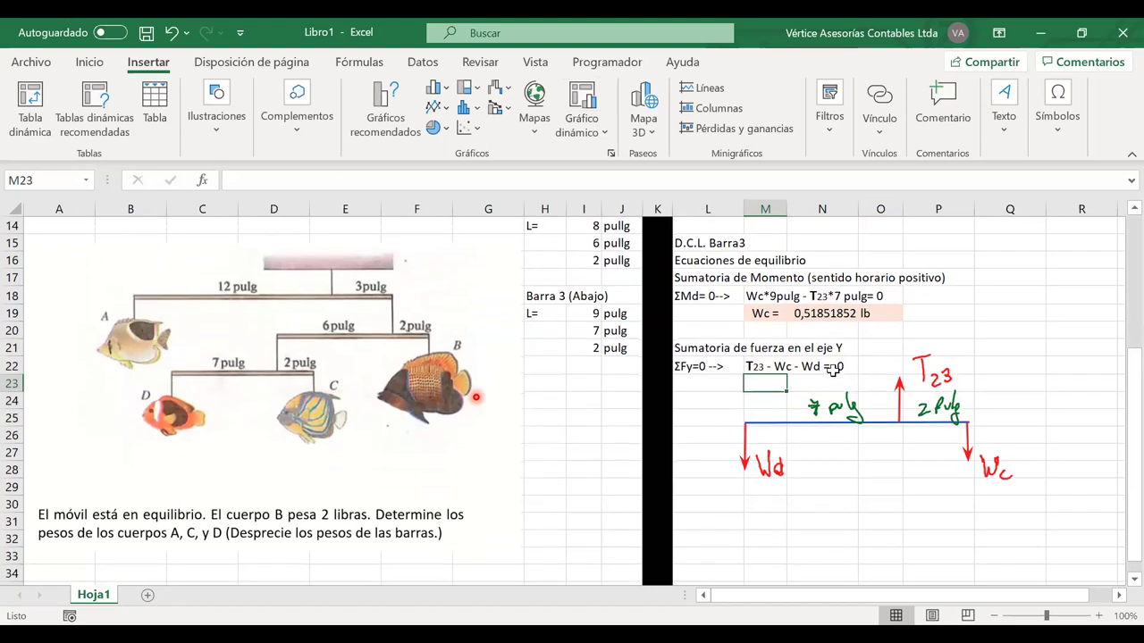
pyautogui.click(832, 366)
pyautogui.click(758, 367)
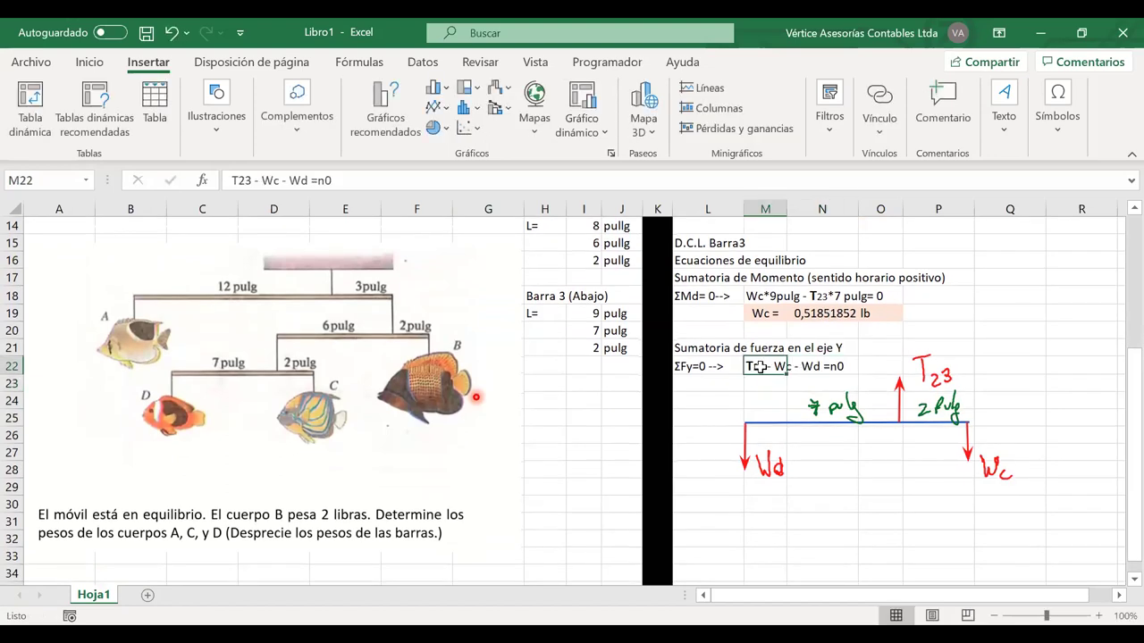
pyautogui.click(319, 181)
pyautogui.press('Delete')
pyautogui.click(758, 377)
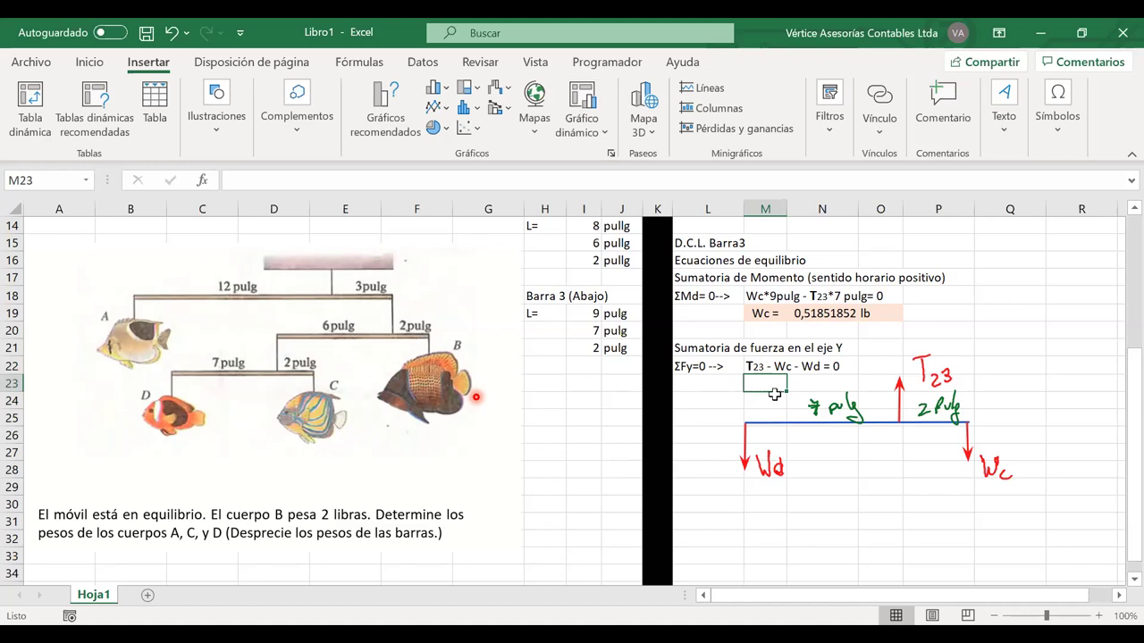
# - Enter the label "Wd =" in M23 and calculate the weight in N23 with the formula =N12-N19
pyautogui.write('Wd =')
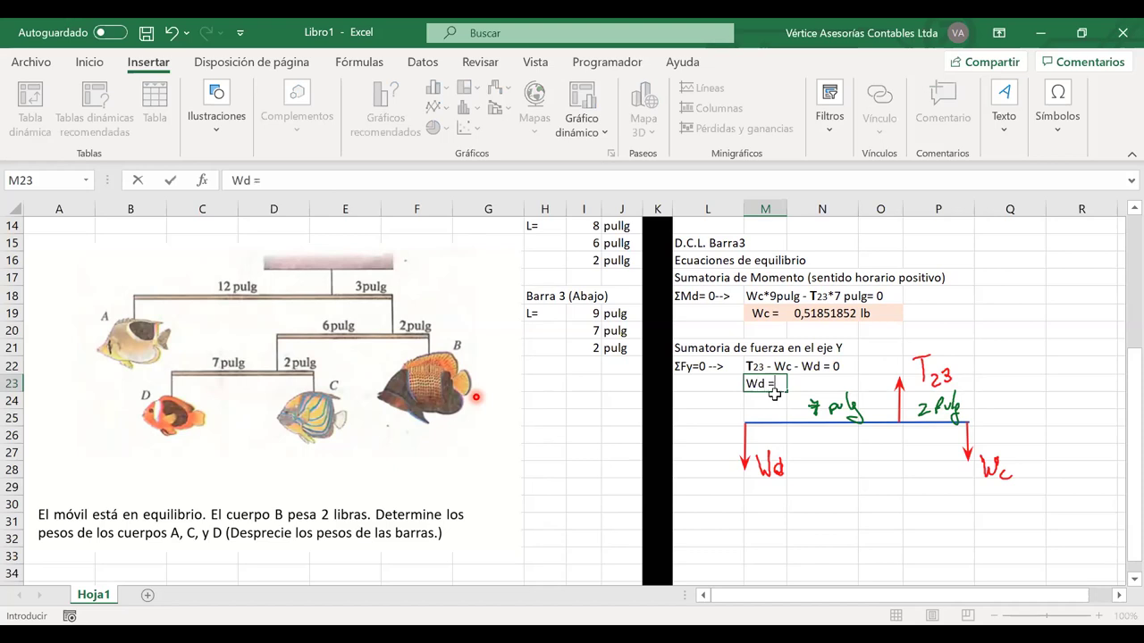
pyautogui.click(822, 380)
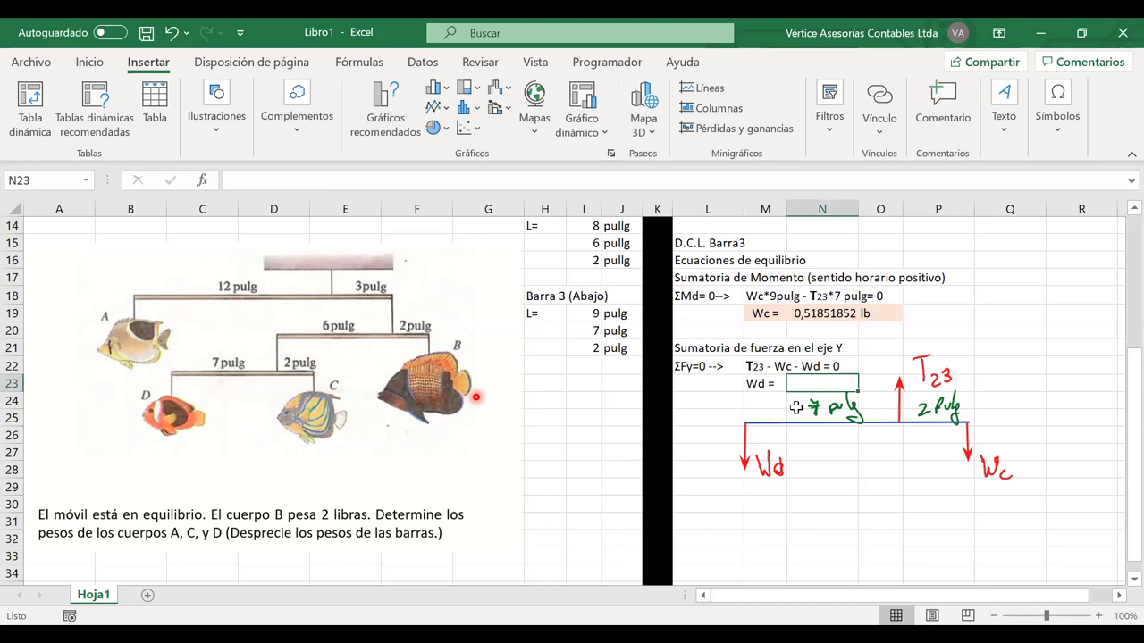
pyautogui.write('=')
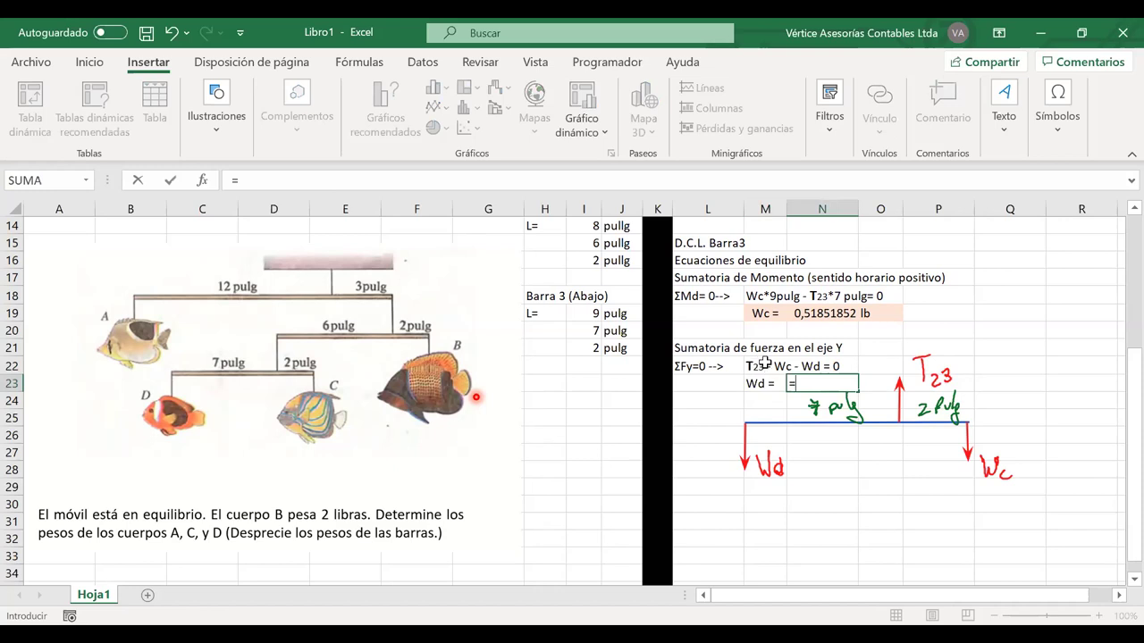
pyautogui.scroll(2, 766, 362)
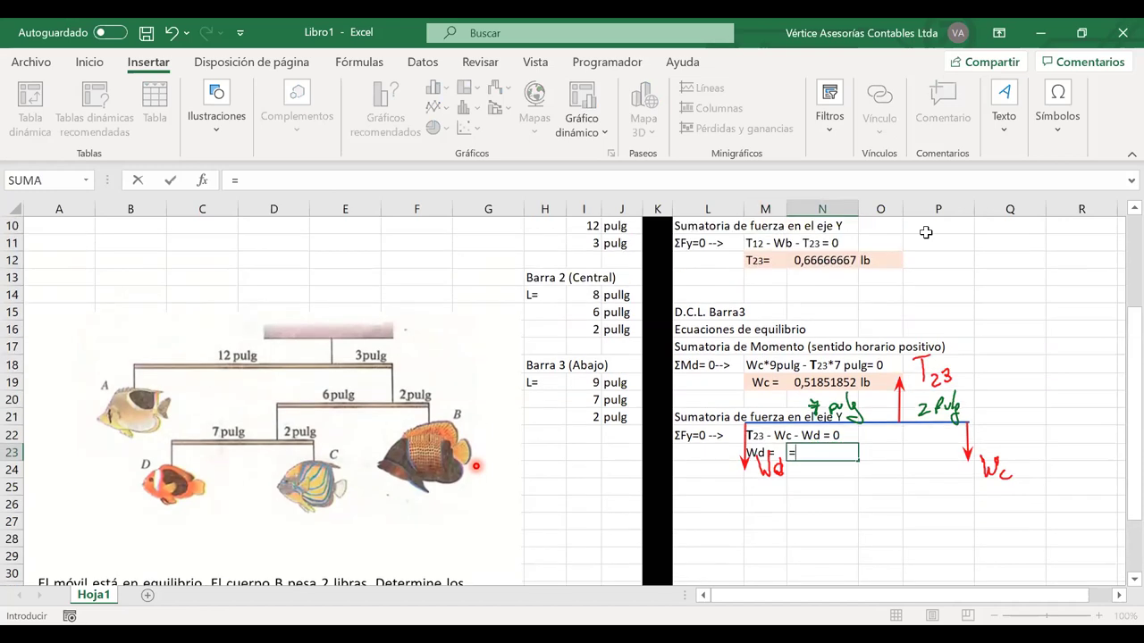
pyautogui.click(826, 261)
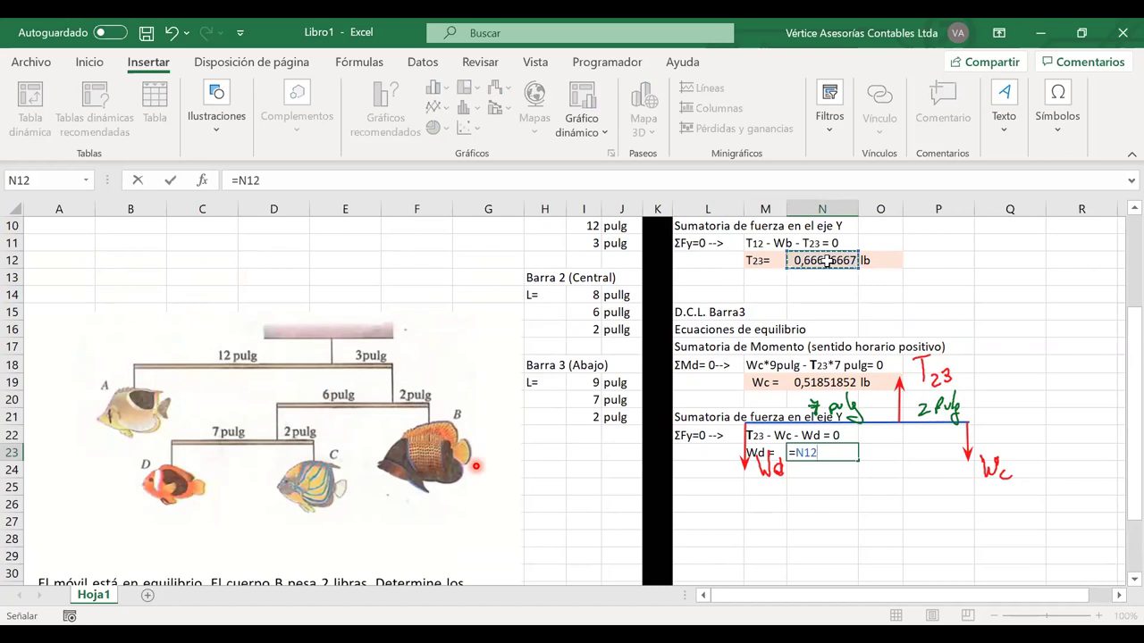
pyautogui.write('-')
pyautogui.scroll(-1, 822, 312)
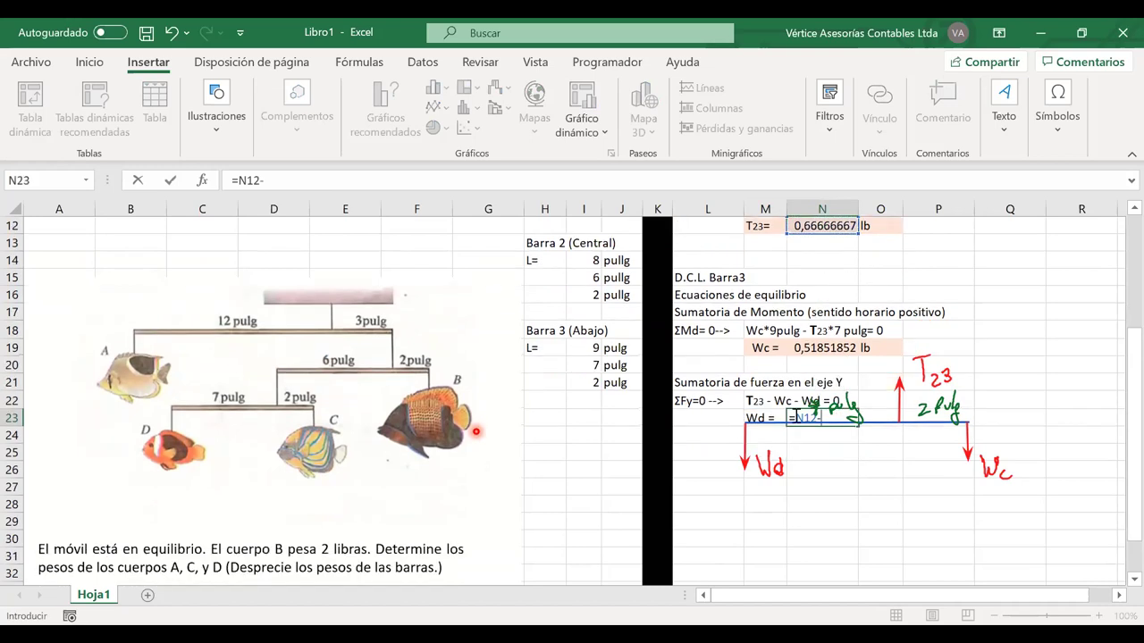
pyautogui.scroll(-1, 795, 408)
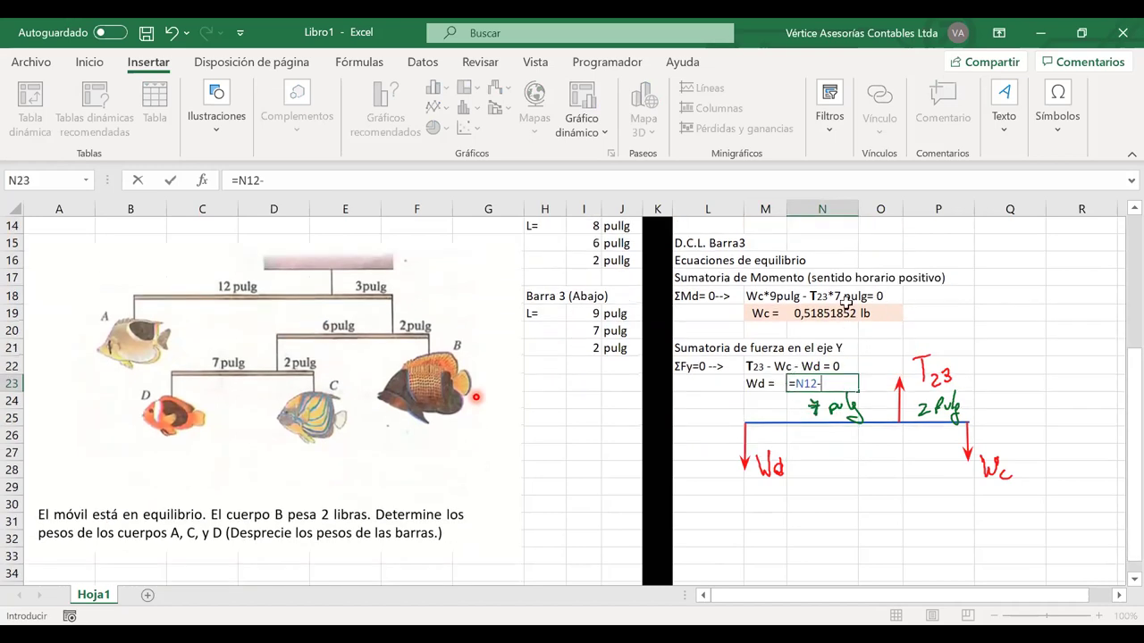
pyautogui.click(817, 313)
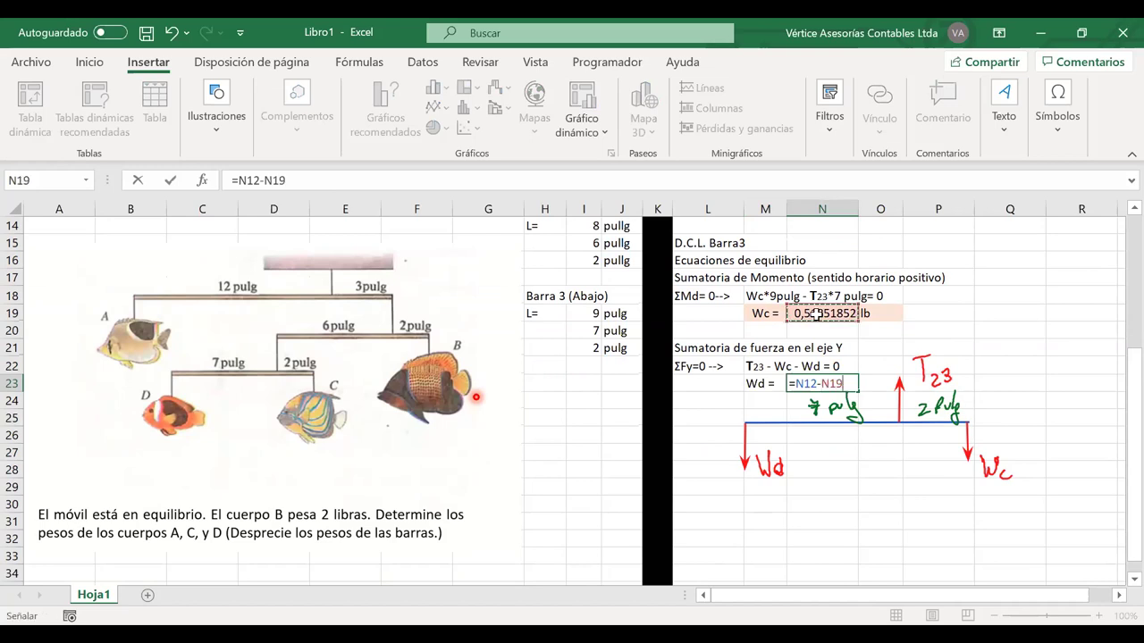
pyautogui.press('Return')
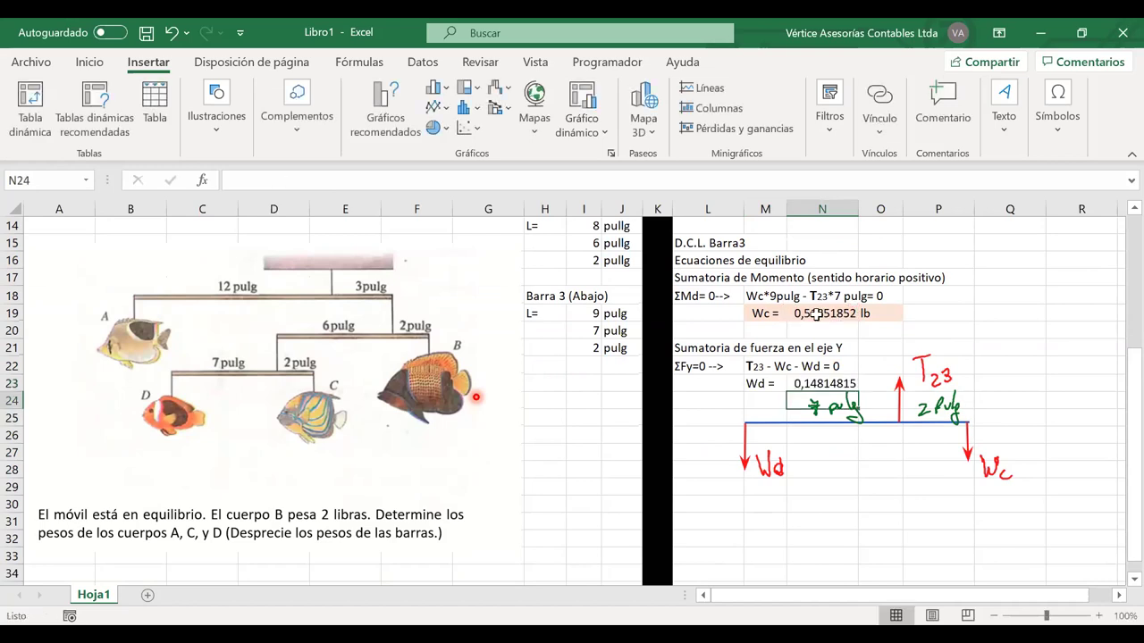
# - Enter the unit "lb" in O23 and shade the Wd result in M23:O23 light orange like the other results
pyautogui.click(872, 383)
pyautogui.write('l')
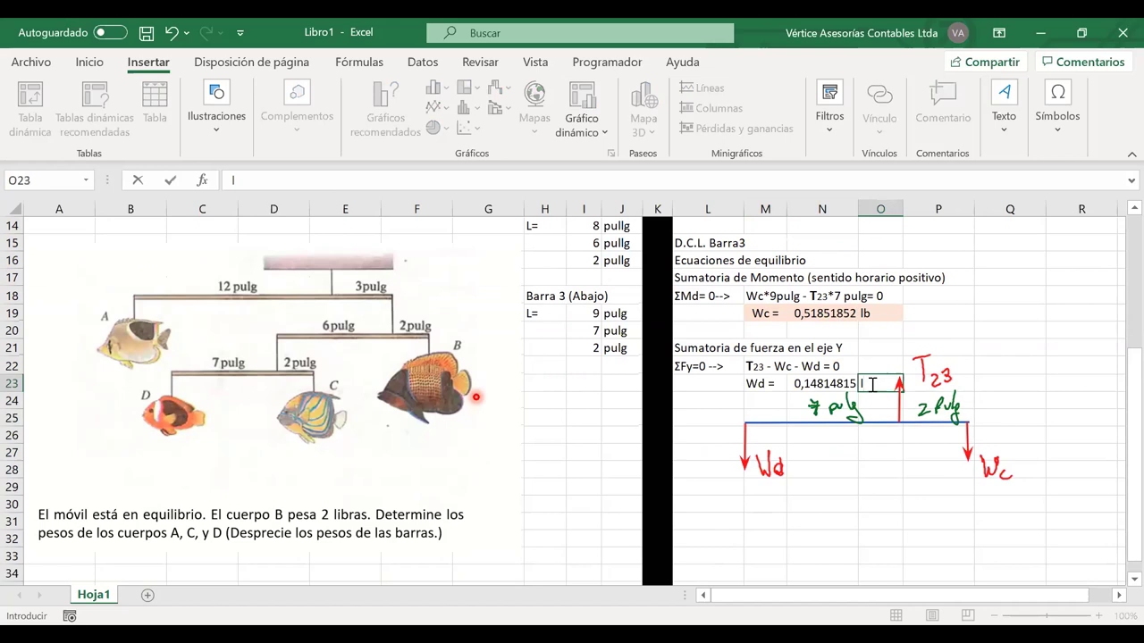
pyautogui.write('b')
pyautogui.press('Return')
pyautogui.scroll(-1, 870, 382)
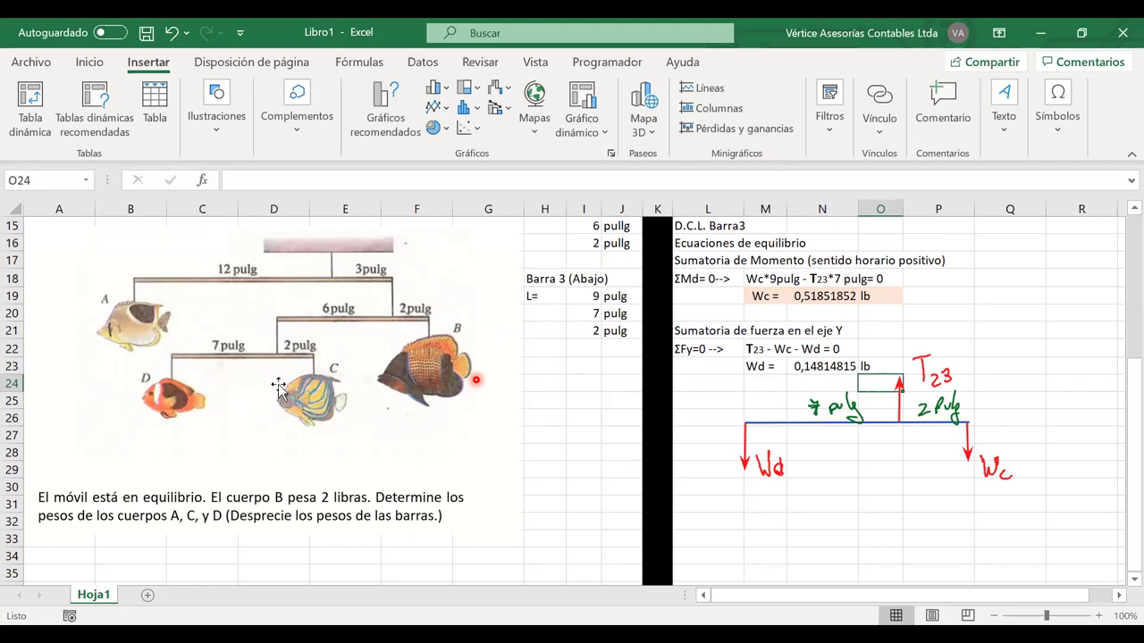
pyautogui.moveTo(759, 366); pyautogui.dragTo(881, 366)
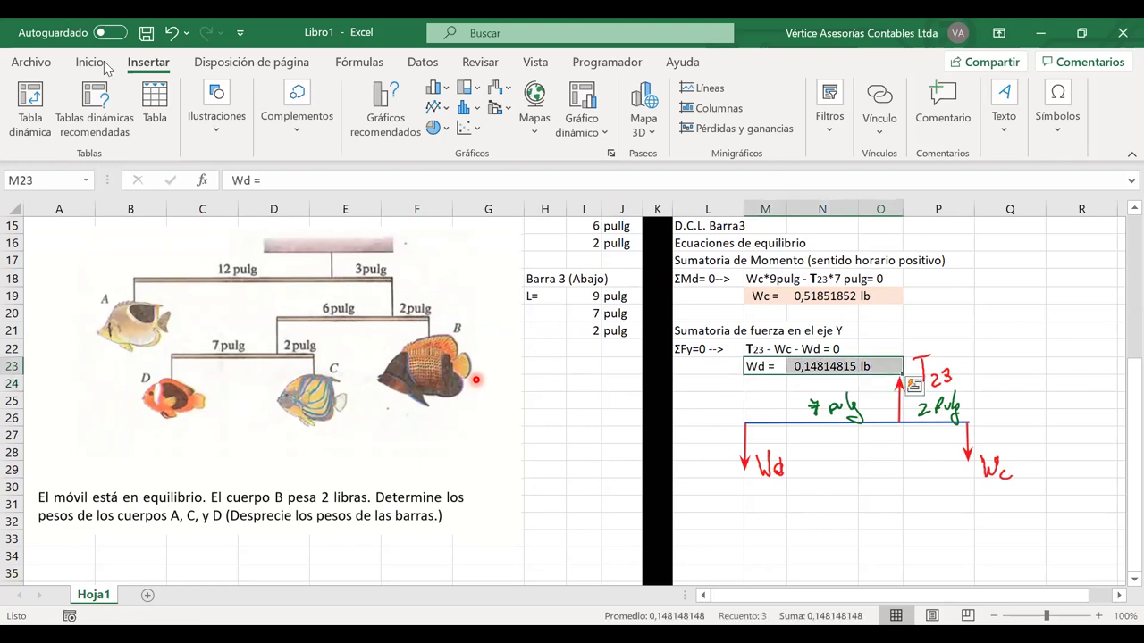
pyautogui.scroll(1, 217, 133)
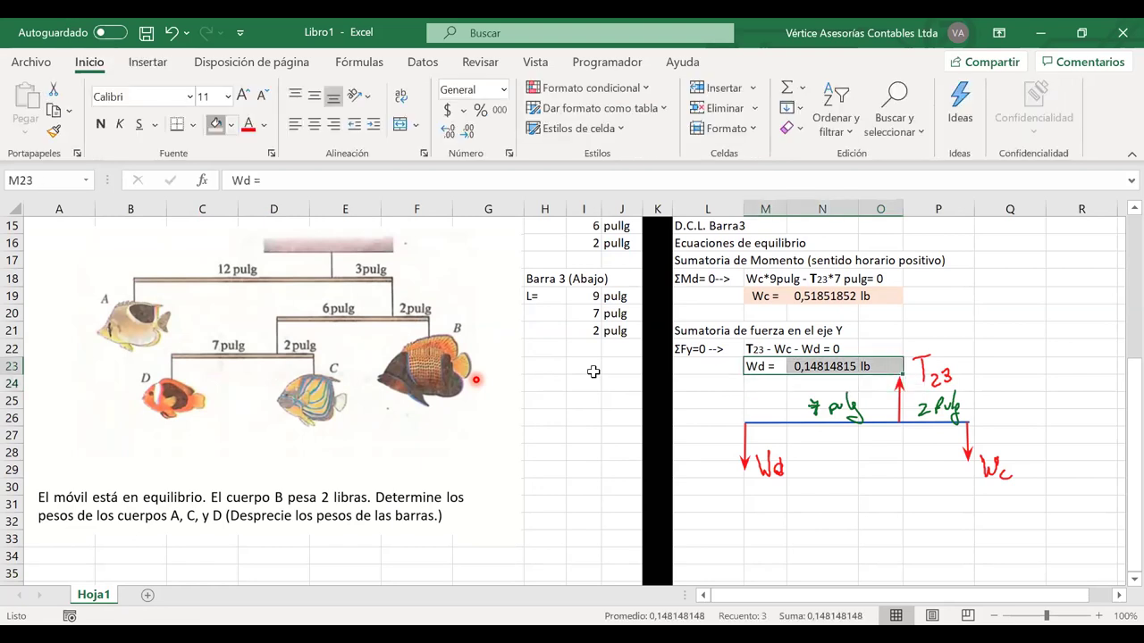
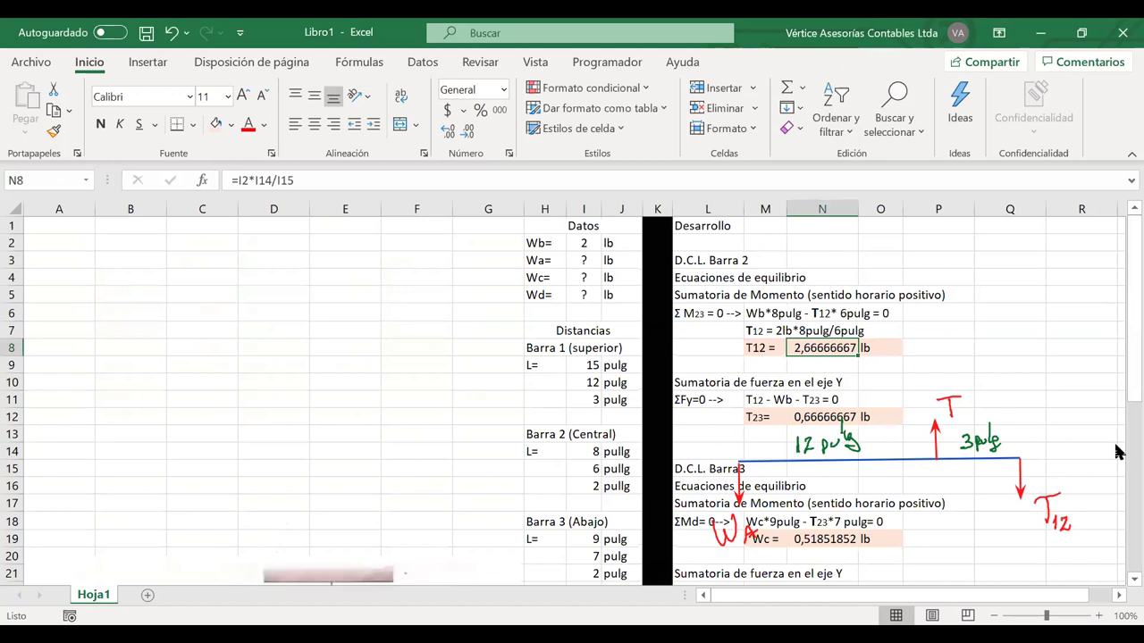
# - On bar 1's diagram, circle the WA end and the WA label, tick T, T12 and WA, and underline "Sumatoria de Momento"
pyautogui.scroll(-6, 1122, 498)
pyautogui.scroll(-1, 1117, 587)
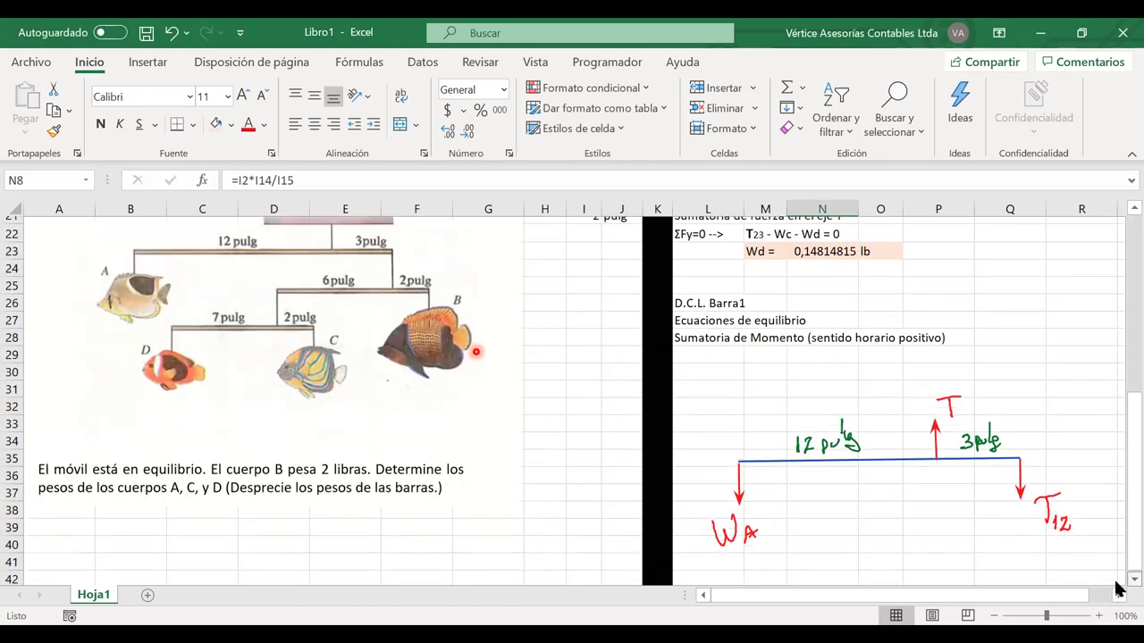
pyautogui.scroll(-1, 1117, 588)
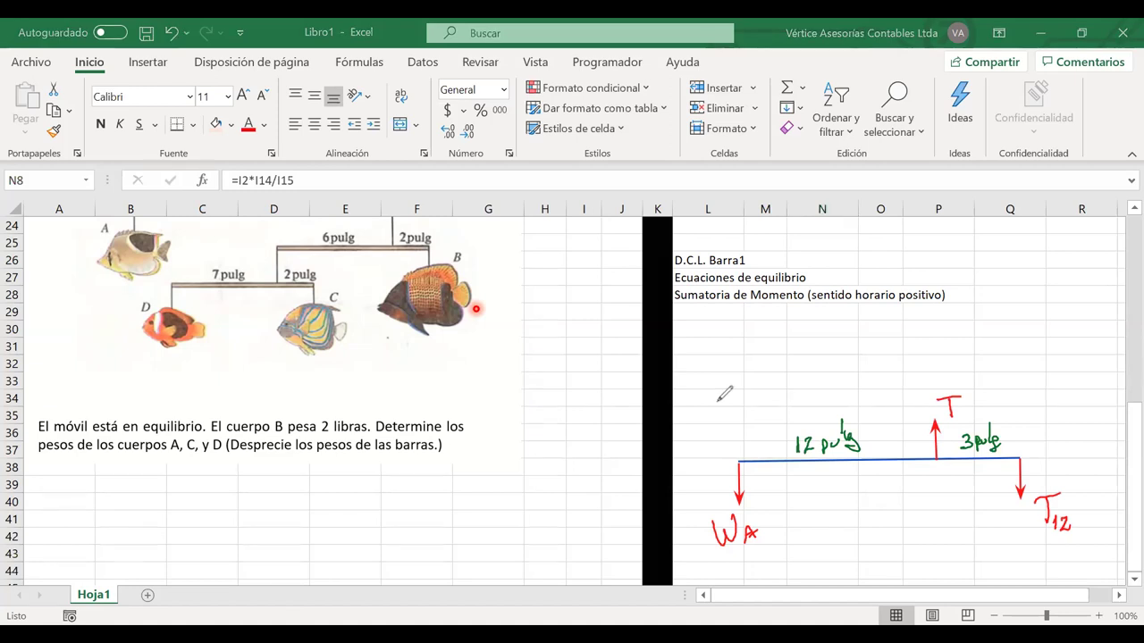
pyautogui.moveTo(738, 449); pyautogui.dragTo(742, 450)
pyautogui.moveTo(971, 379); pyautogui.dragTo(992, 365)
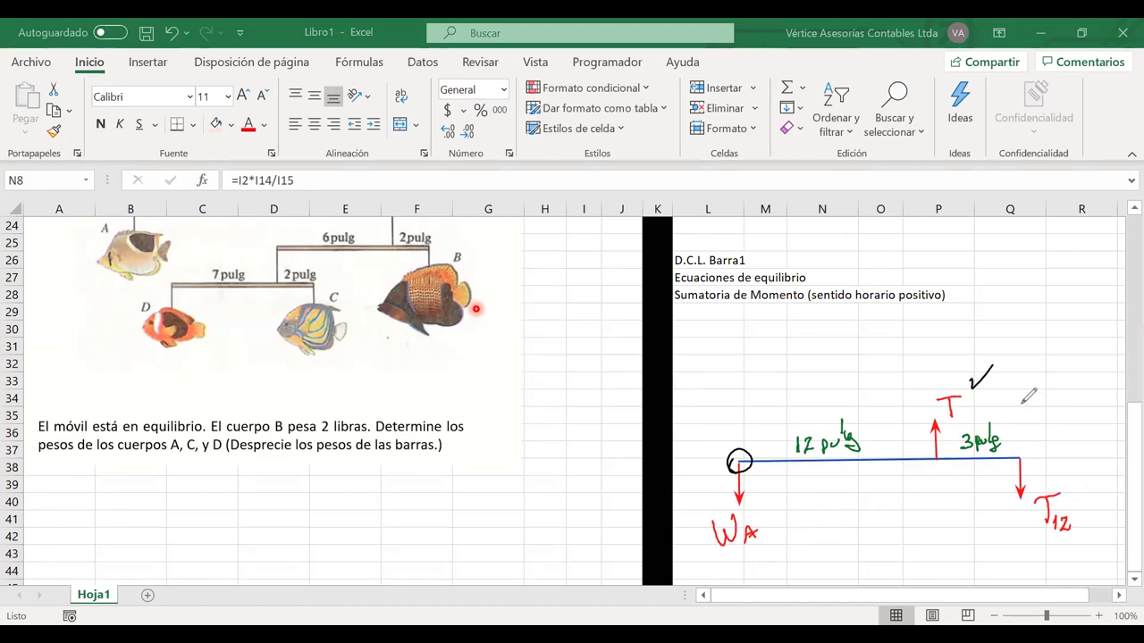
pyautogui.click(1076, 491)
pyautogui.moveTo(1076, 488); pyautogui.dragTo(1091, 475)
pyautogui.moveTo(770, 509)
pyautogui.mouseDown()
pyautogui.moveTo(756, 506)
pyautogui.moveTo(759, 562)
pyautogui.moveTo(756, 511)
pyautogui.mouseUp()
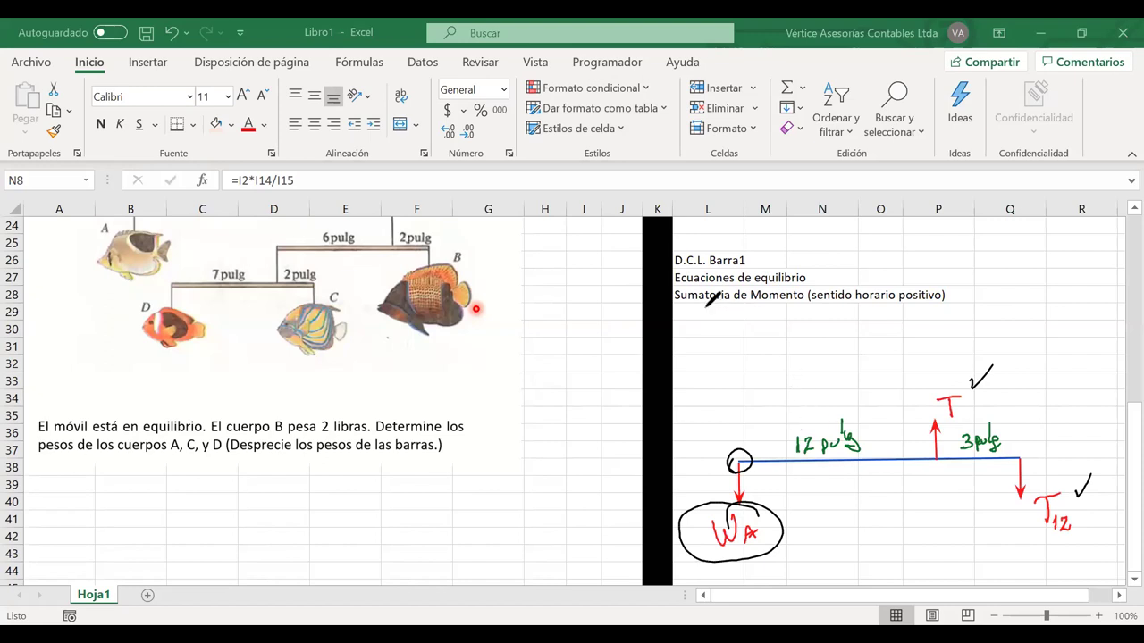
pyautogui.moveTo(694, 312); pyautogui.dragTo(791, 306)
pyautogui.moveTo(971, 411); pyautogui.dragTo(1002, 406)
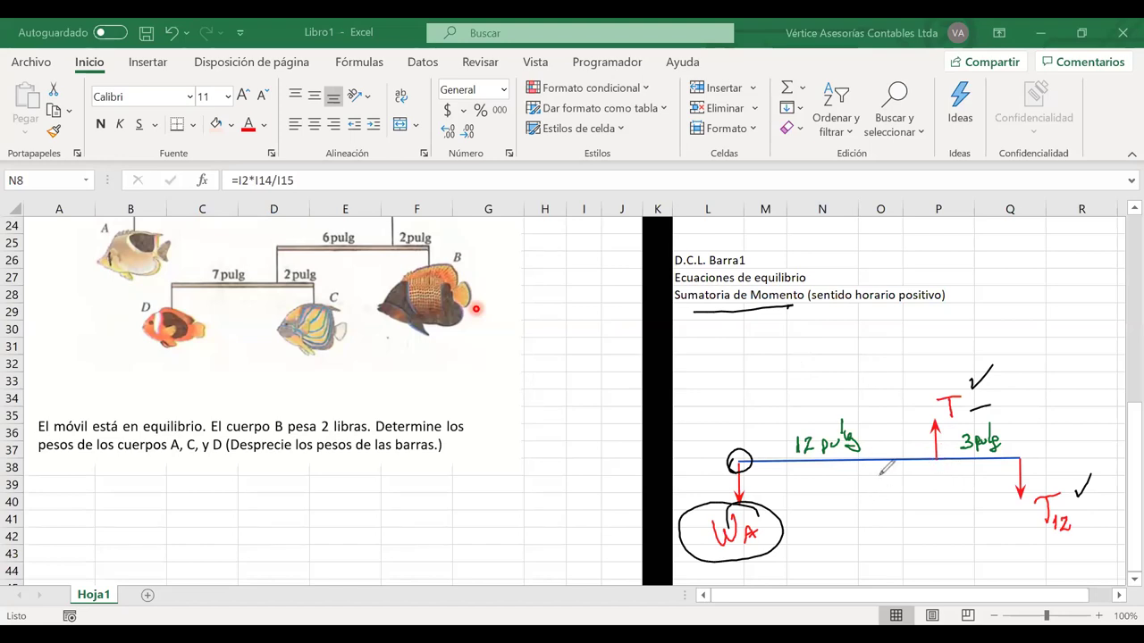
pyautogui.moveTo(786, 535); pyautogui.dragTo(818, 506)
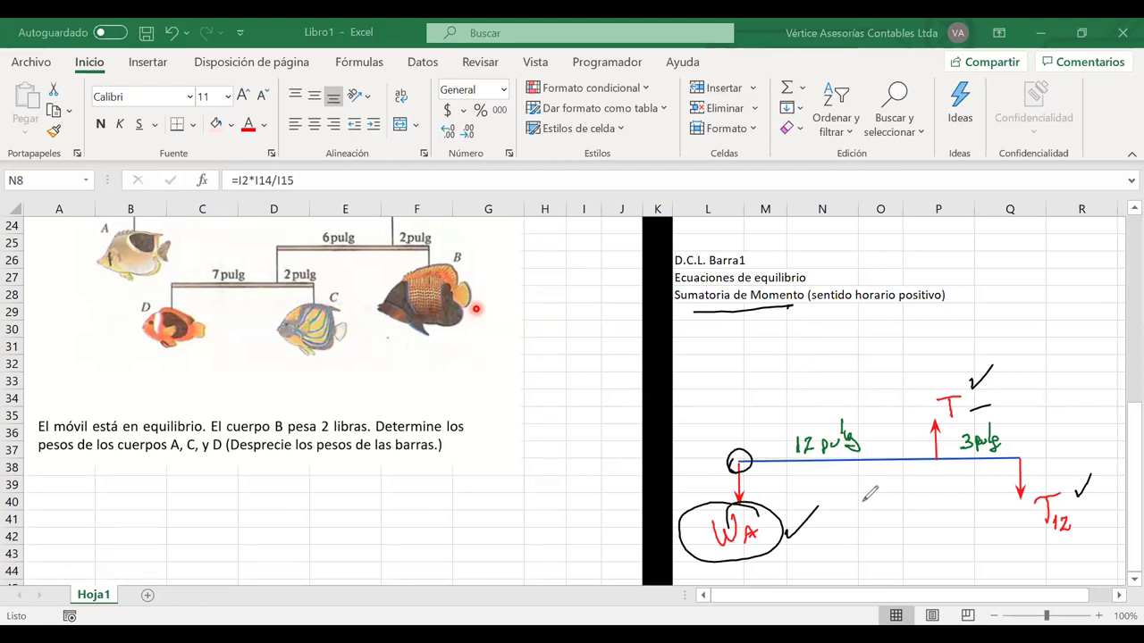
# - Undo the pen marks made while considering moments about the WA end of bar 1
pyautogui.hotkey('ctrl', 'z')
pyautogui.hotkey('ctrl', 'z')
pyautogui.hotkey('ctrl', 'z')
pyautogui.hotkey('ctrl', 'z')
pyautogui.hotkey('ctrl', 'z')
pyautogui.hotkey('ctrl', 'z')
pyautogui.hotkey('ctrl', 'z')
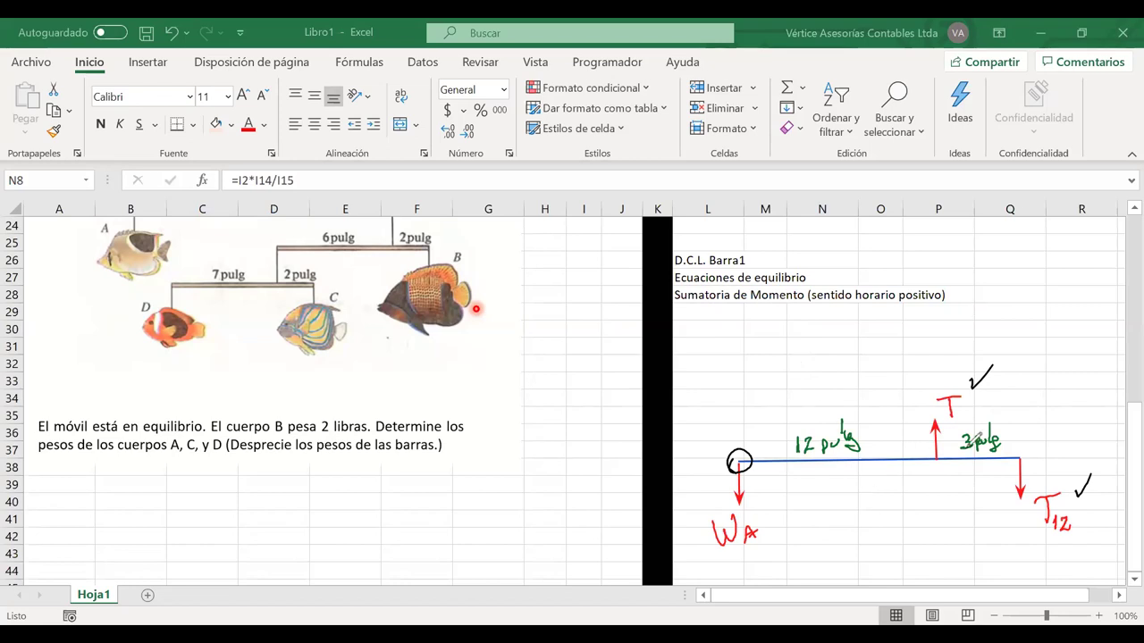
# - Circle the T12 end of bar 1 and draw question marks beside WA and T, with a tick at WA
pyautogui.moveTo(1019, 450); pyautogui.dragTo(1024, 479)
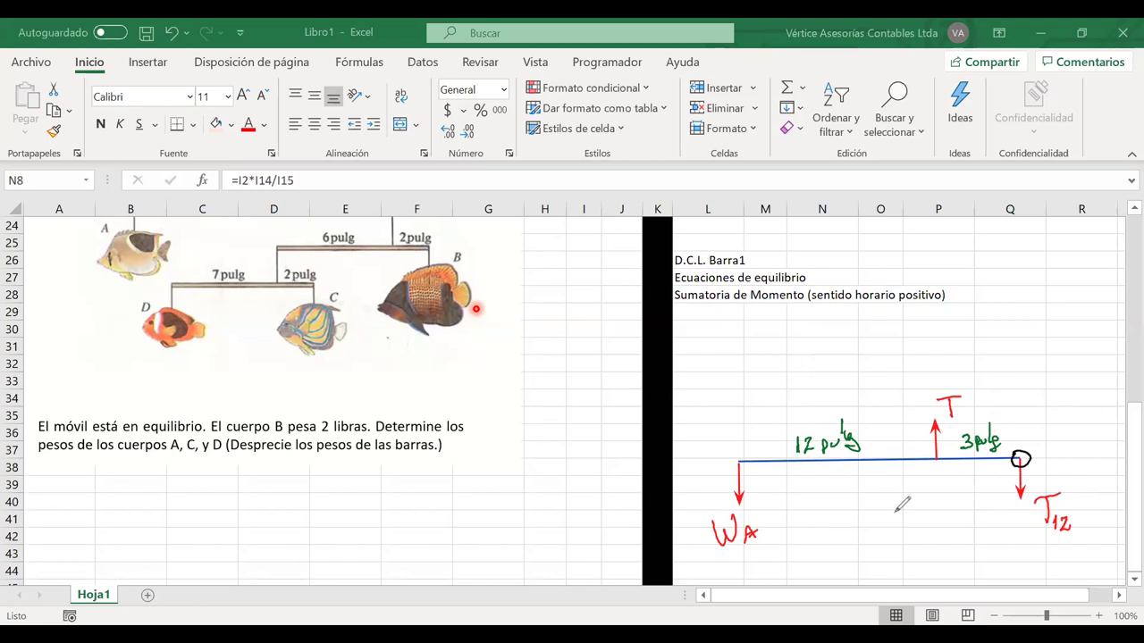
pyautogui.moveTo(770, 529)
pyautogui.mouseDown()
pyautogui.moveTo(791, 516)
pyautogui.moveTo(766, 510)
pyautogui.mouseUp()
pyautogui.click(765, 516)
pyautogui.moveTo(972, 388); pyautogui.dragTo(978, 400)
pyautogui.click(981, 410)
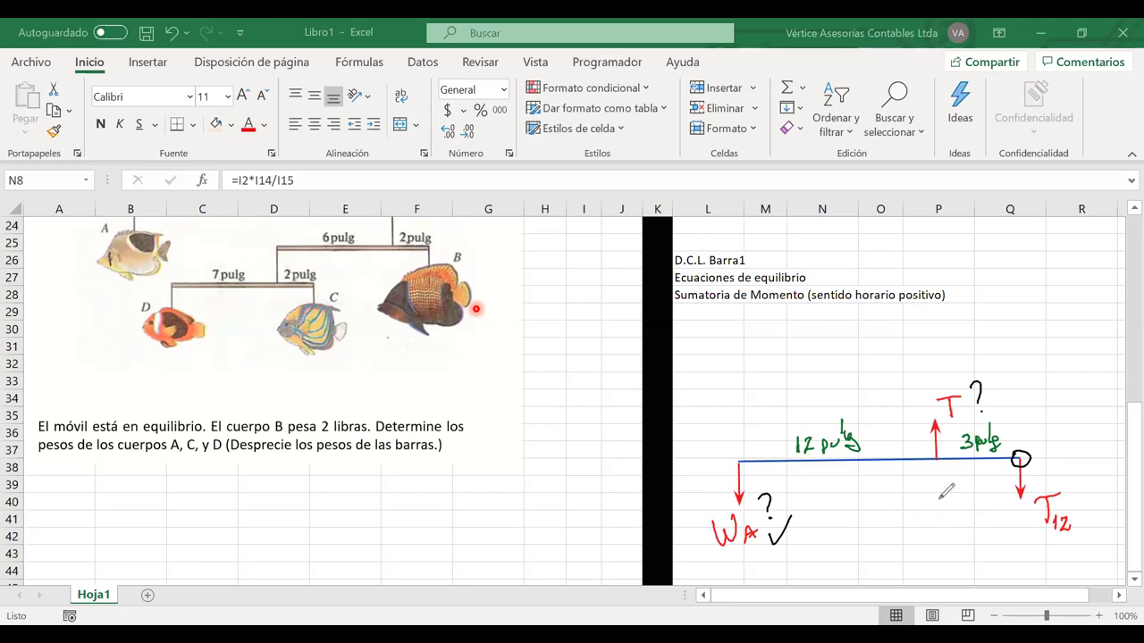
# - Undo the circle, question marks and tick drawn for moments about the T12 end
pyautogui.hotkey('ctrl', 'z')
pyautogui.hotkey('ctrl', 'z')
pyautogui.hotkey('ctrl', 'z')
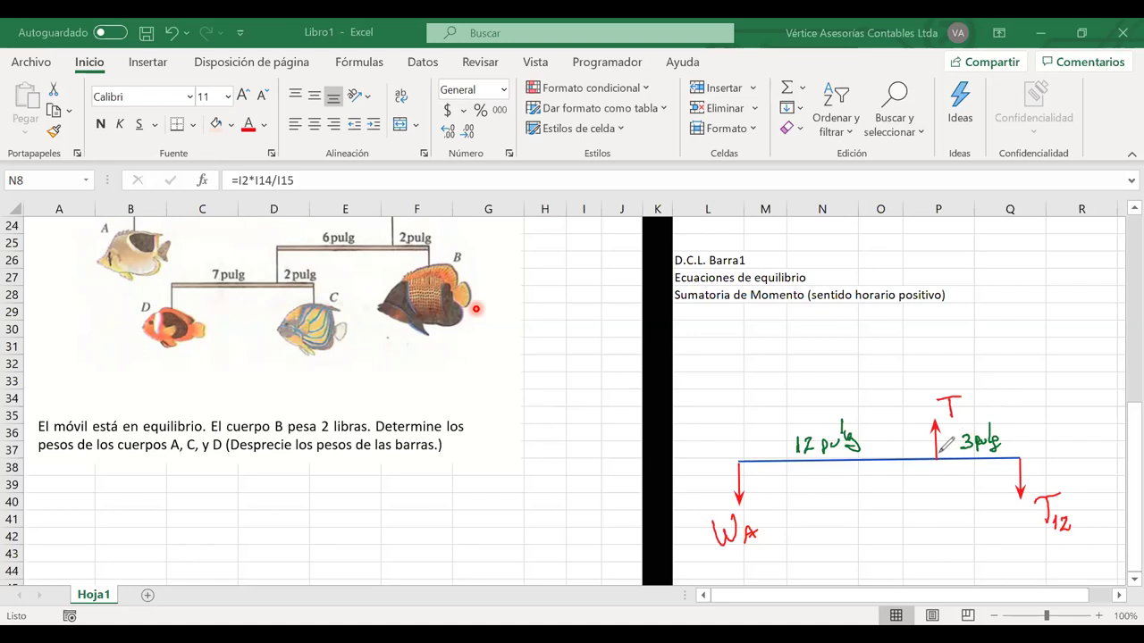
# - Circle the point where T meets bar 1 as the moment centre, undoing the stray stroke near the T12 end
pyautogui.moveTo(927, 461)
pyautogui.mouseDown()
pyautogui.moveTo(938, 445)
pyautogui.moveTo(928, 463)
pyautogui.moveTo(941, 459)
pyautogui.mouseUp()
pyautogui.moveTo(1010, 457); pyautogui.dragTo(1000, 466)
pyautogui.hotkey('ctrl', 'z')
# - Enter ΣMT = 0 in cell L29, inserting the sigma from the recently used symbols
pyautogui.click(695, 310)
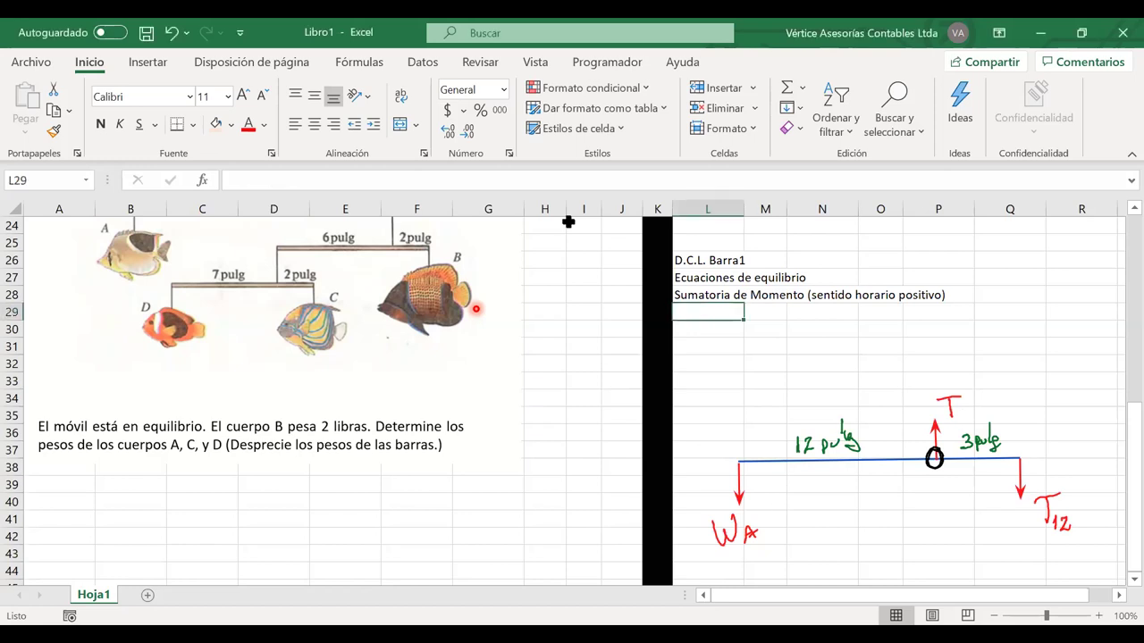
pyautogui.click(134, 70)
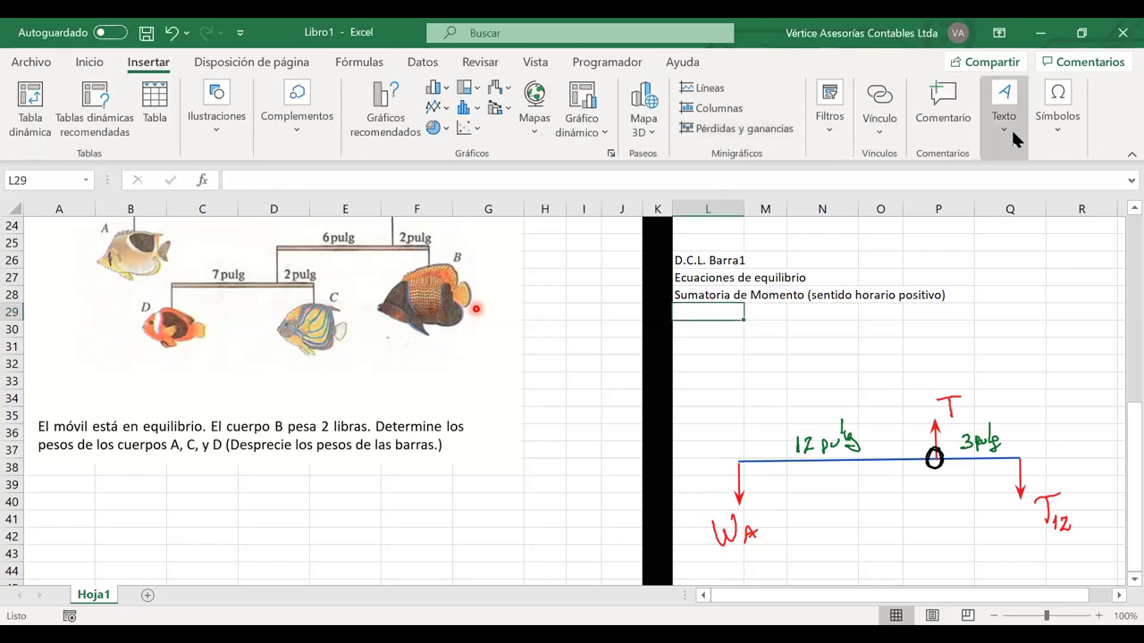
pyautogui.click(1057, 105)
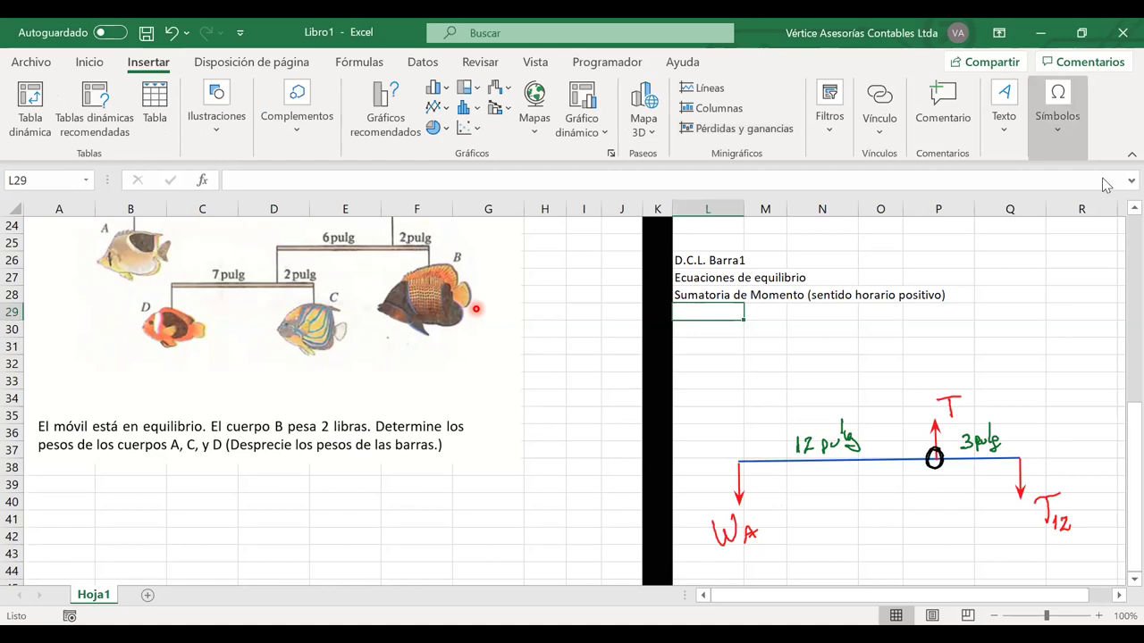
pyautogui.click(1105, 184)
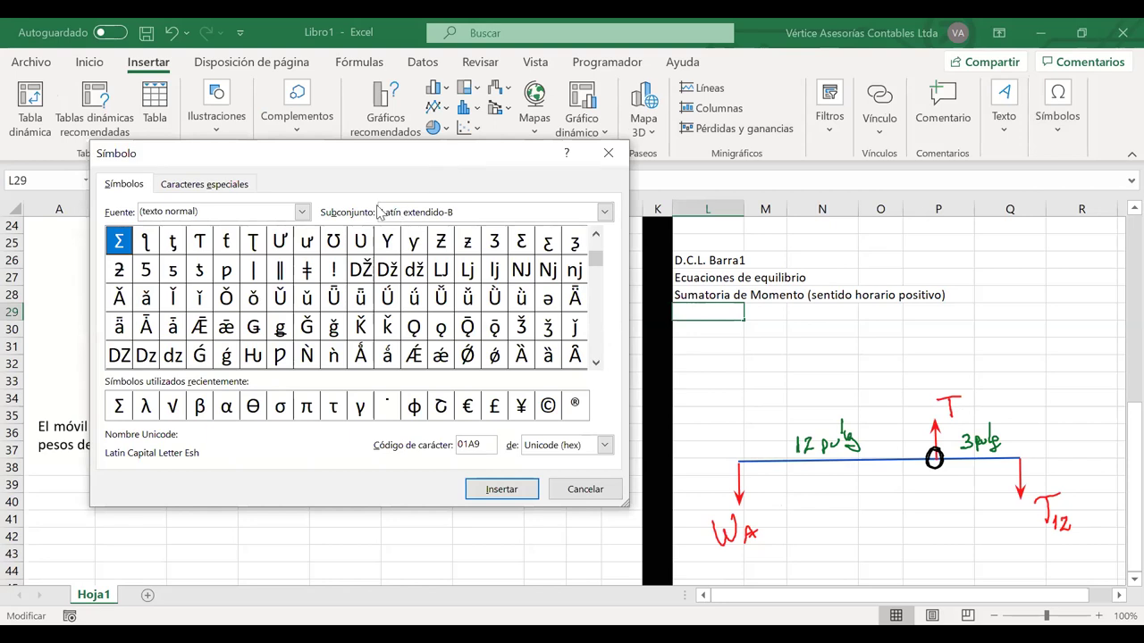
pyautogui.click(120, 408)
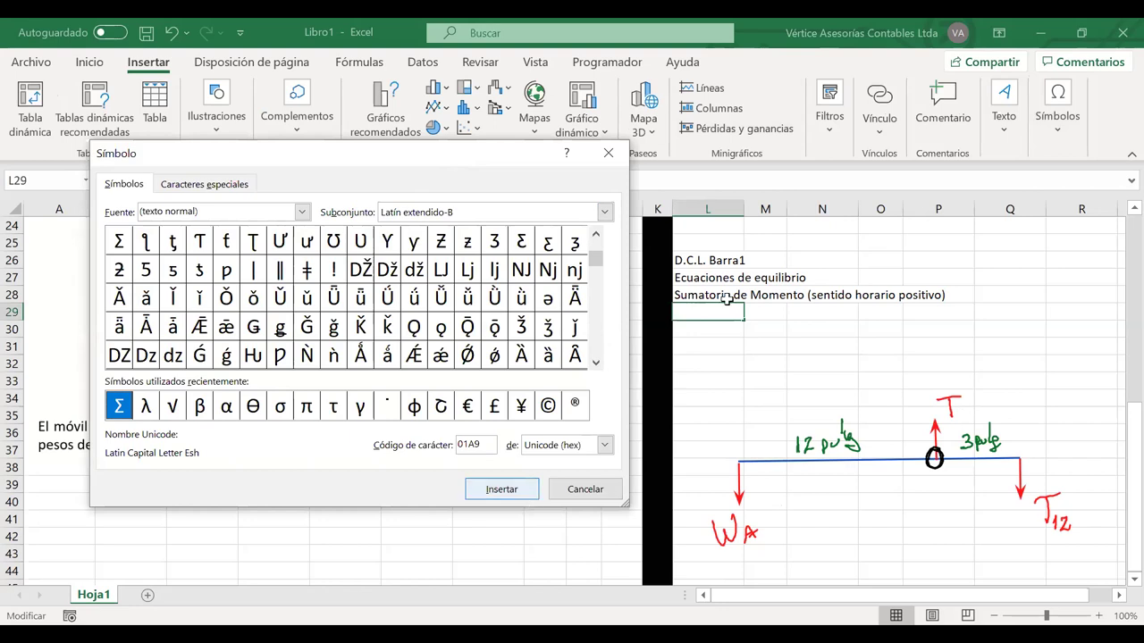
pyautogui.press('Return')
pyautogui.press('Escape')
pyautogui.write('M')
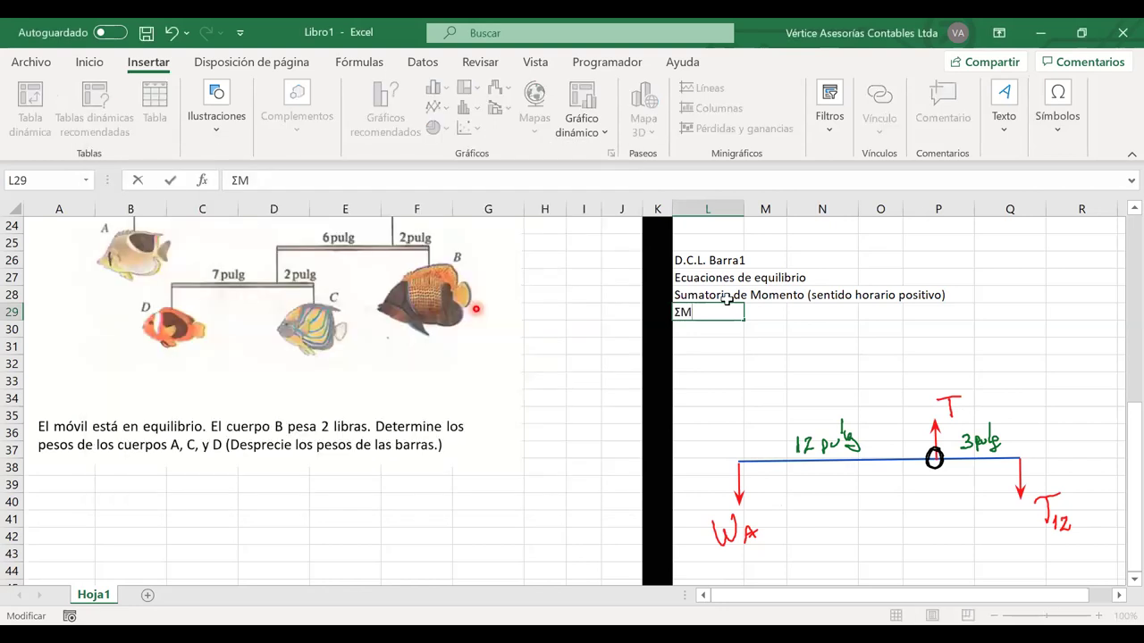
pyautogui.write('t')
pyautogui.press('BackSpace')
pyautogui.write('T = 0')
# - Shrink the T in L29 like a subscript, make ΣM bold, and append --> after the zero
pyautogui.doubleClick(696, 313)
pyautogui.click(689, 317)
pyautogui.doubleClick(687, 313)
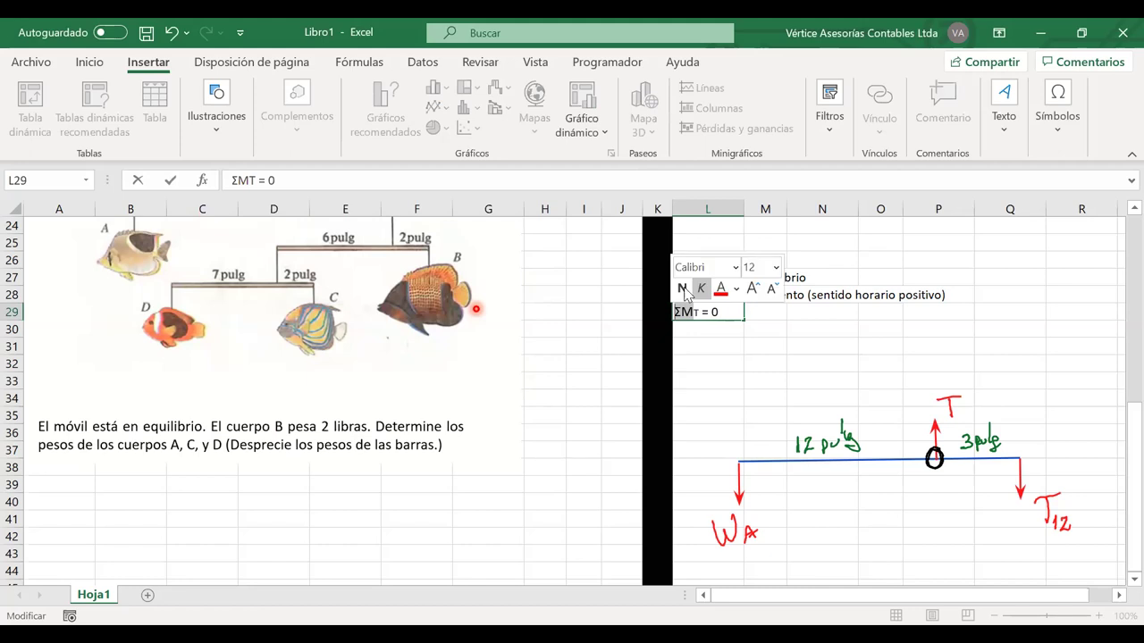
pyautogui.hotkey('ctrl', 'n')
pyautogui.click(740, 317)
pyautogui.write('-->')
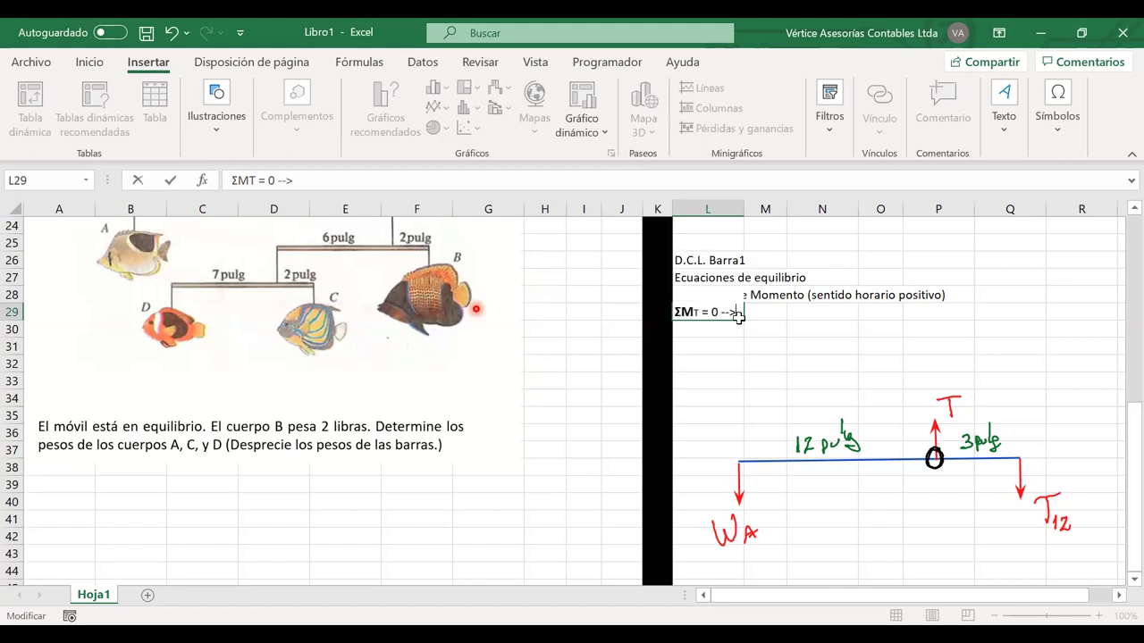
pyautogui.press('Return')
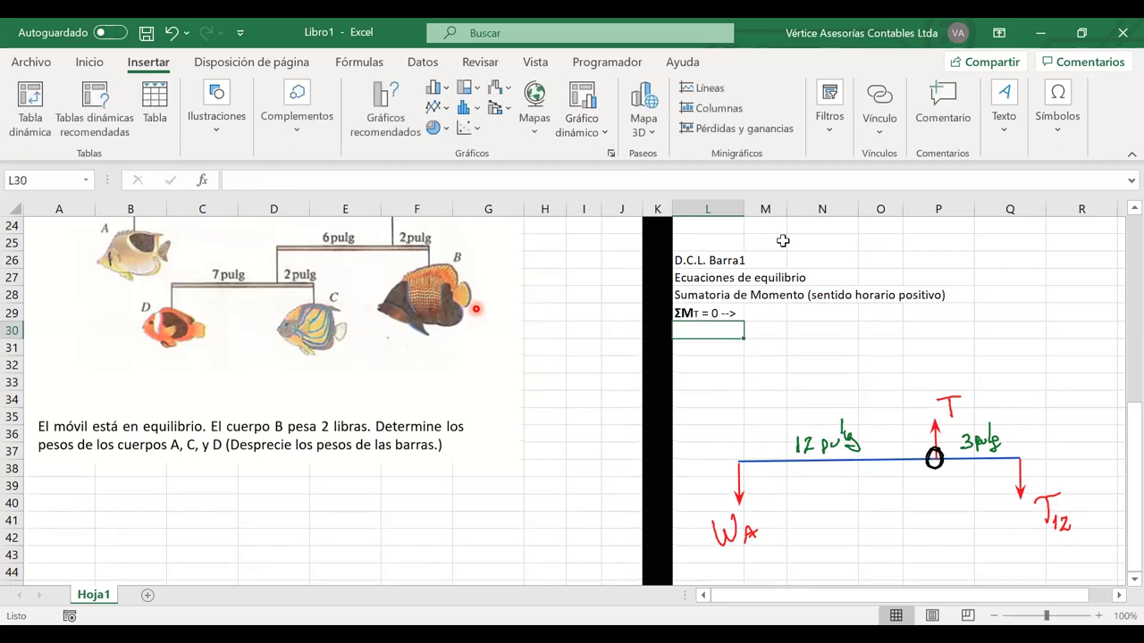
# - Enter T12*3pulg in cell M29, reduce the 12 to subscript-like size, and reopen the cell for editing
pyautogui.click(765, 315)
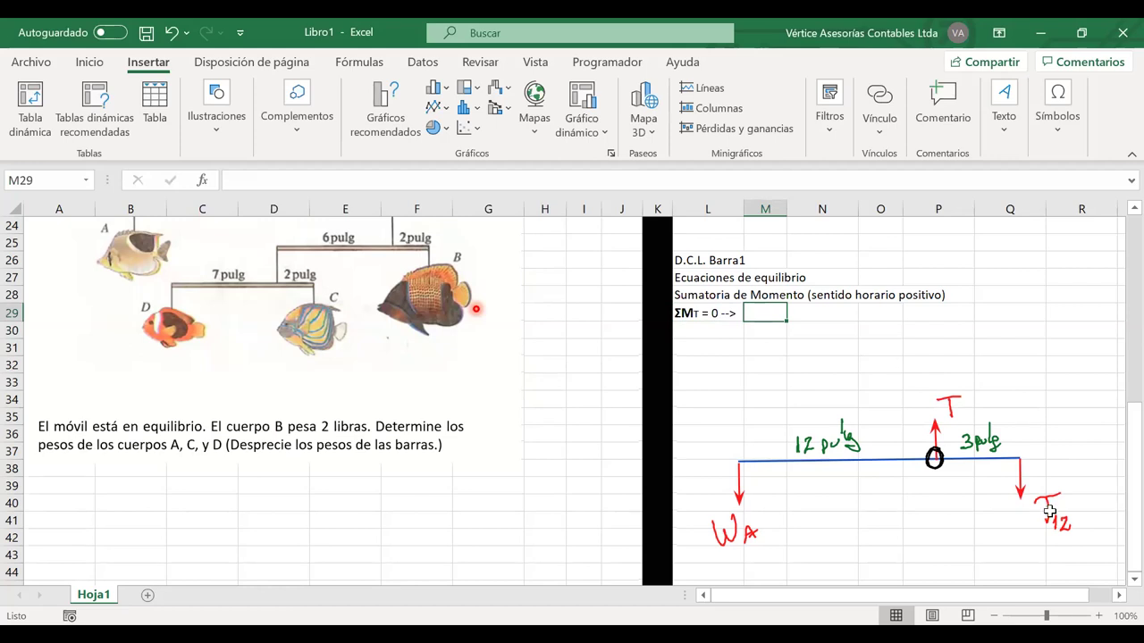
pyautogui.write('T12')
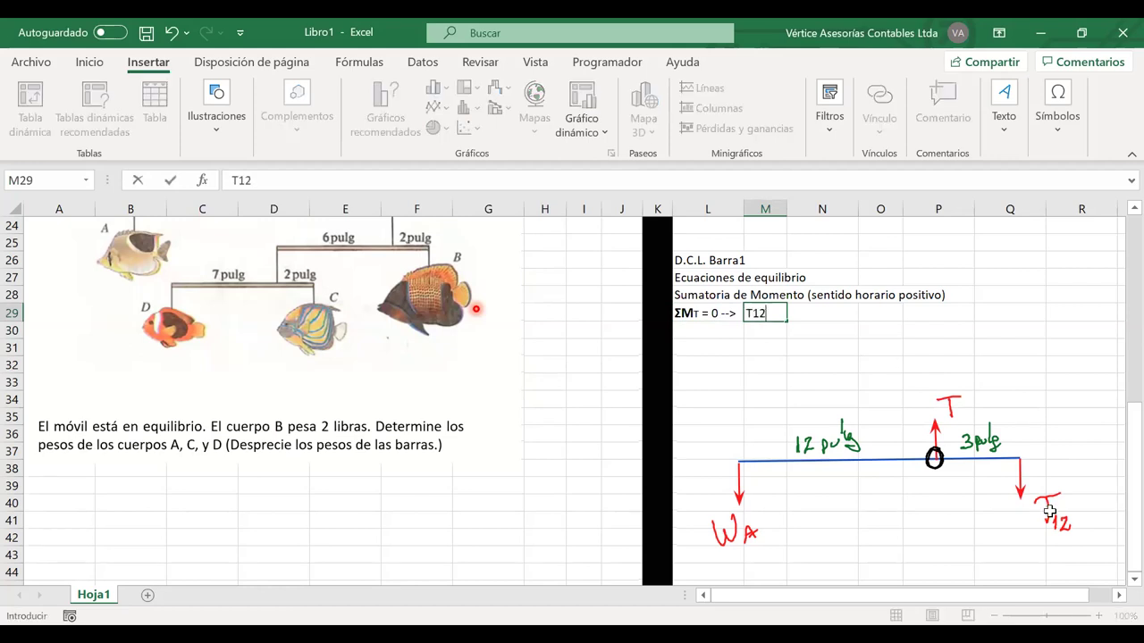
pyautogui.write('*3pulg')
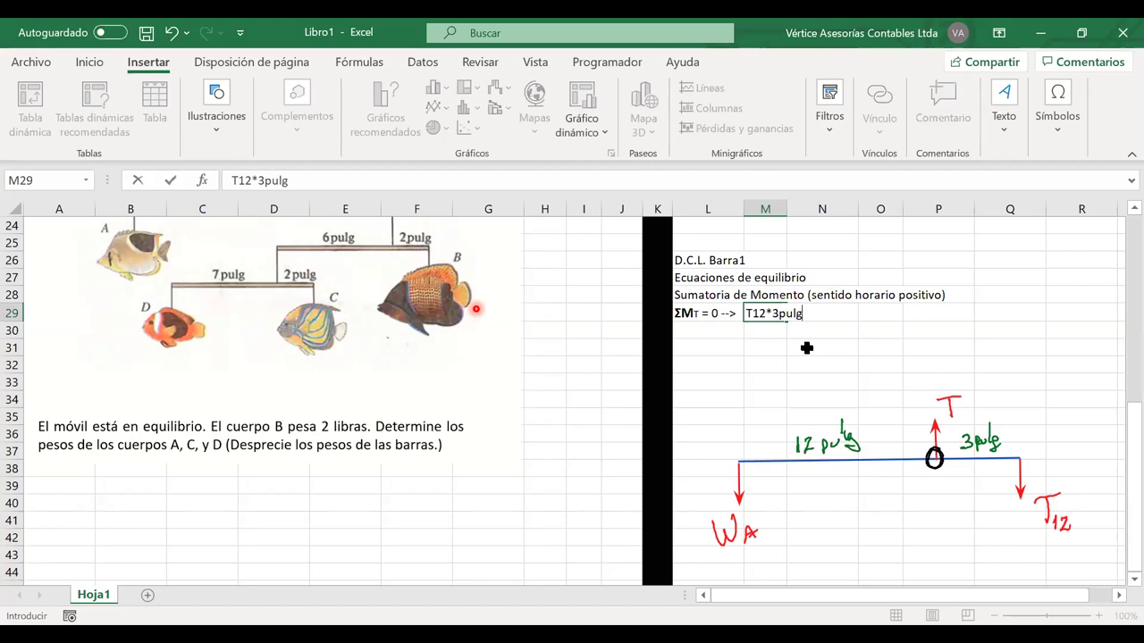
pyautogui.click(755, 314)
pyautogui.hotkey('shift', 'Right')
pyautogui.hotkey('shift', 'Right')
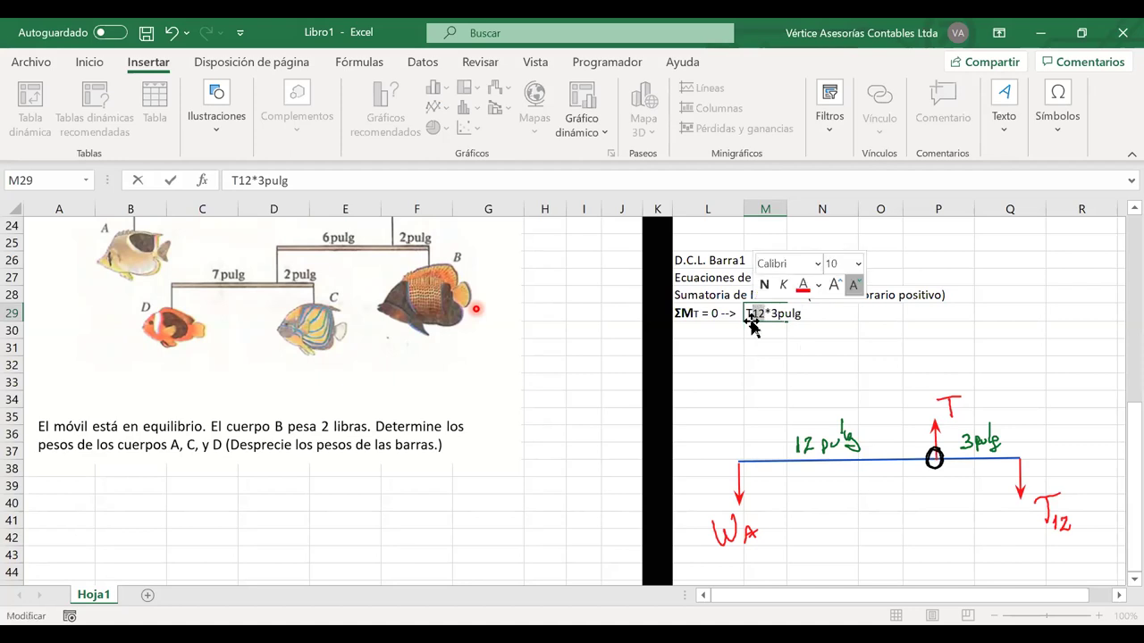
pyautogui.press('Return')
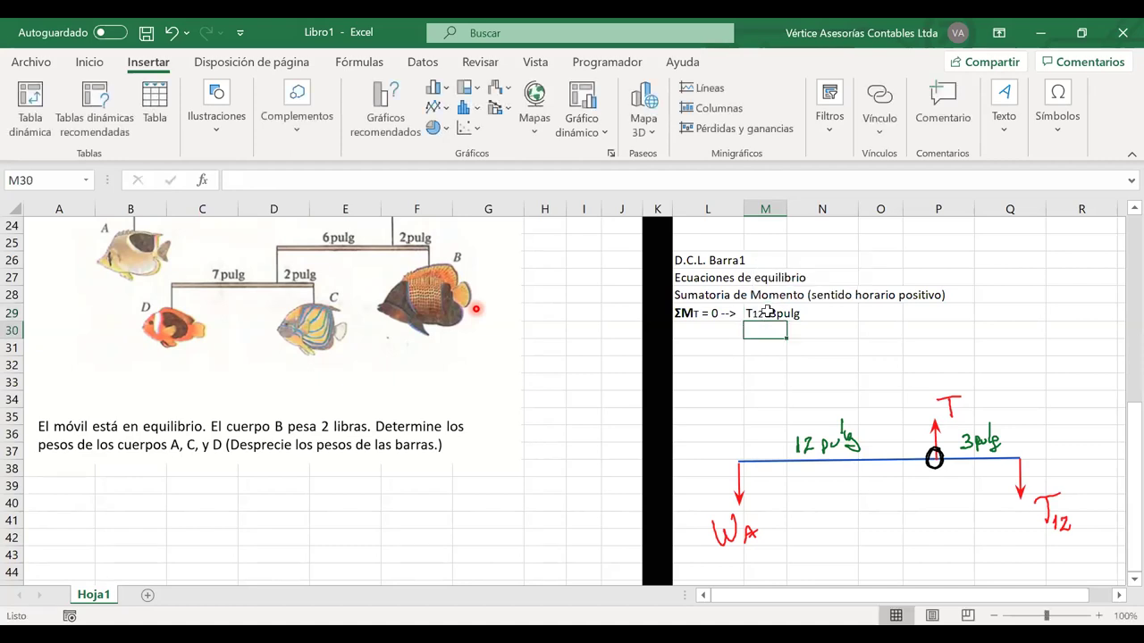
pyautogui.click(767, 313)
pyautogui.click(306, 182)
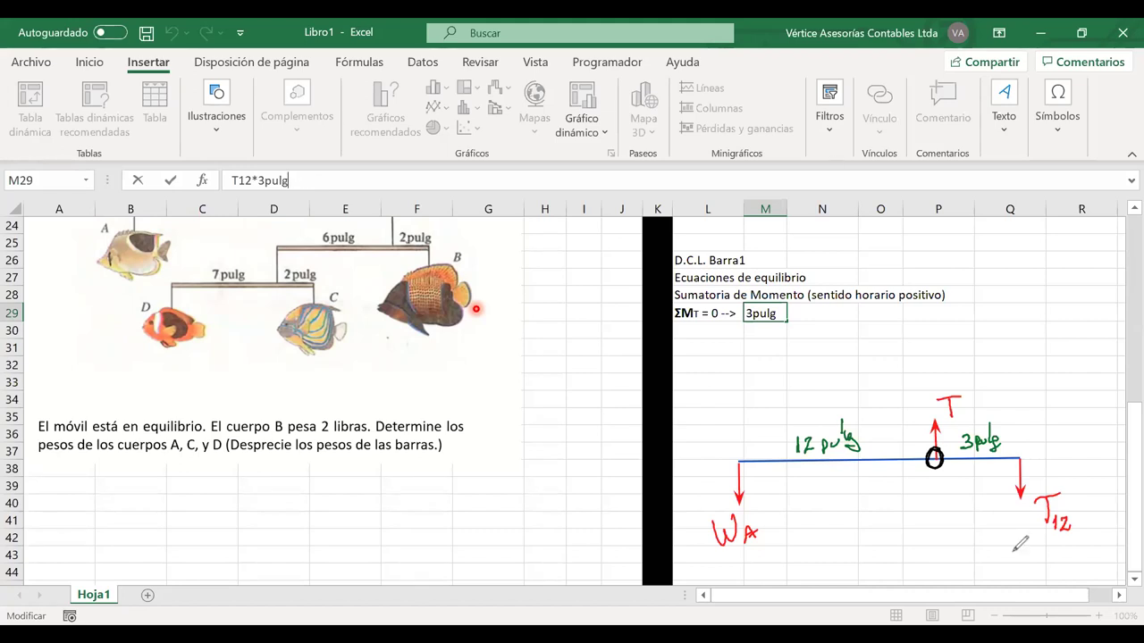
# - Draw ticks beside T12 and WA and a long curved stroke beneath bar 1
pyautogui.moveTo(1042, 557); pyautogui.dragTo(1063, 548)
pyautogui.moveTo(757, 556); pyautogui.dragTo(770, 551)
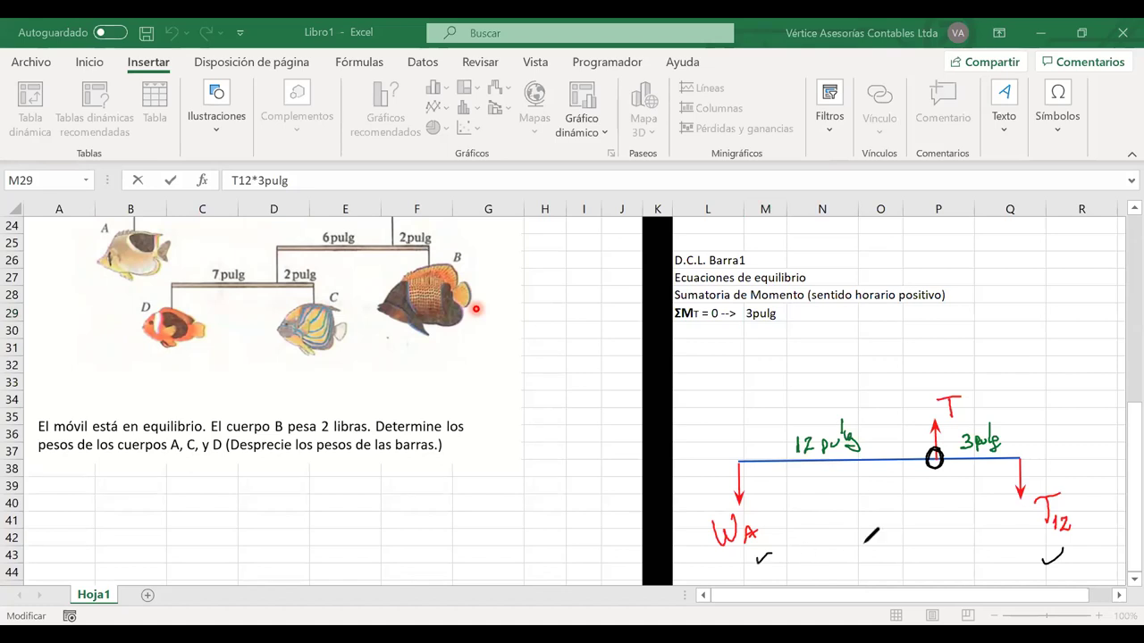
pyautogui.moveTo(989, 481); pyautogui.dragTo(786, 551)
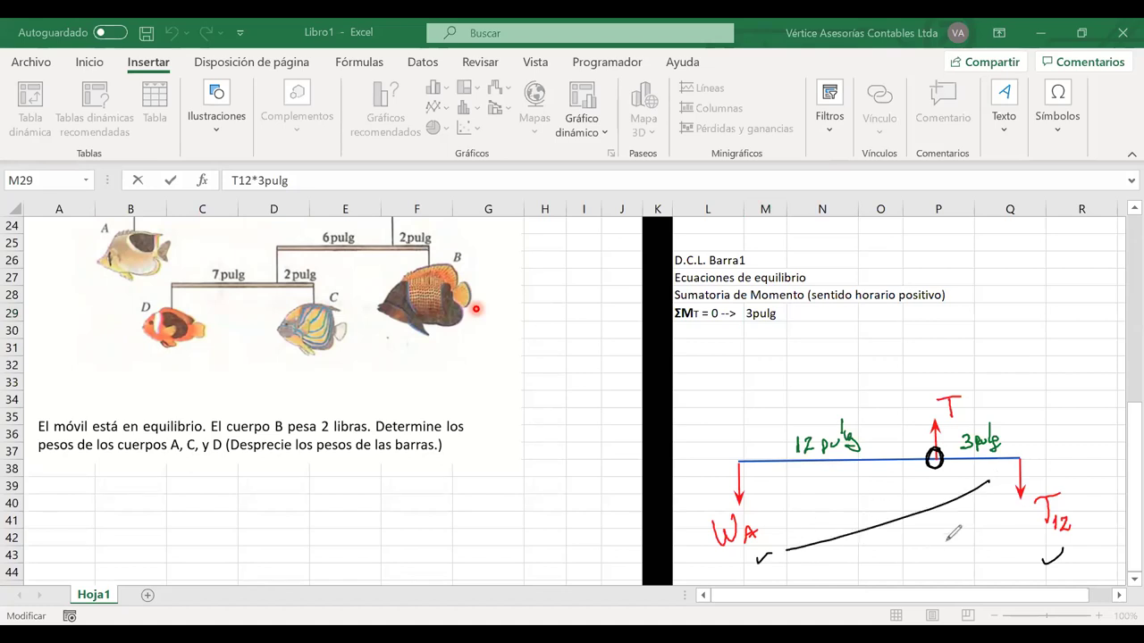
pyautogui.moveTo(933, 501); pyautogui.dragTo(937, 507)
pyautogui.click(910, 445)
# - Undo the ticks and the strokes drawn beneath bar 1
pyautogui.hotkey('ctrl', 'z')
pyautogui.hotkey('ctrl', 'z')
pyautogui.hotkey('ctrl', 'z')
pyautogui.hotkey('ctrl', 'z')
pyautogui.hotkey('ctrl', 'z')
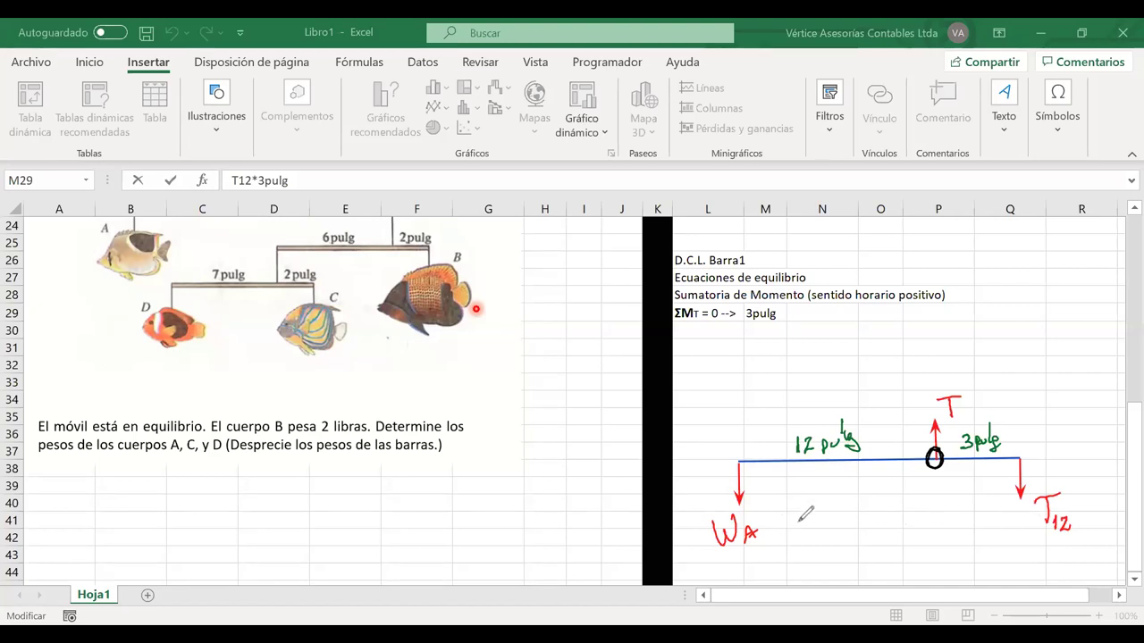
# - Draw an angled mark and a long slanted line beneath bar 1, undoing all of these strokes
pyautogui.moveTo(833, 507); pyautogui.dragTo(844, 539)
pyautogui.moveTo(926, 492); pyautogui.dragTo(913, 506)
pyautogui.hotkey('ctrl', 'z')
pyautogui.moveTo(860, 573); pyautogui.dragTo(946, 481)
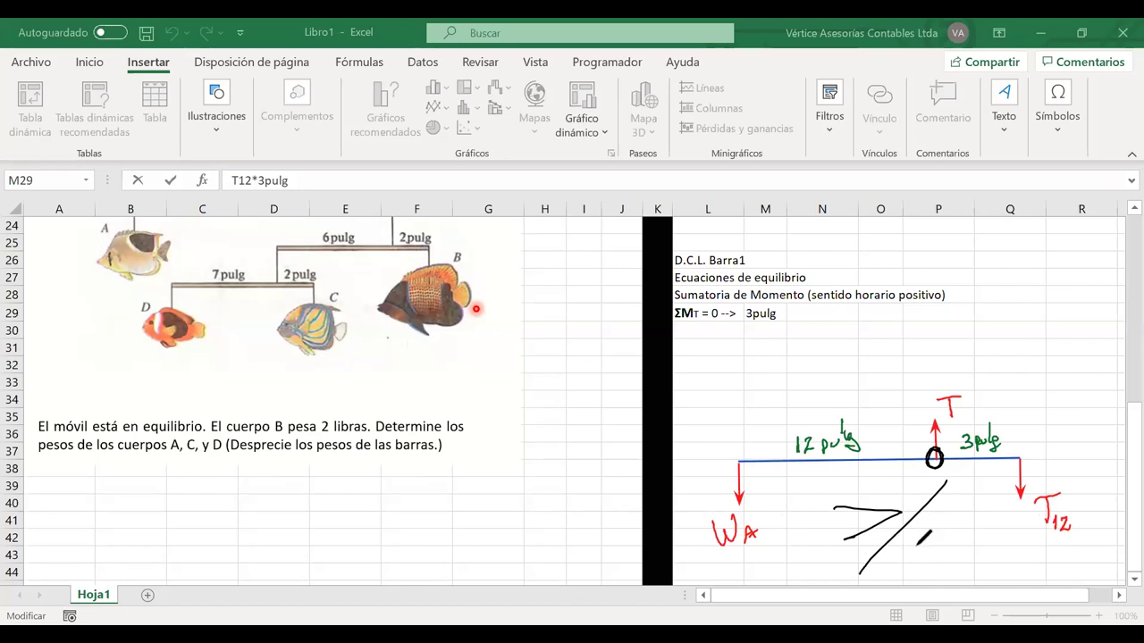
pyautogui.hotkey('ctrl', 'z')
pyautogui.hotkey('ctrl', 'z')
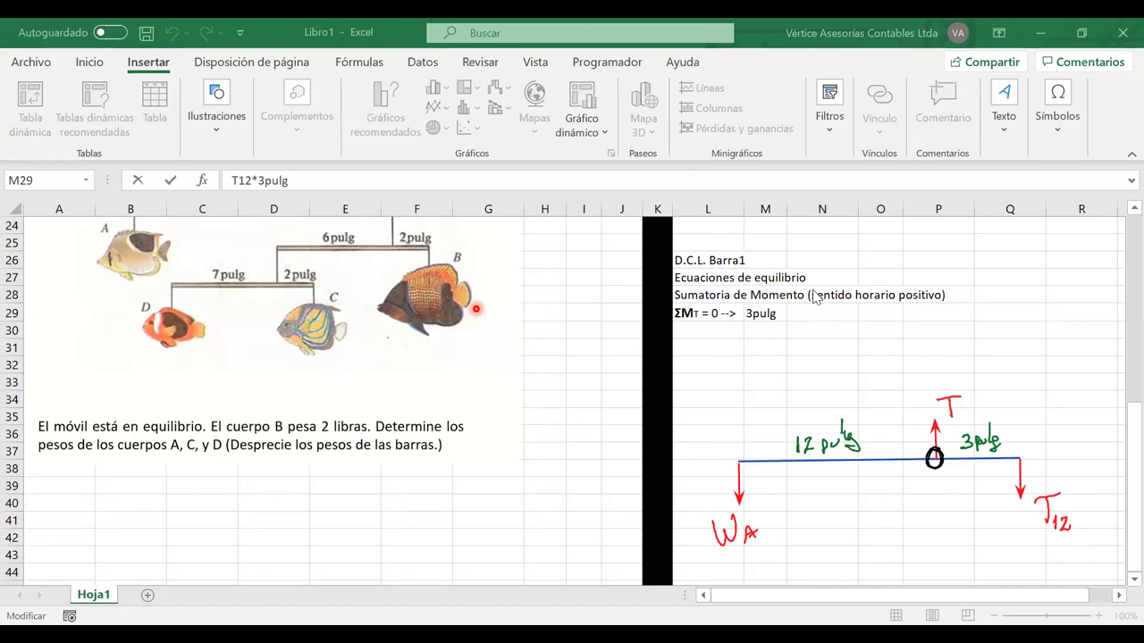
# - Complete the moment equation in M29 by appending - Wa*12pulg = 0
pyautogui.click(361, 180)
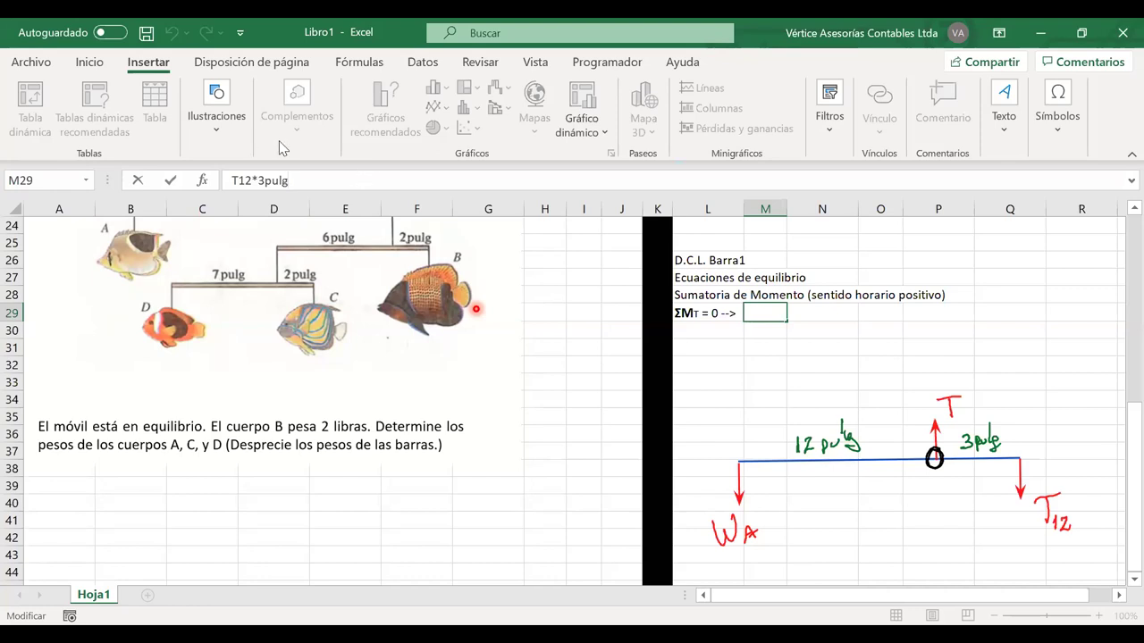
pyautogui.write('- Wa*')
pyautogui.write('12')
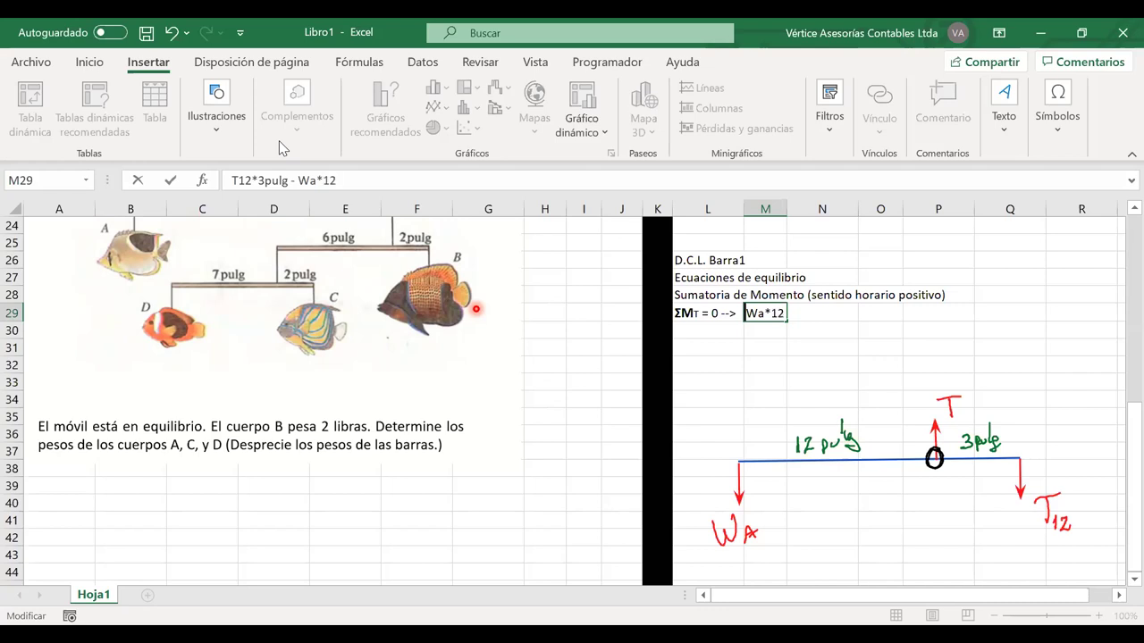
pyautogui.write('pulg = 0')
pyautogui.press('Return')
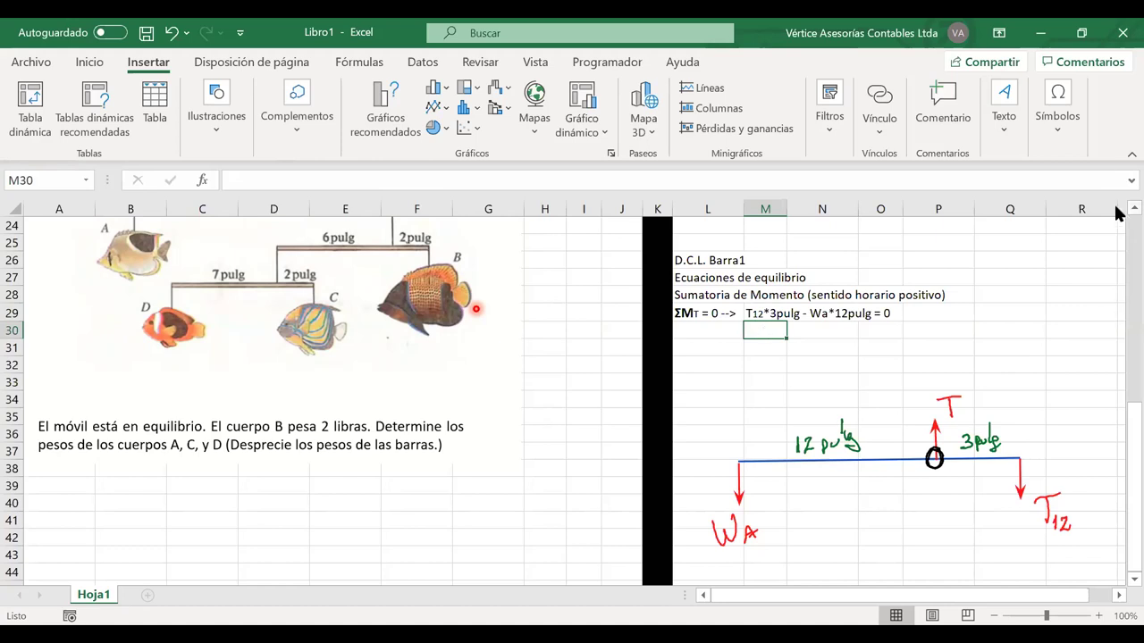
# - Enter the label Wa= in cell M30 below the moment equation
pyautogui.scroll(1, 1121, 211)
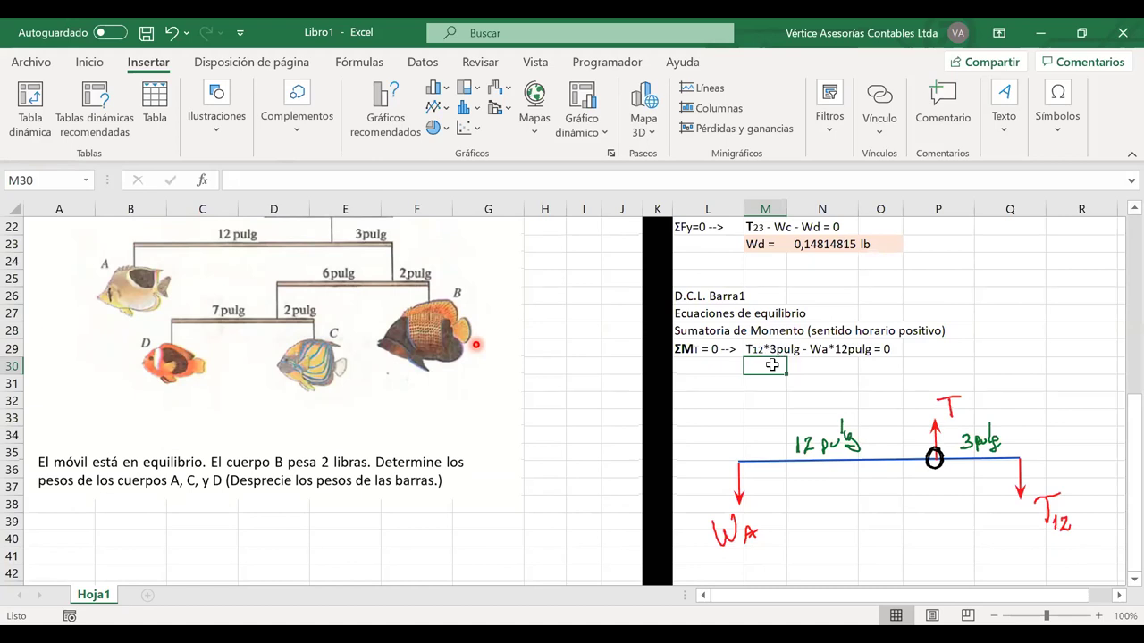
pyautogui.write('=')
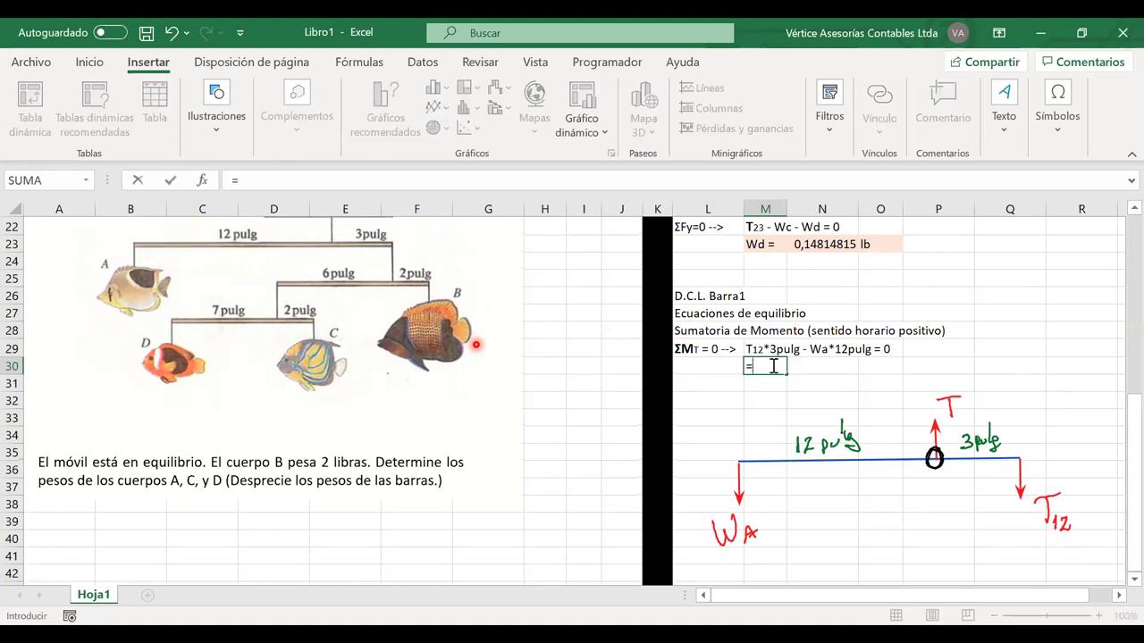
pyautogui.press('BackSpace')
pyautogui.write('Wa=')
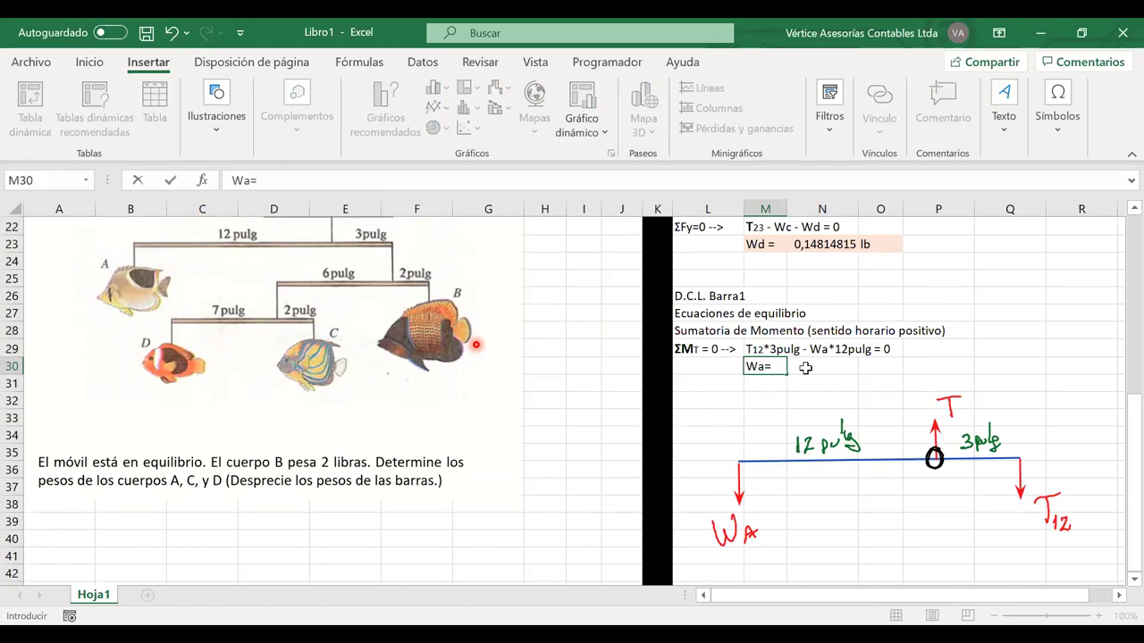
# - Calculate the weight of A in N30 with the formula =N8*I11/I10
pyautogui.click(805, 367)
pyautogui.write('=')
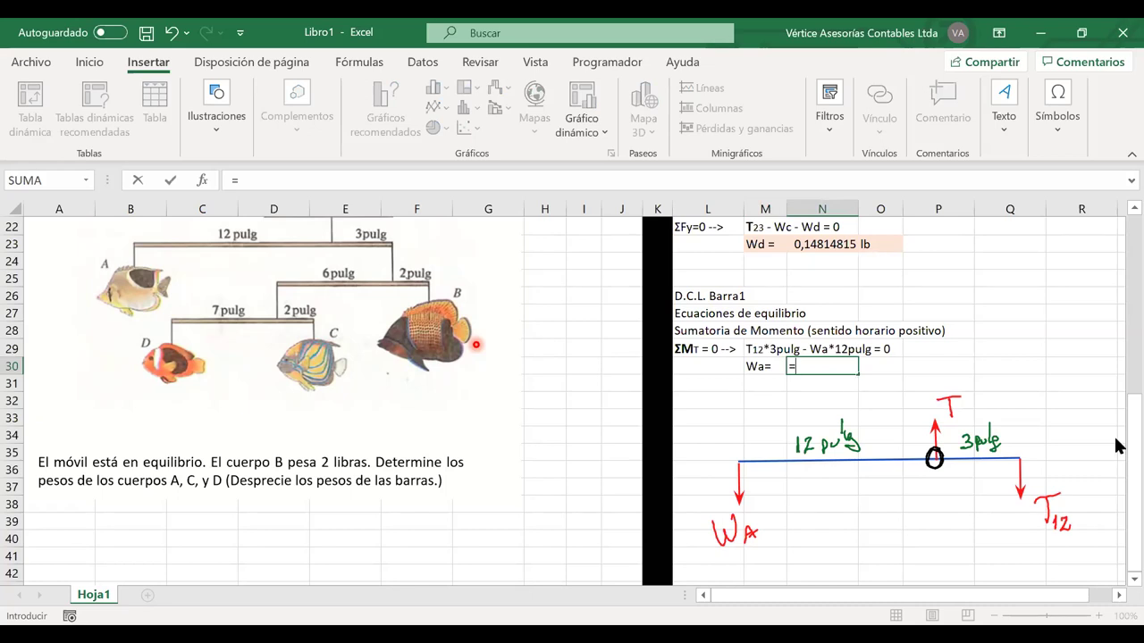
pyautogui.scroll(7, 821, 349)
pyautogui.click(820, 348)
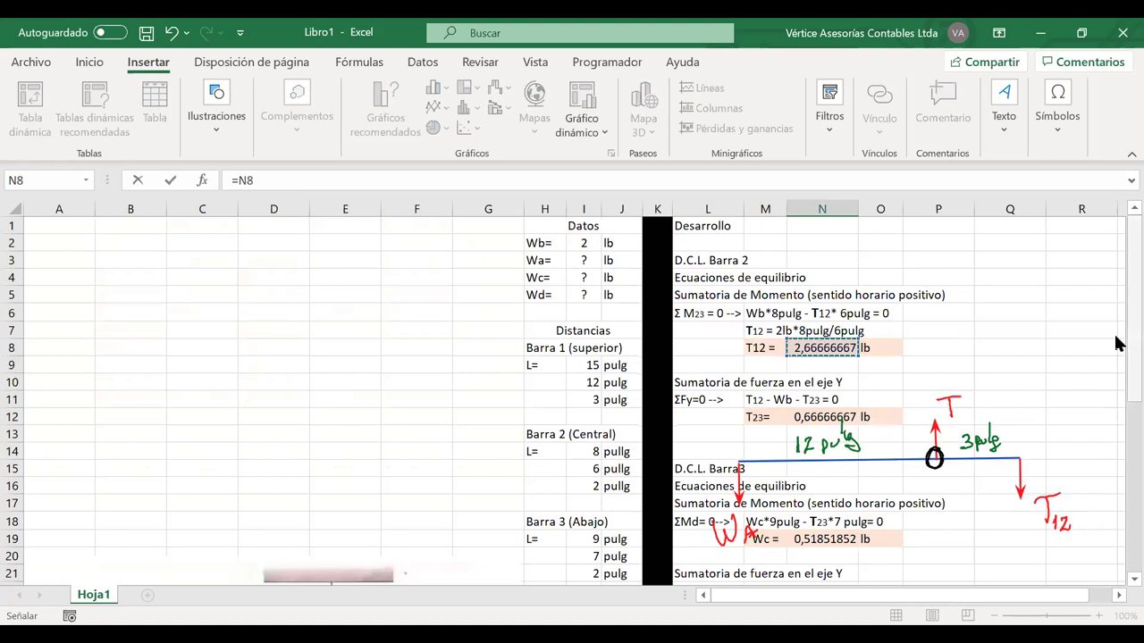
pyautogui.scroll(-6, 1117, 521)
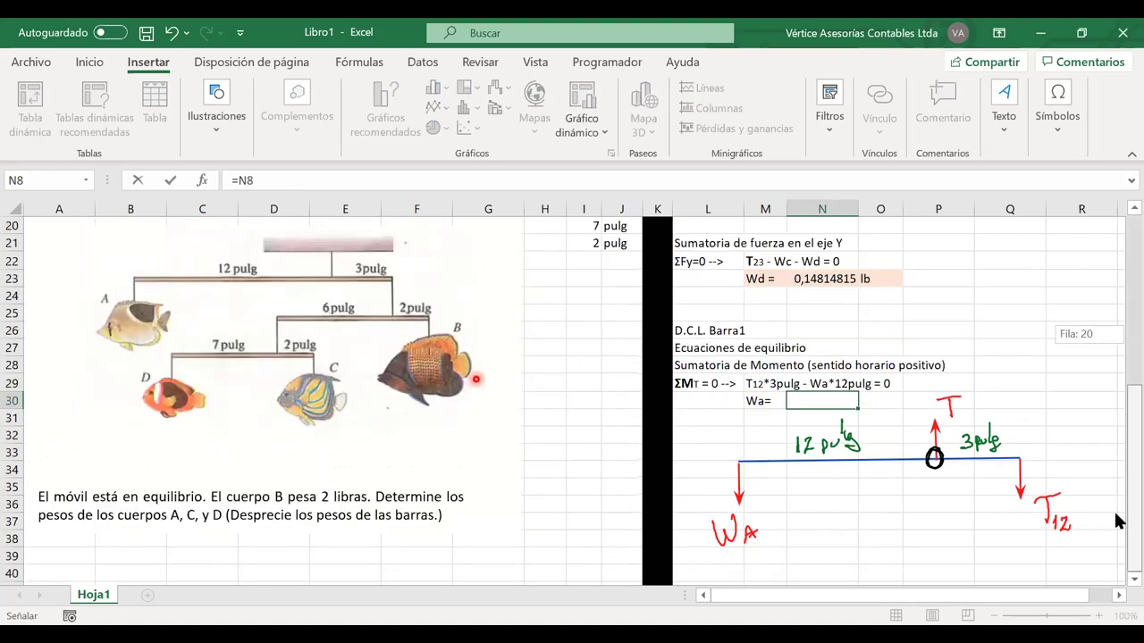
pyautogui.write('*')
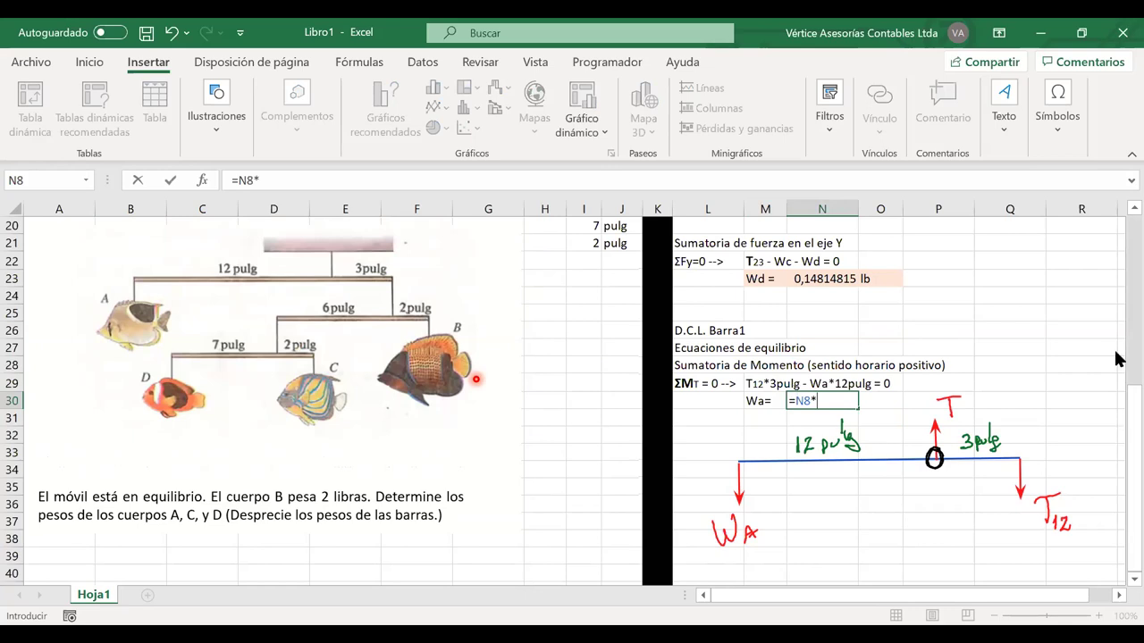
pyautogui.scroll(4, 1115, 332)
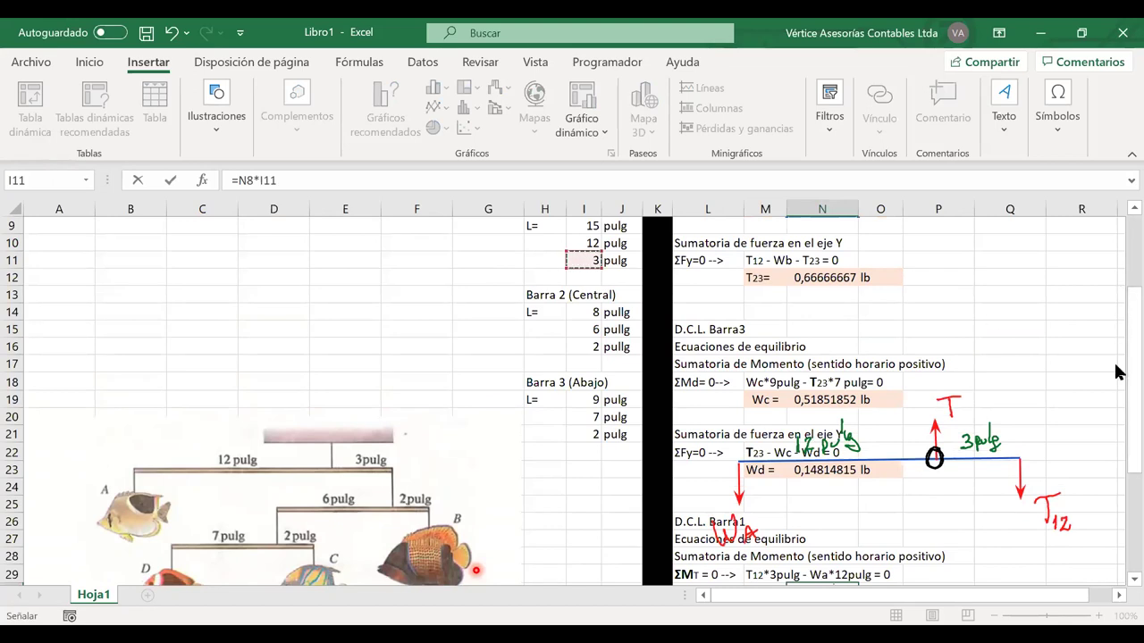
pyautogui.scroll(-4, 1116, 469)
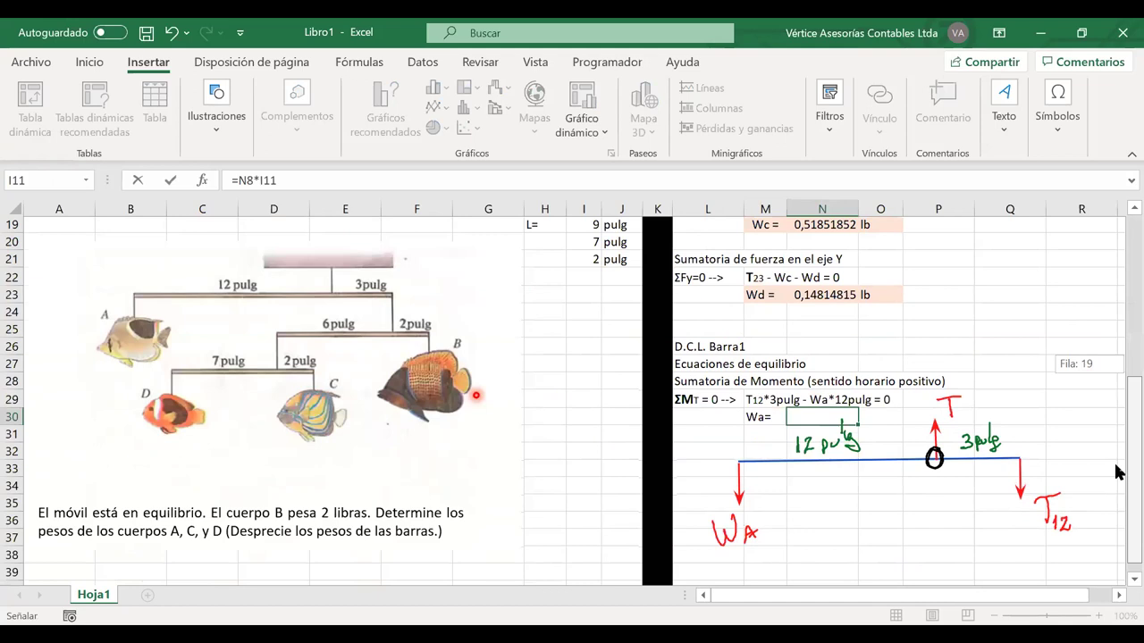
pyautogui.write('/')
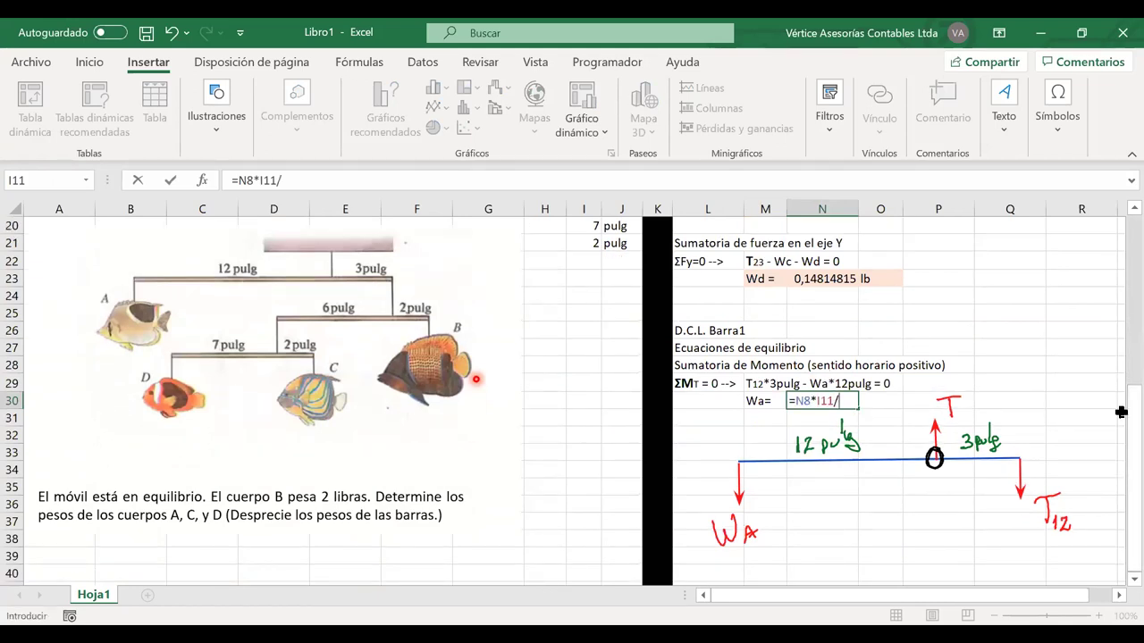
pyautogui.moveTo(1117, 304); pyautogui.dragTo(594, 282)
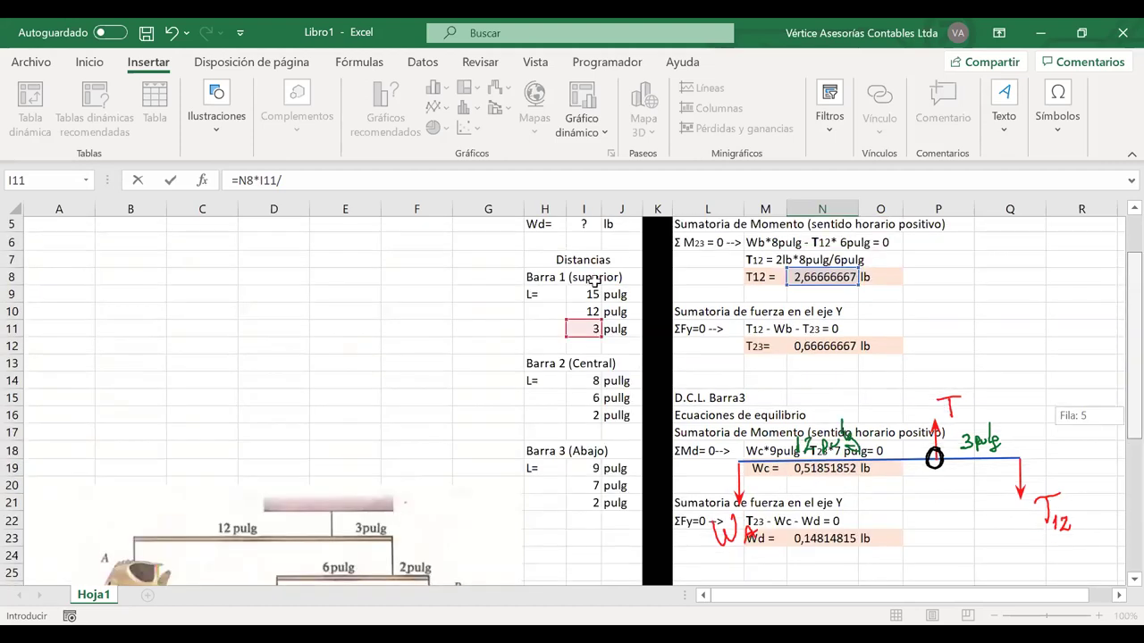
pyautogui.click(582, 315)
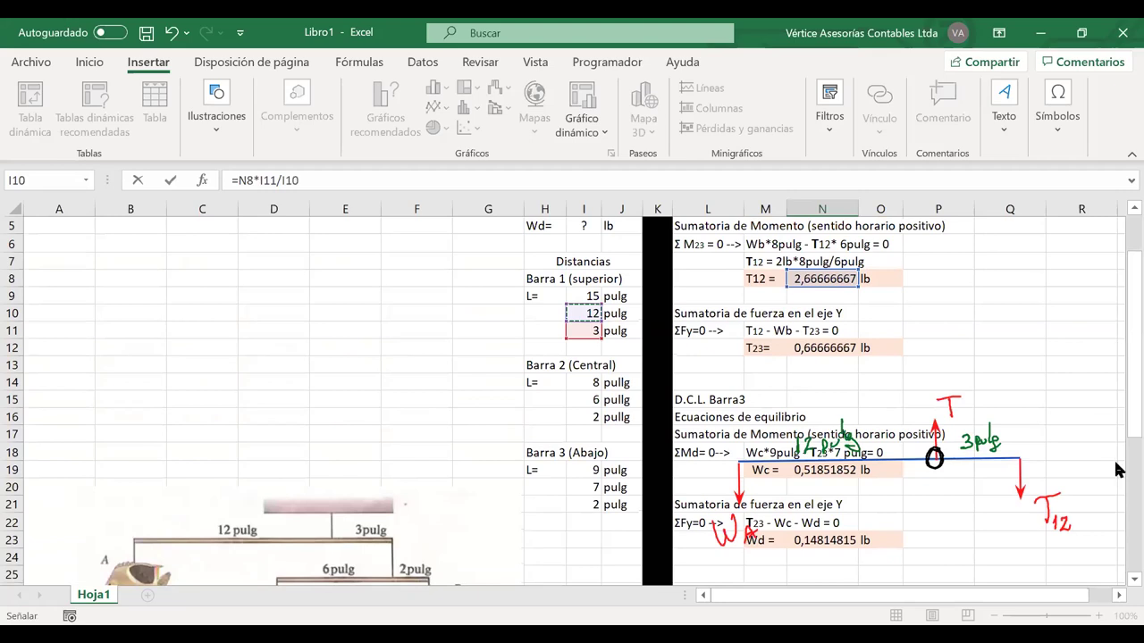
pyautogui.press('Return')
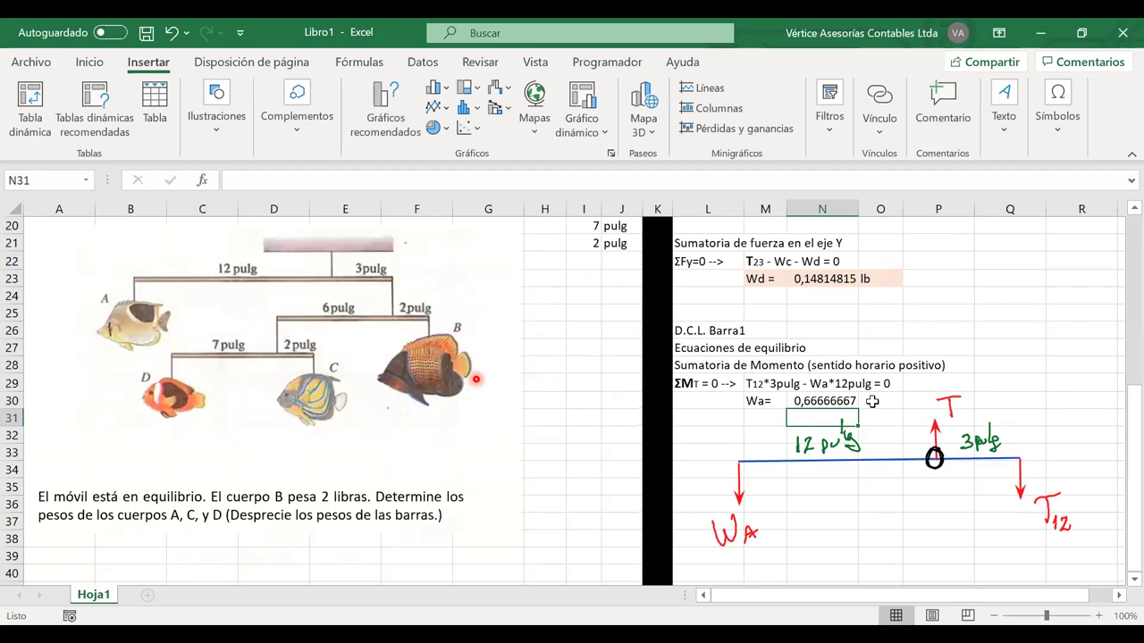
# - Enter the unit lb in O30 beside the calculated weight of A
pyautogui.click(873, 402)
pyautogui.write('l')
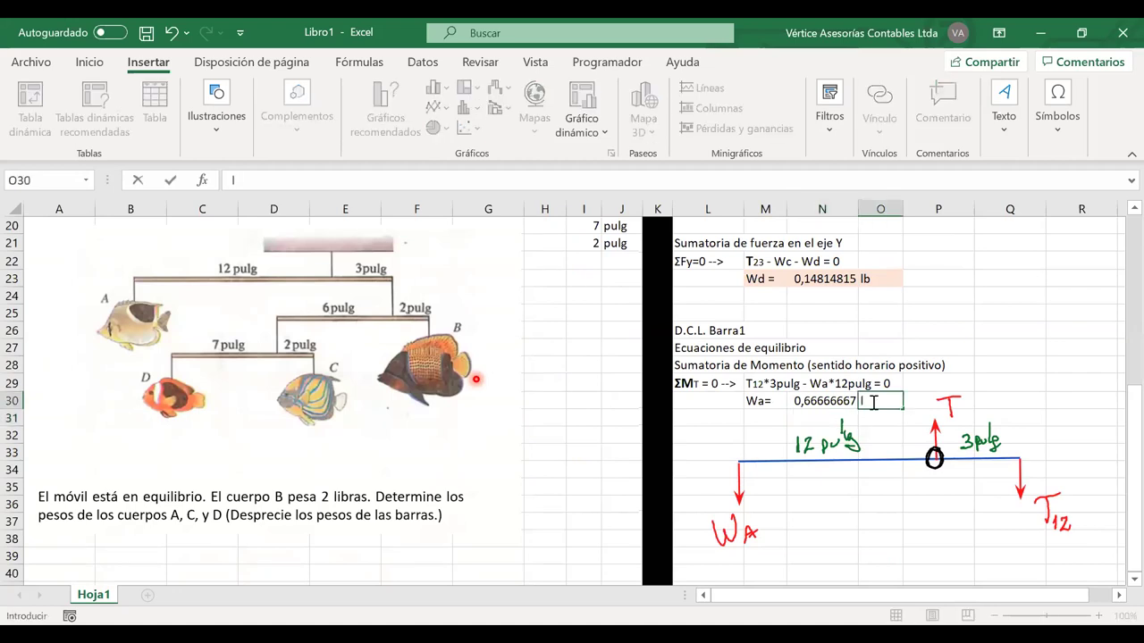
pyautogui.write('b')
pyautogui.press('Return')
# - Fill the Wa result cells M30:O30 with the same light orange as the other results
pyautogui.press('Up')
pyautogui.press('Left')
pyautogui.press('Left')
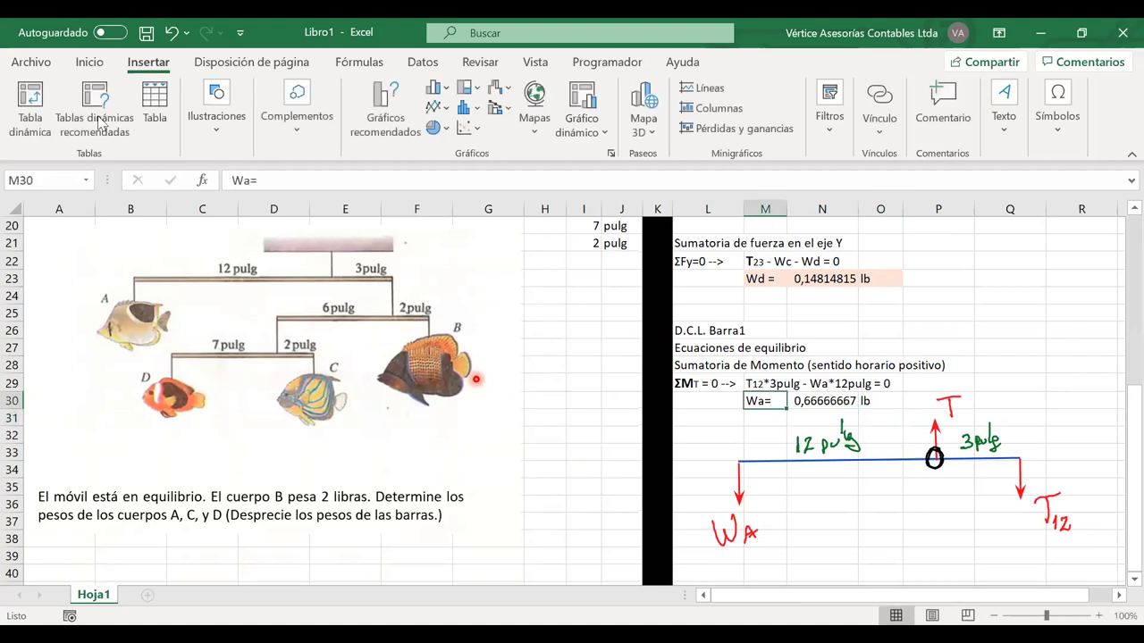
pyautogui.hotkey('shift', 'Right')
pyautogui.hotkey('shift', 'Right')
pyautogui.hotkey('alt', 'h')
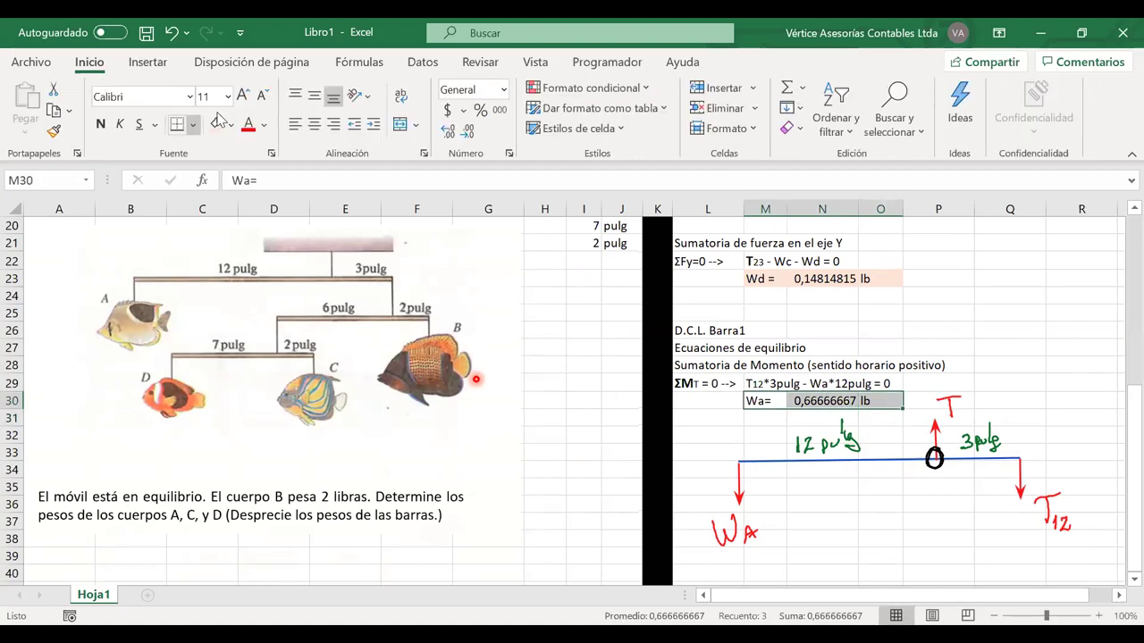
pyautogui.click(216, 124)
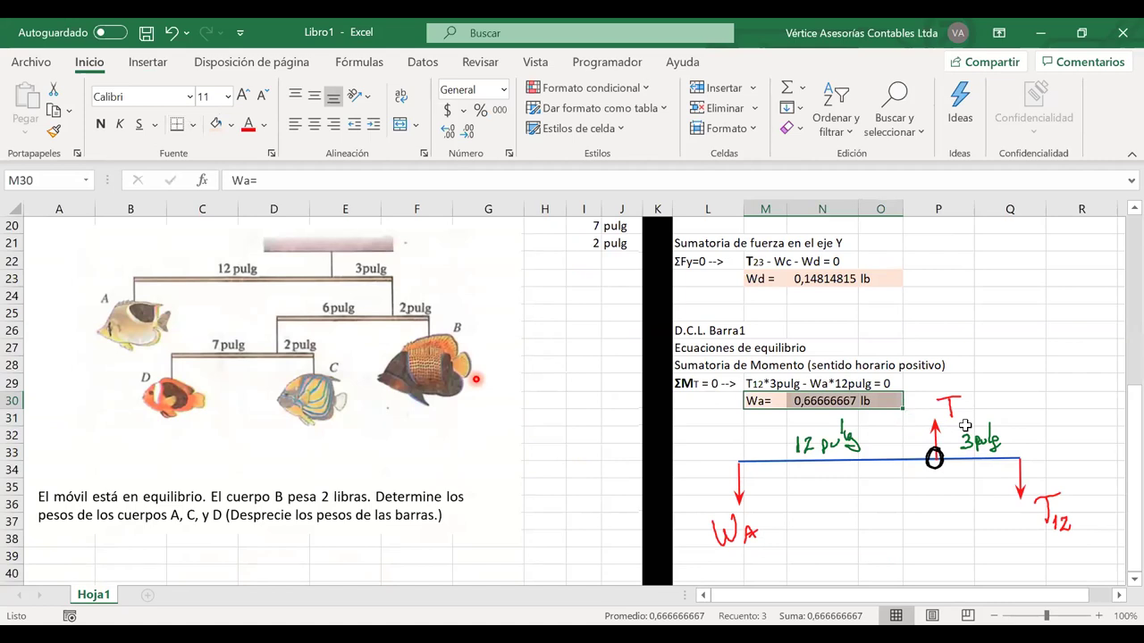
# - Move the fish mobile picture up so its upper edge sits at row 15, beside the bar 3 and bar 1 calculations
pyautogui.scroll(7, 791, 418)
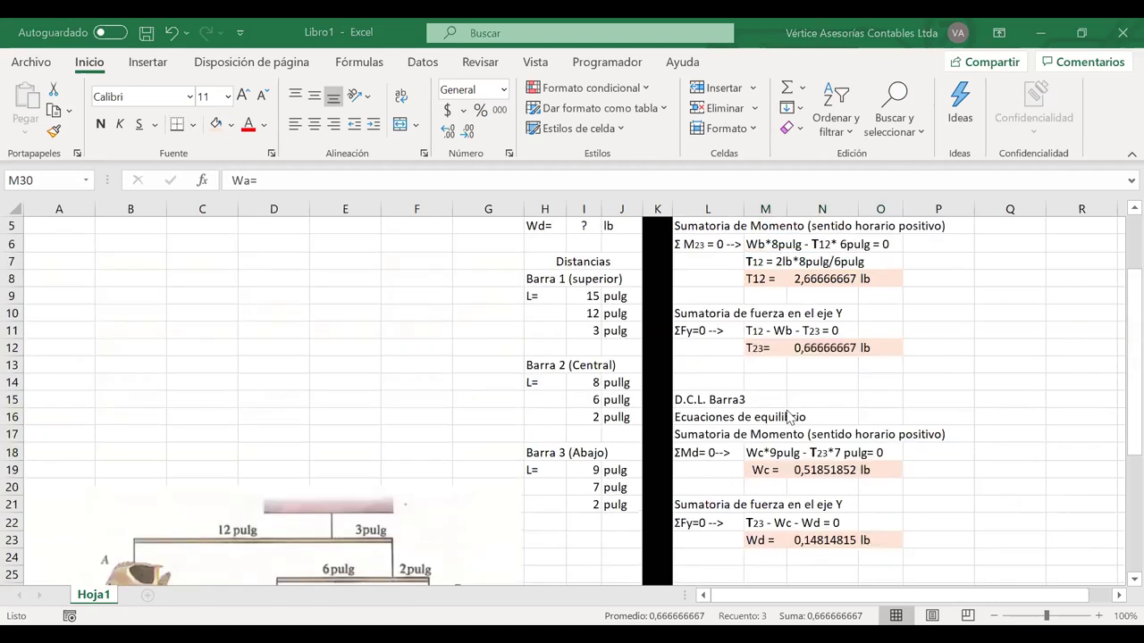
pyautogui.scroll(-2, 833, 436)
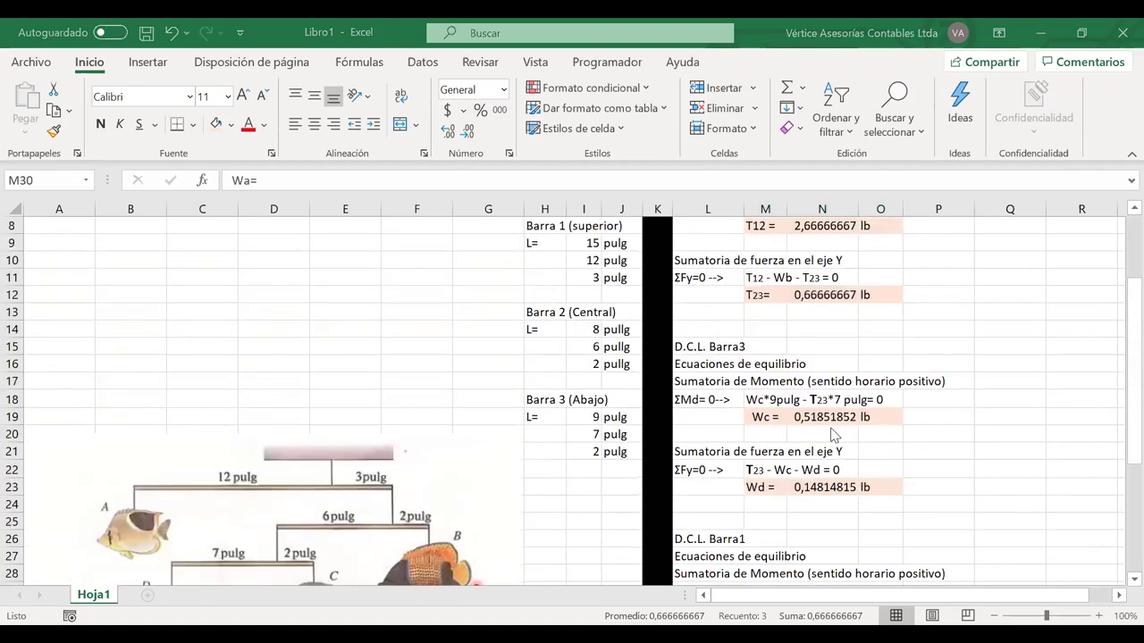
pyautogui.scroll(-2, 833, 436)
pyautogui.scroll(-1, 833, 435)
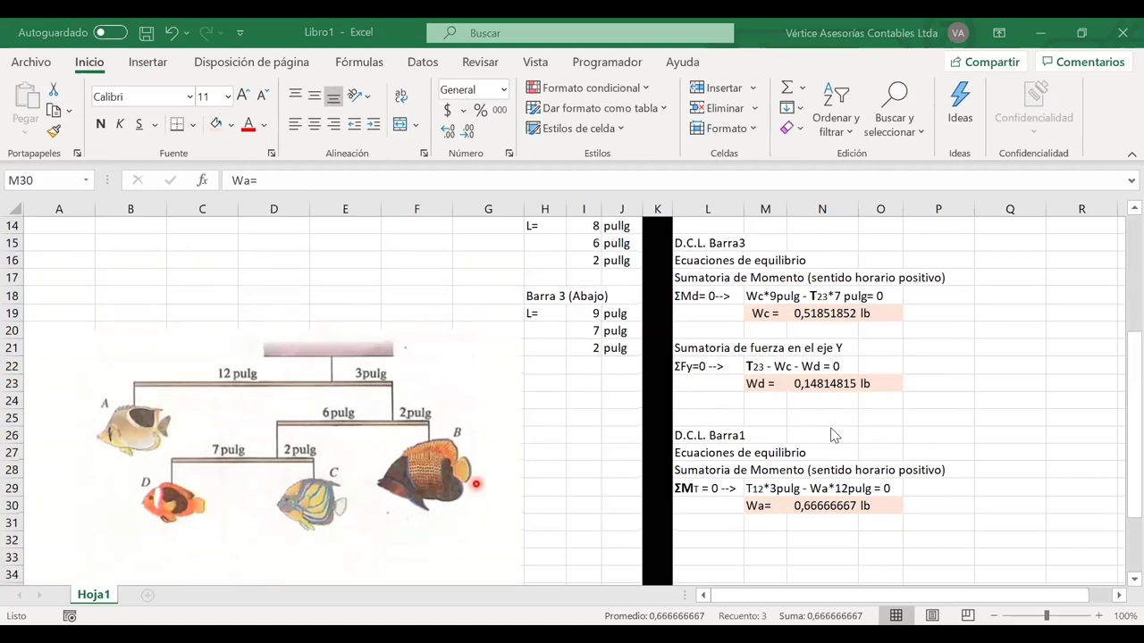
pyautogui.scroll(-1, 239, 387)
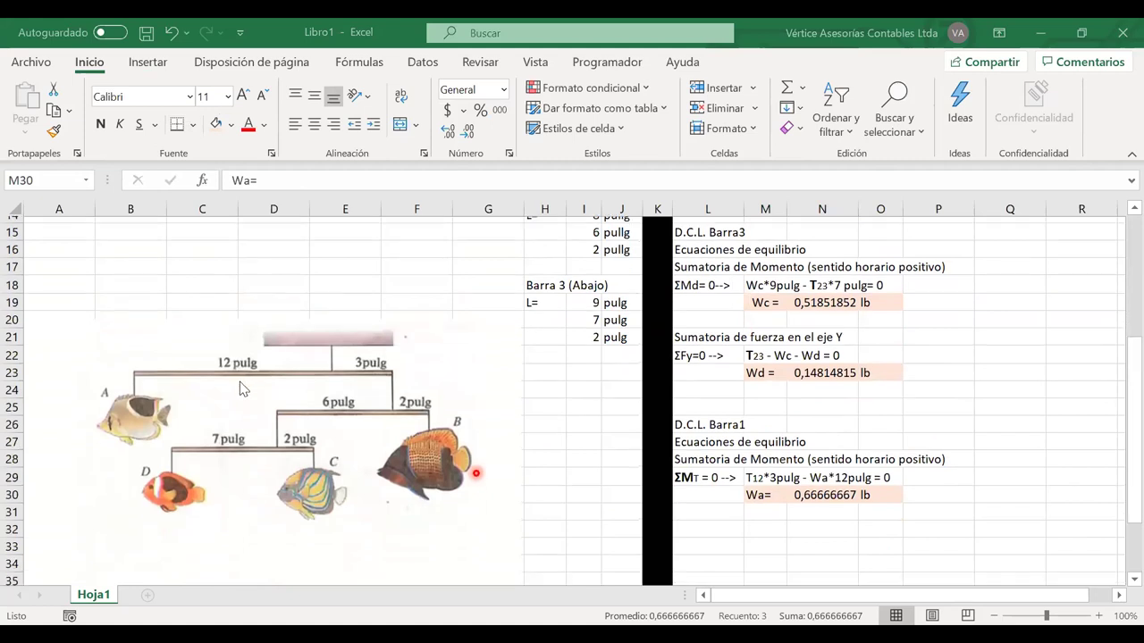
pyautogui.moveTo(236, 342); pyautogui.dragTo(236, 256)
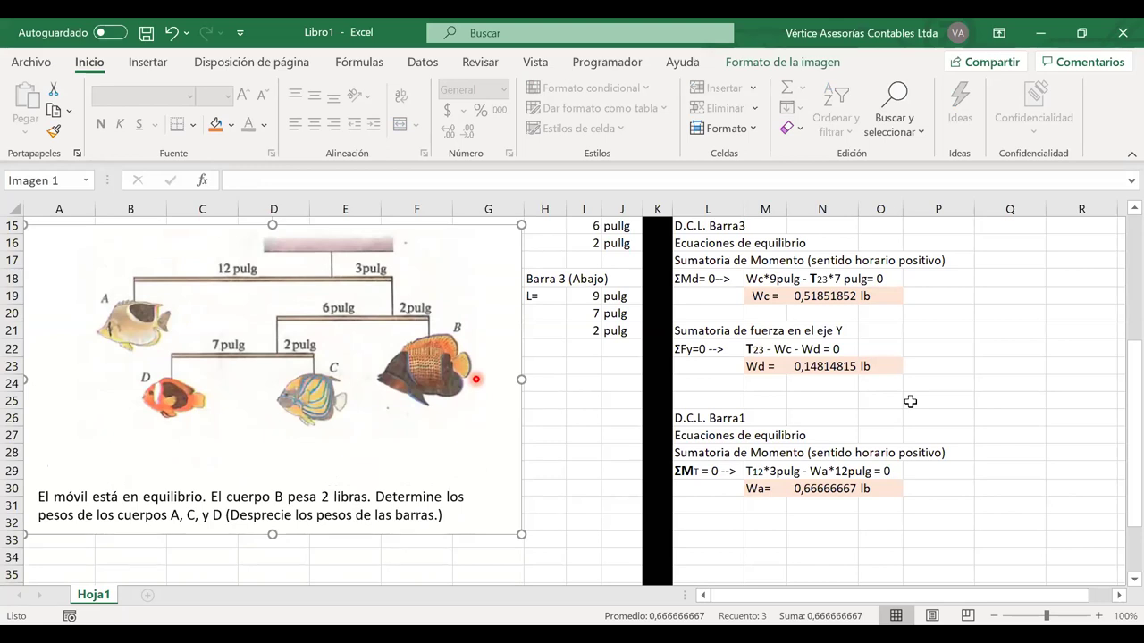
pyautogui.press('Escape')
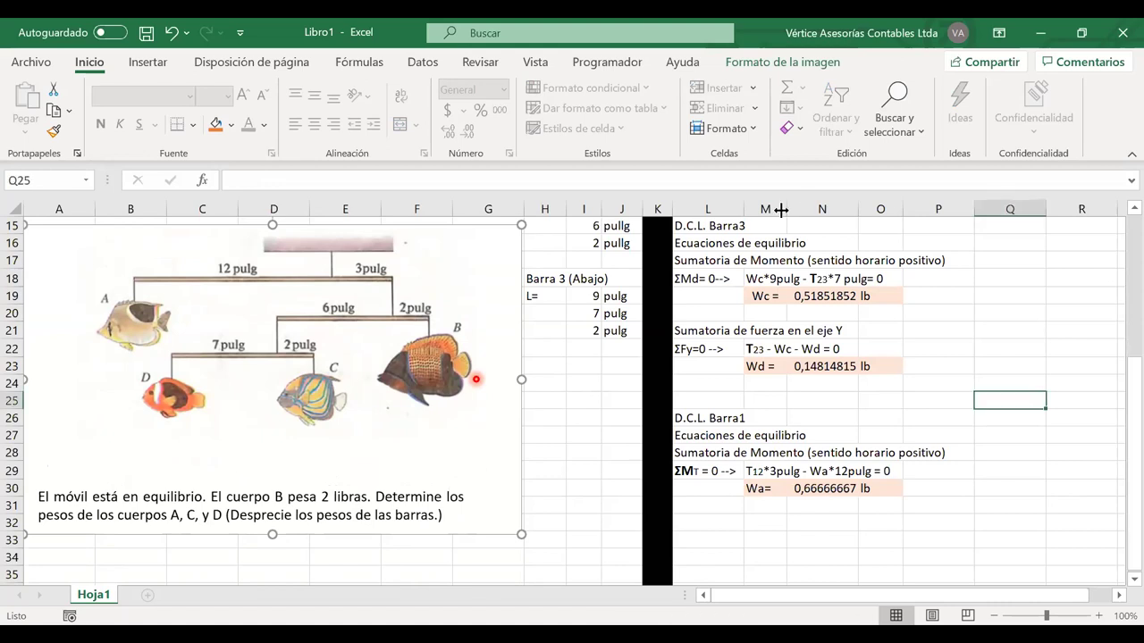
pyautogui.moveTo(781, 209); pyautogui.dragTo(778, 209)
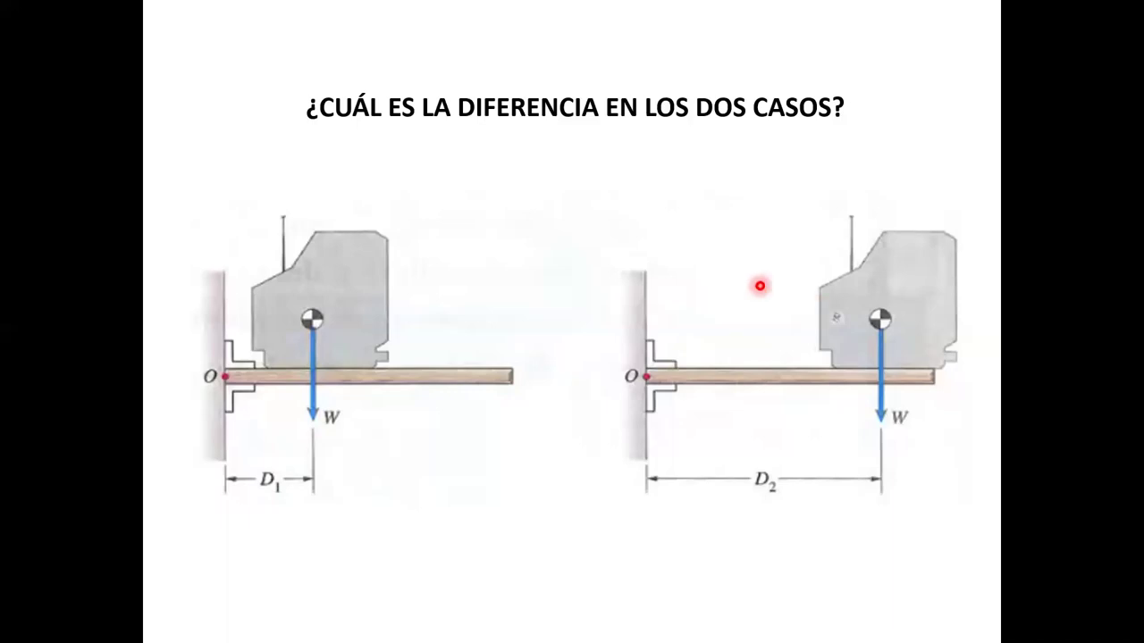
pyautogui.press('Right')
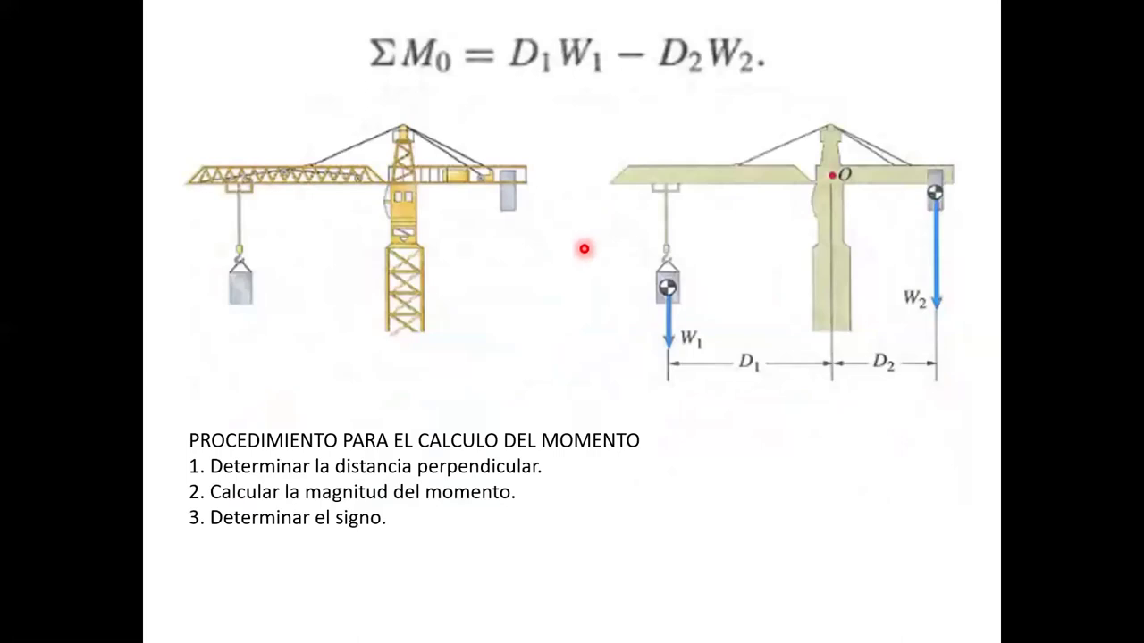